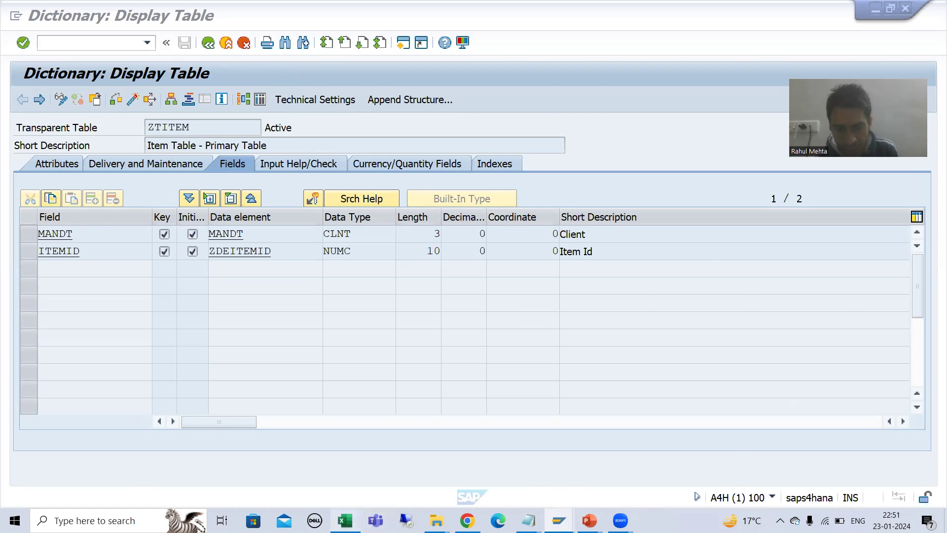
Review the primary and text table example data in the Excel workbook Concept of Text Tables, and return to SAP.
click(356, 520)
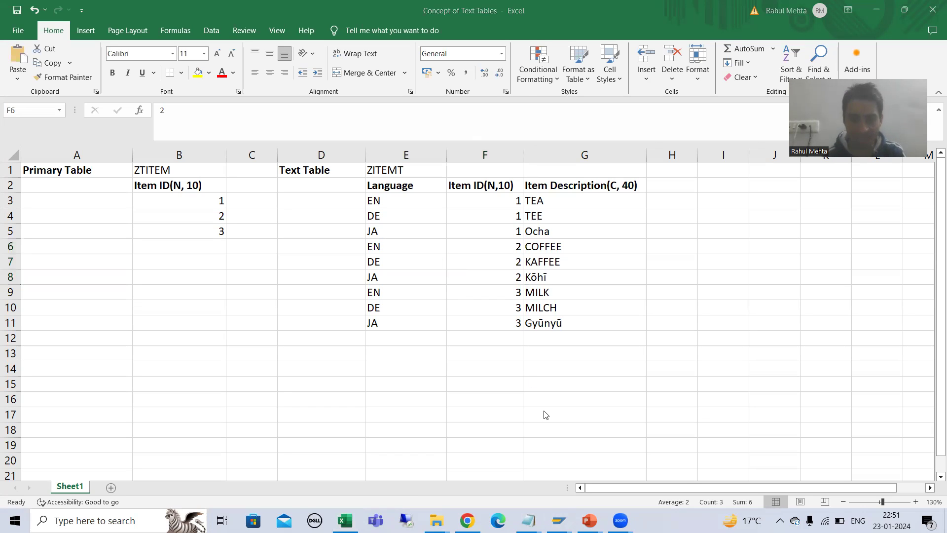
mouse_move(559, 520)
click(581, 484)
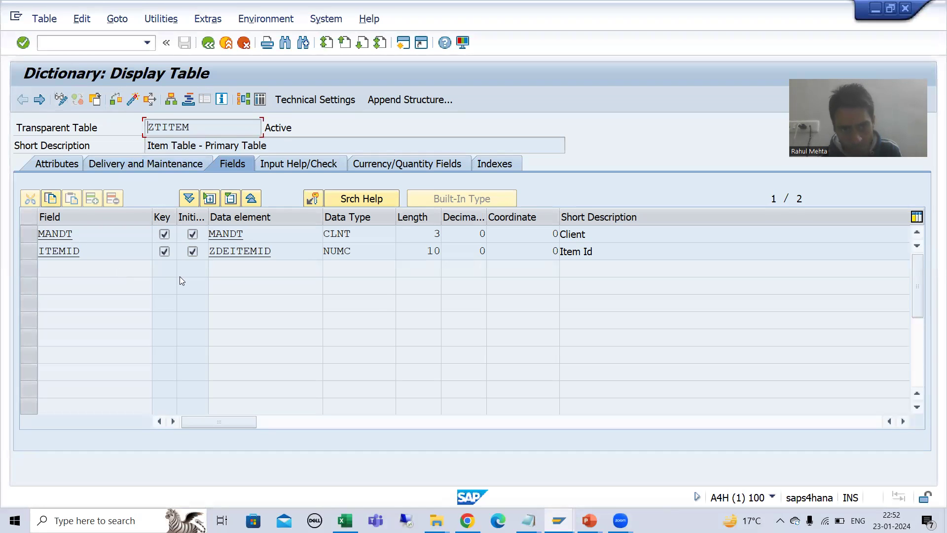
Display the text table assigned to ZTITEM and return to the ZTITEM definition.
click(109, 22)
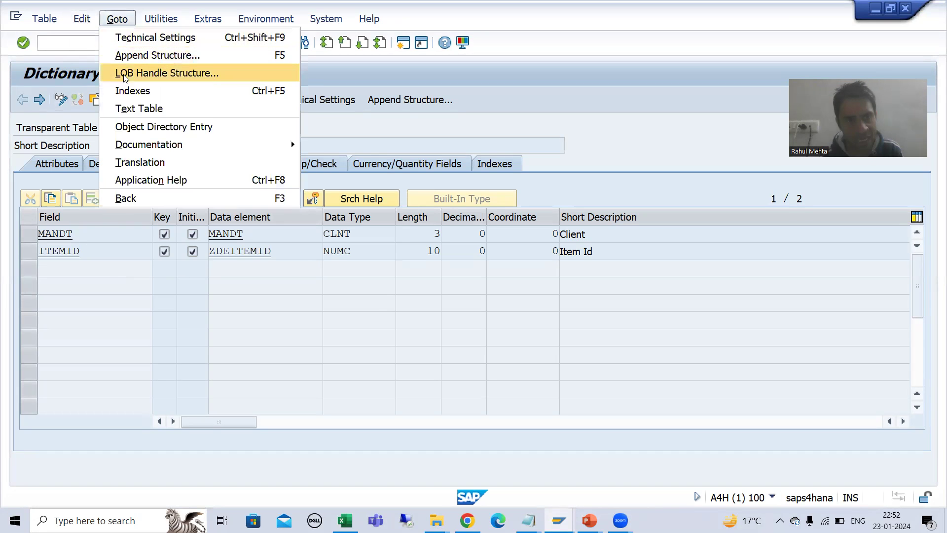
click(132, 111)
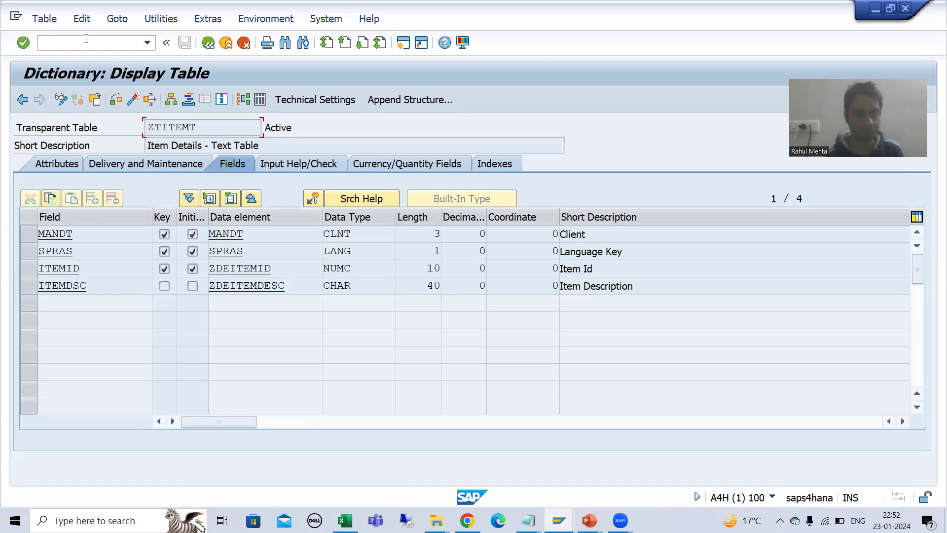
click(207, 43)
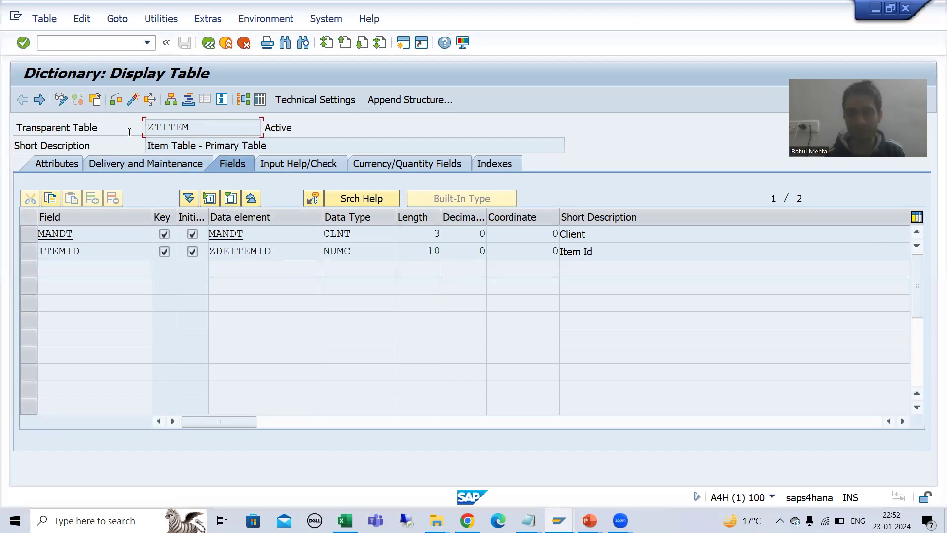
Switch table ZTITEM to change mode and start its Table Maintenance Generator.
click(62, 100)
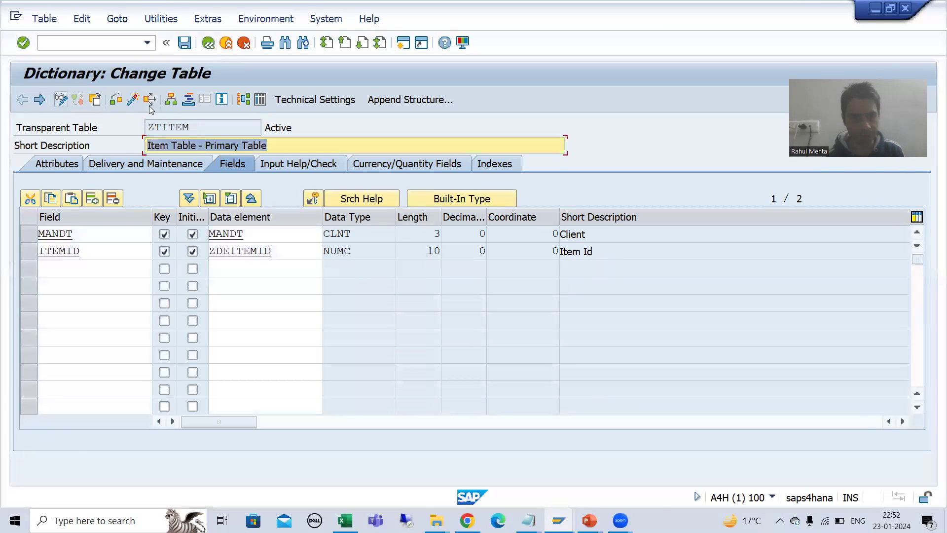
click(161, 18)
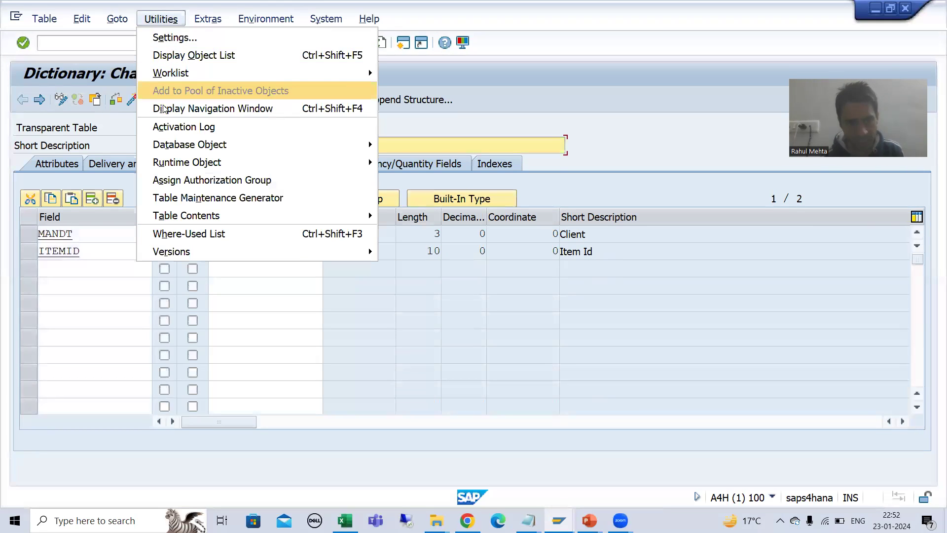
click(183, 198)
Clear the authorization group and choose &NC& (w/o auth. group) from its list of possible values.
click(202, 182)
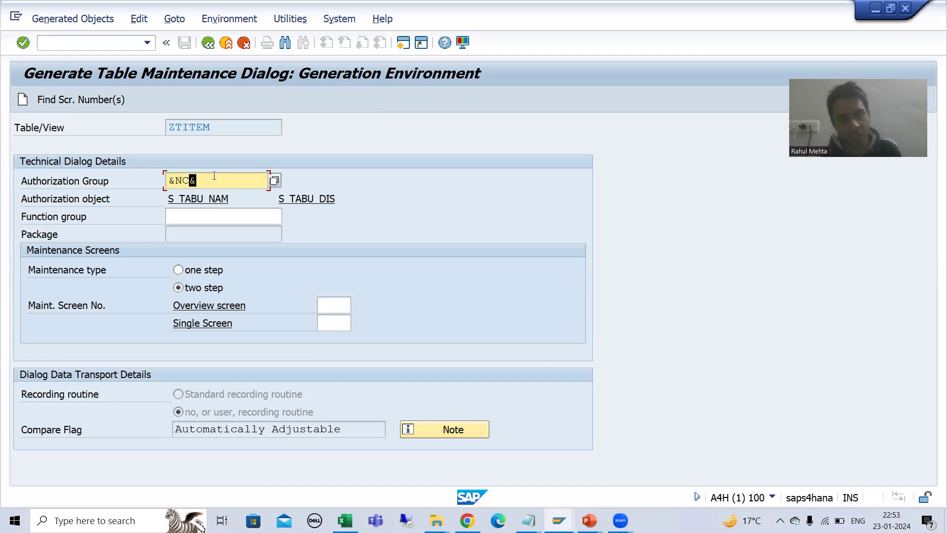
key(BackSpace)
key(BackSpace)
key(BackSpace)
key(BackSpace)
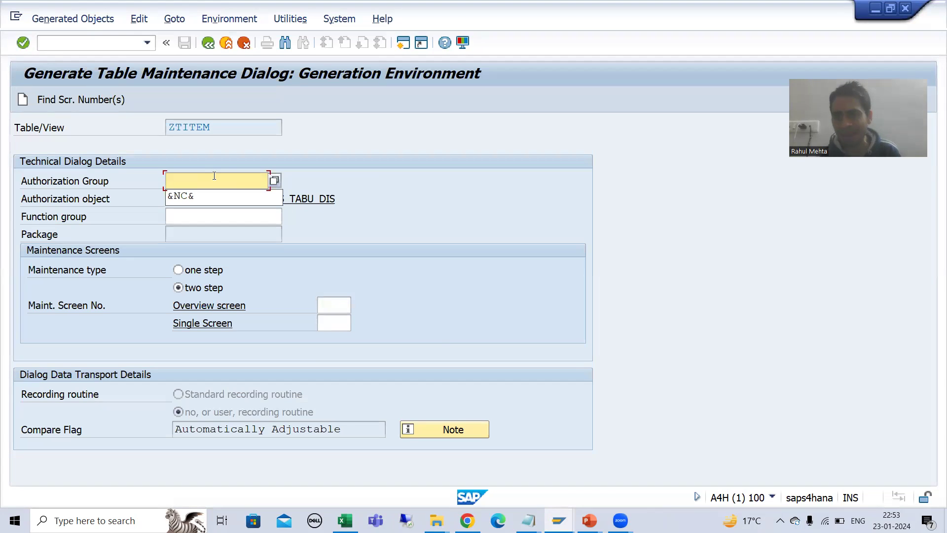
click(274, 181)
key(Return)
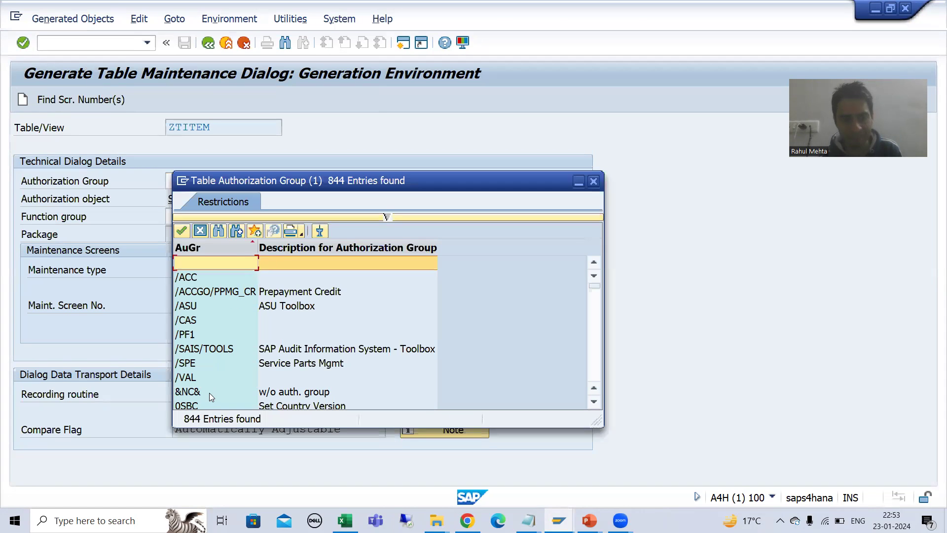
click(209, 392)
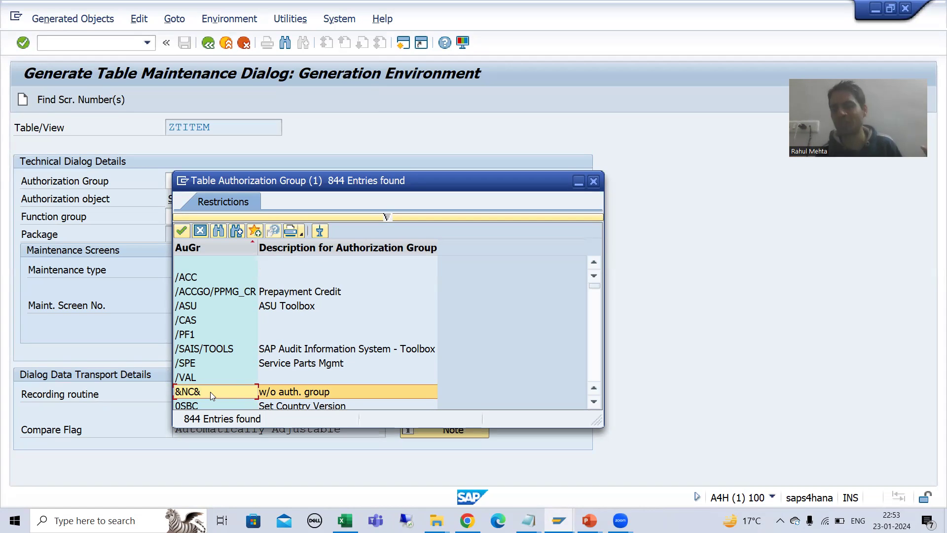
double_click(302, 391)
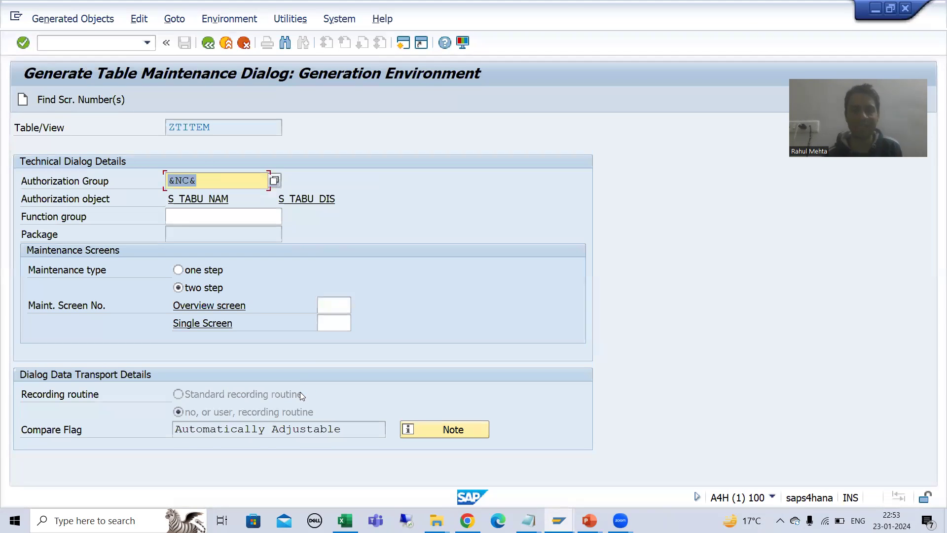
Enter ZTITEM as the function group and set the maintenance type to one step.
click(207, 220)
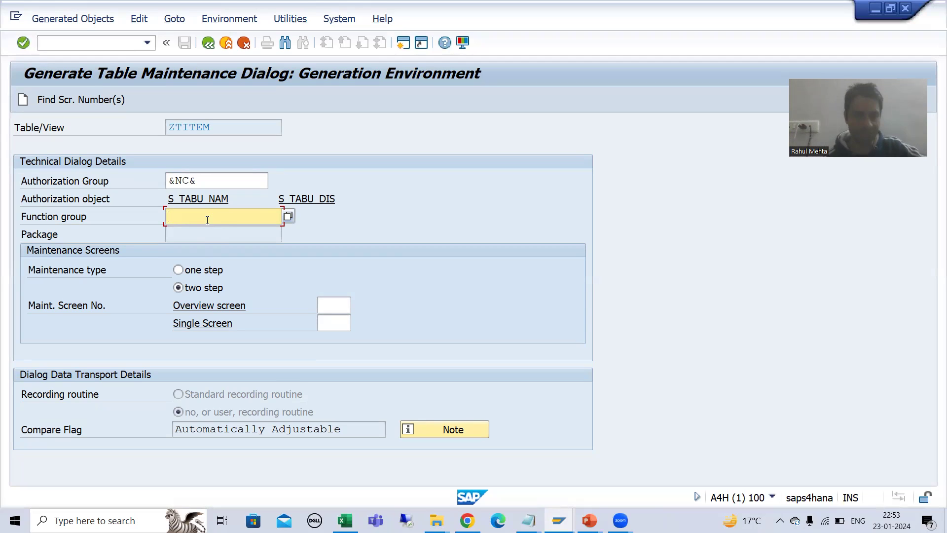
drag(221, 129, 157, 128)
key(ctrl+c)
click(186, 219)
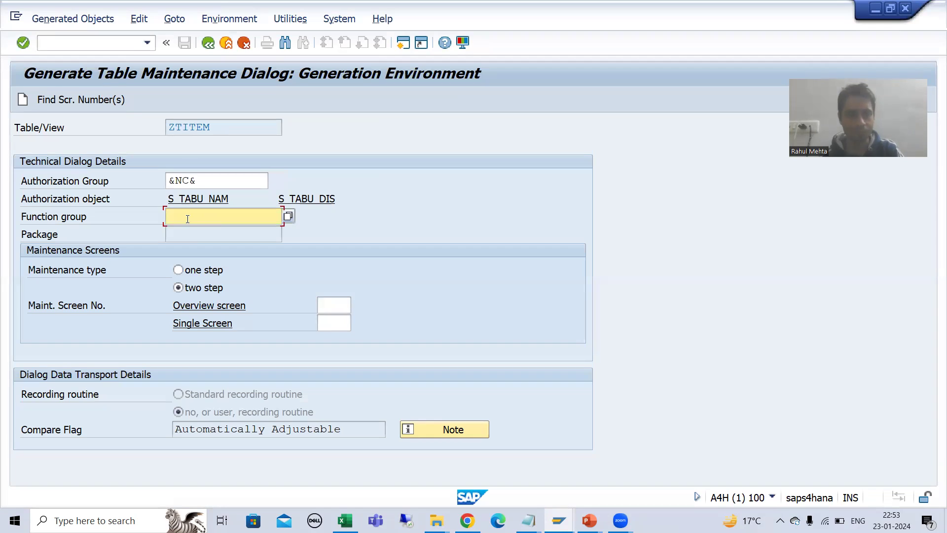
key(ctrl+v)
click(209, 271)
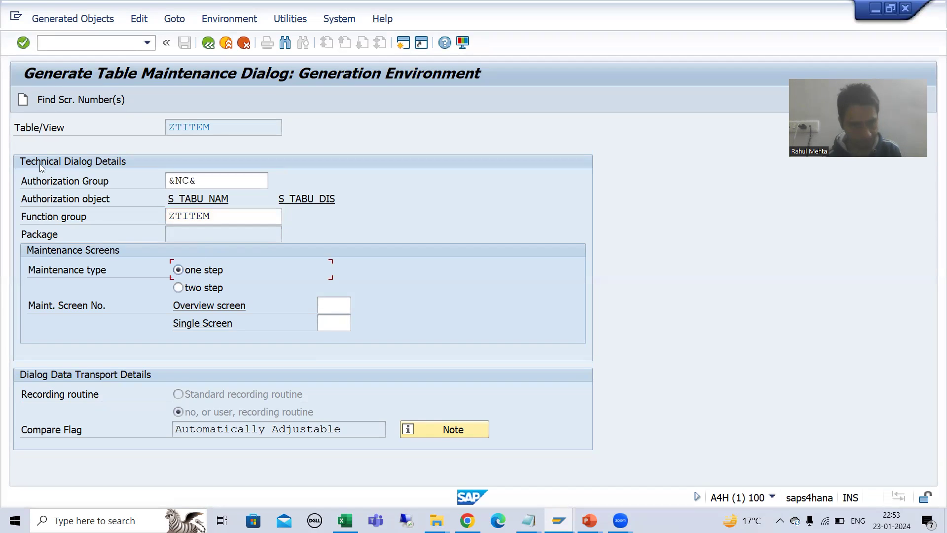
Have the maintenance screen number proposed and generate the maintenance dialog for ZTITEM.
click(56, 100)
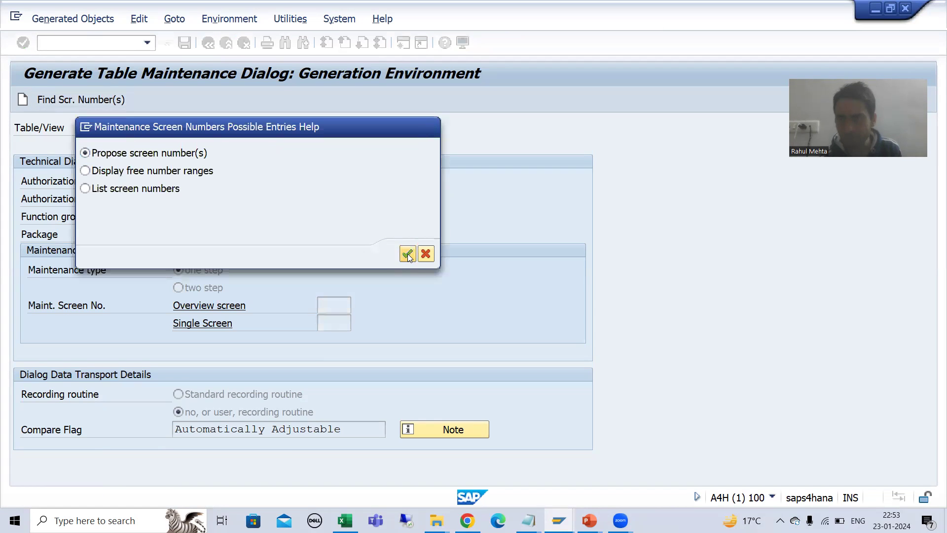
click(408, 255)
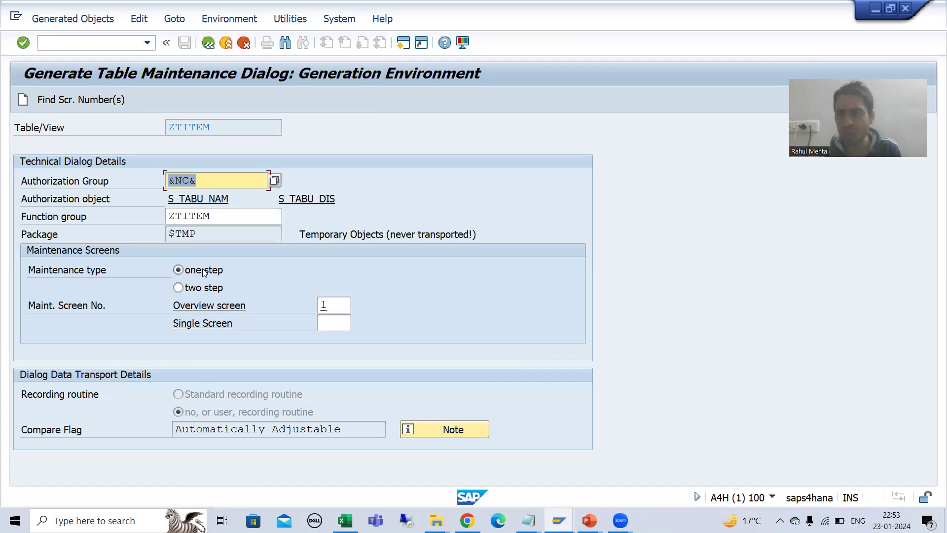
click(337, 305)
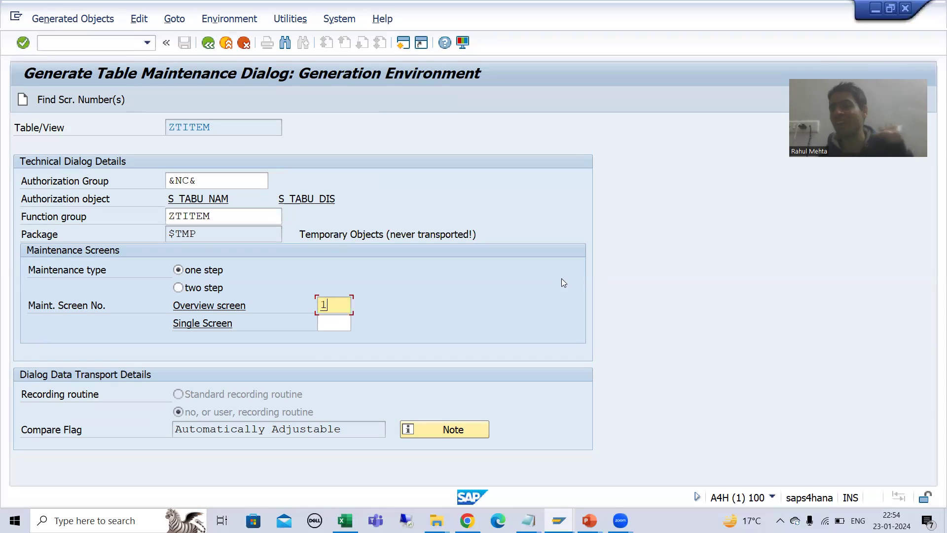
click(22, 99)
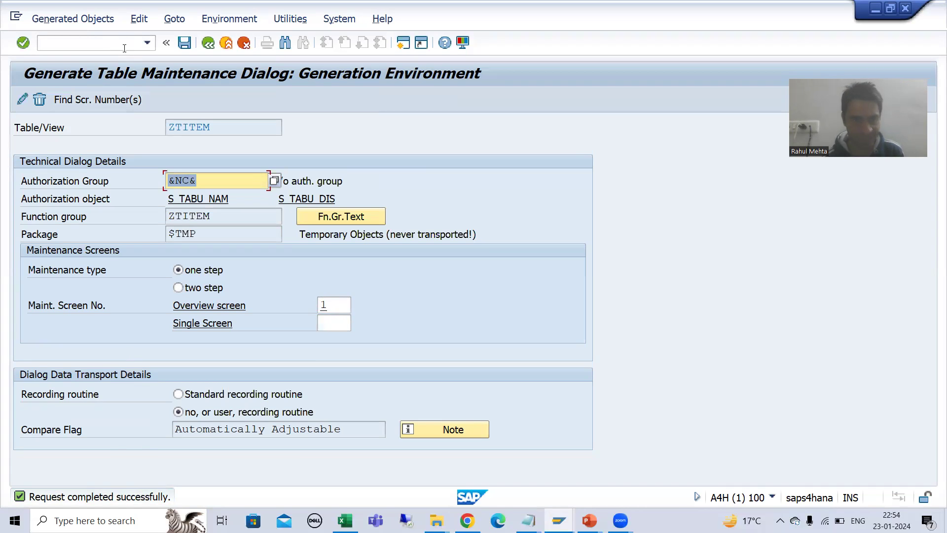
Return to the ABAP Dictionary, open text table ZTITEMT in change mode and start its Table Maintenance Generator.
click(205, 51)
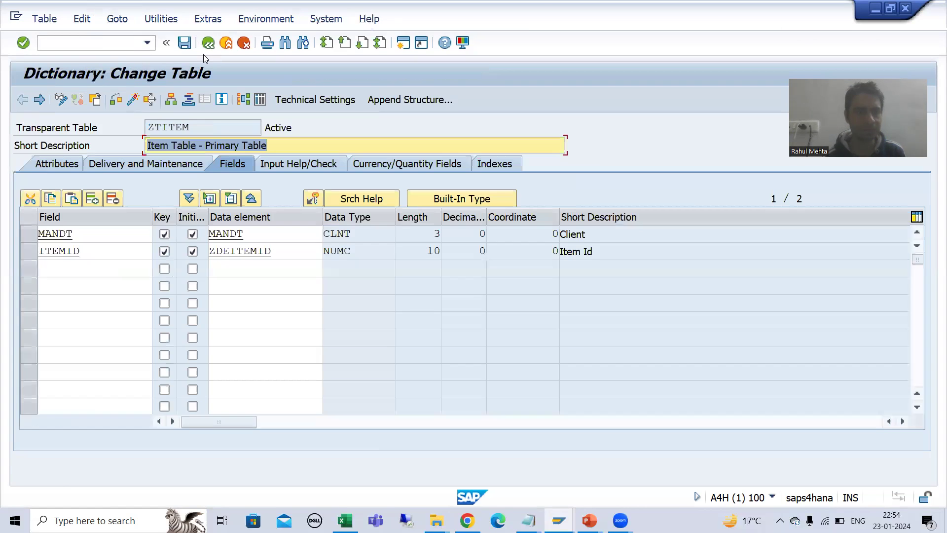
click(204, 52)
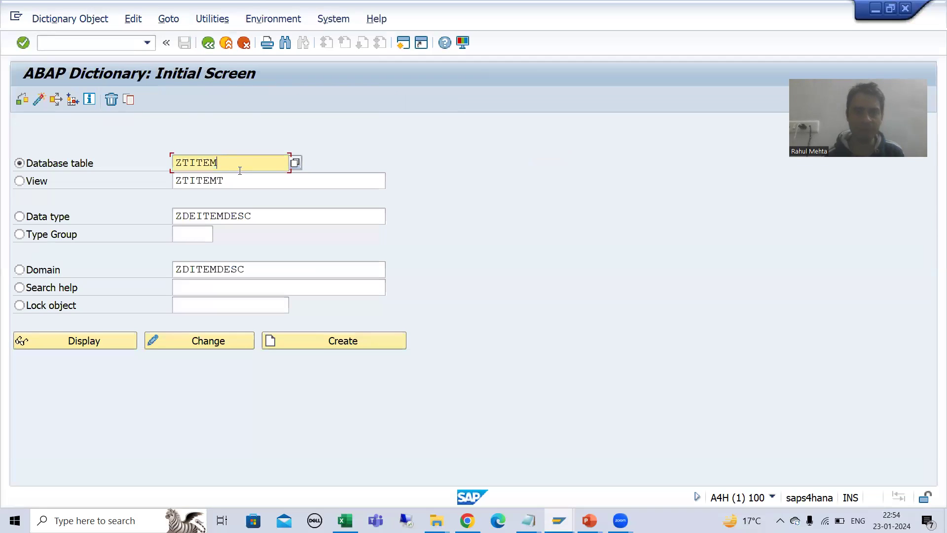
click(239, 170)
text(T)
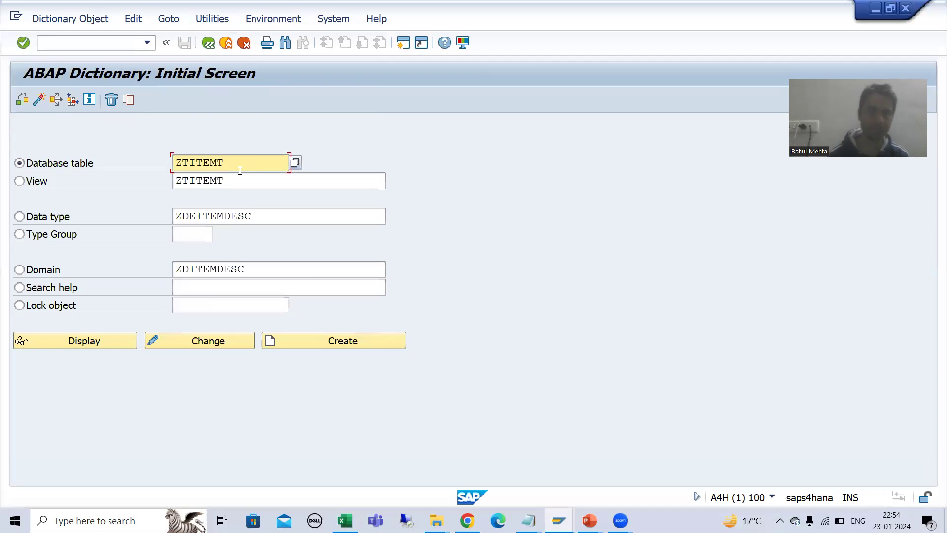
click(220, 343)
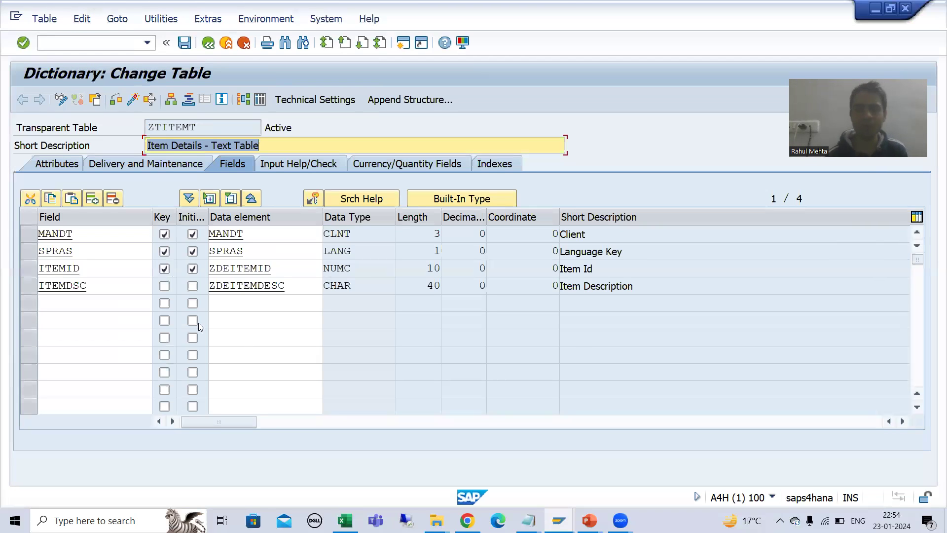
click(159, 21)
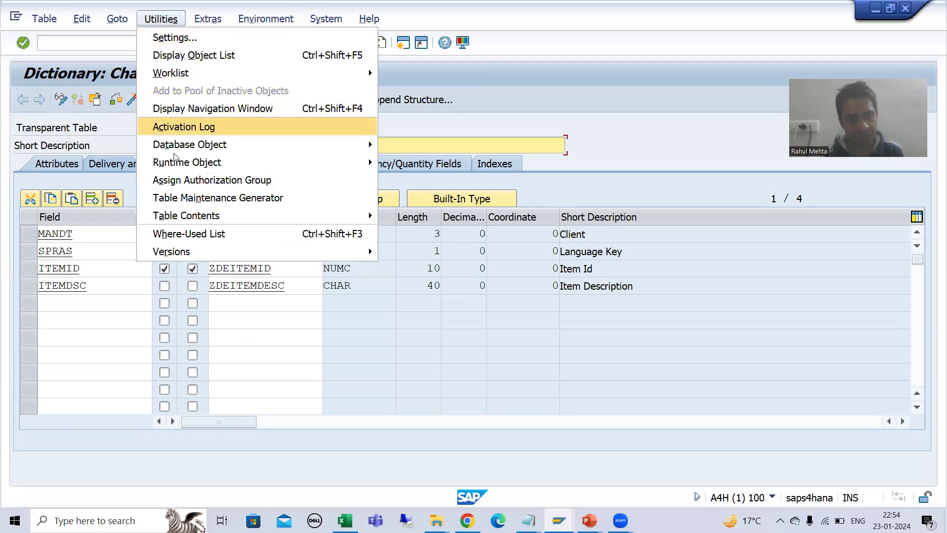
click(180, 197)
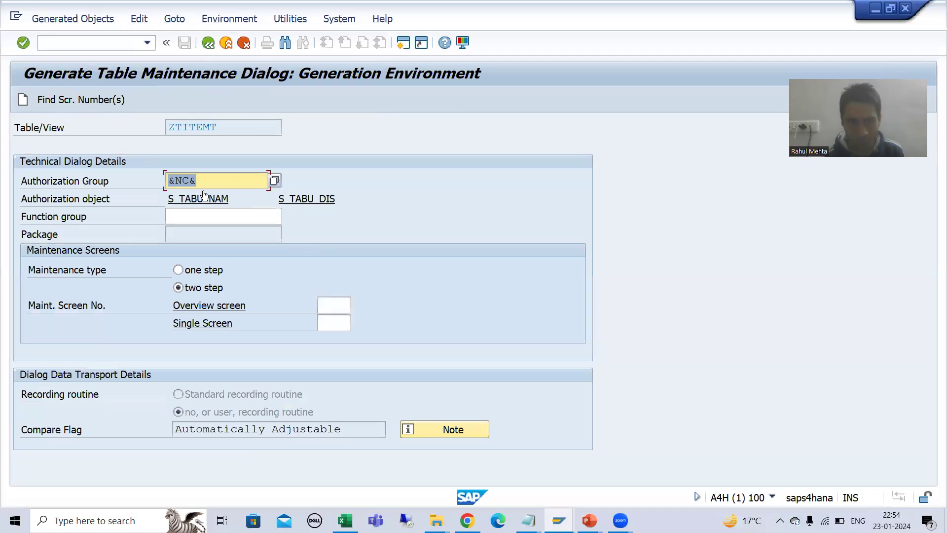
Keep authorization group &NC&, enter ZTITEMT as the function group and set the maintenance type to one step.
click(178, 181)
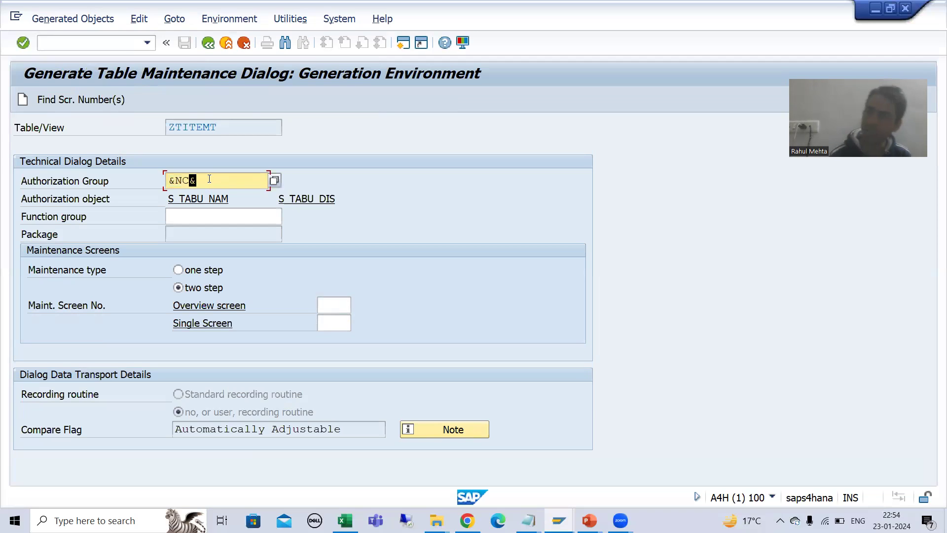
click(193, 215)
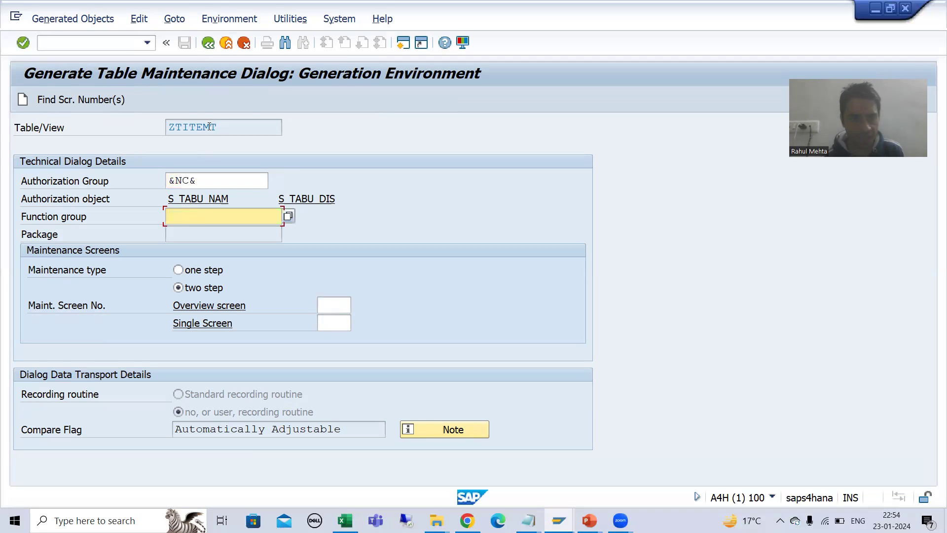
click(225, 123)
drag(226, 123, 192, 127)
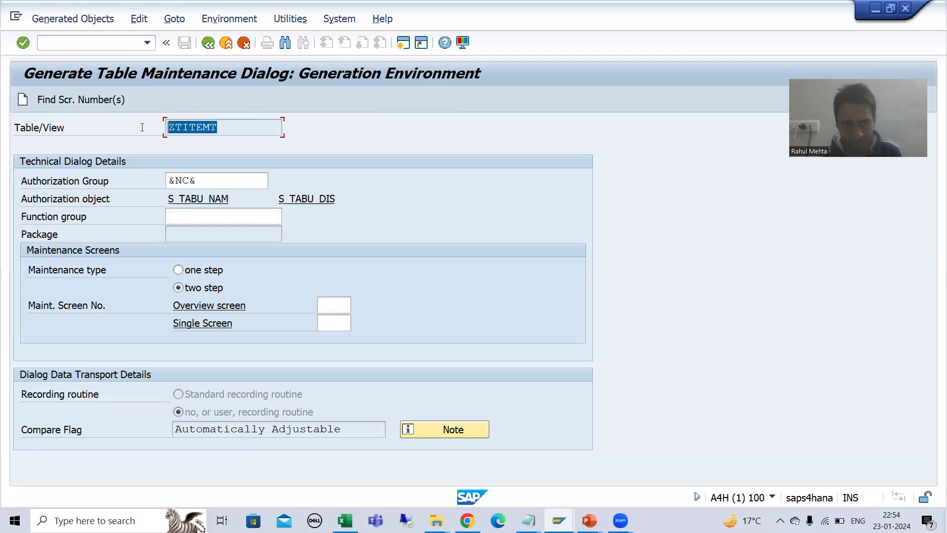
click(177, 218)
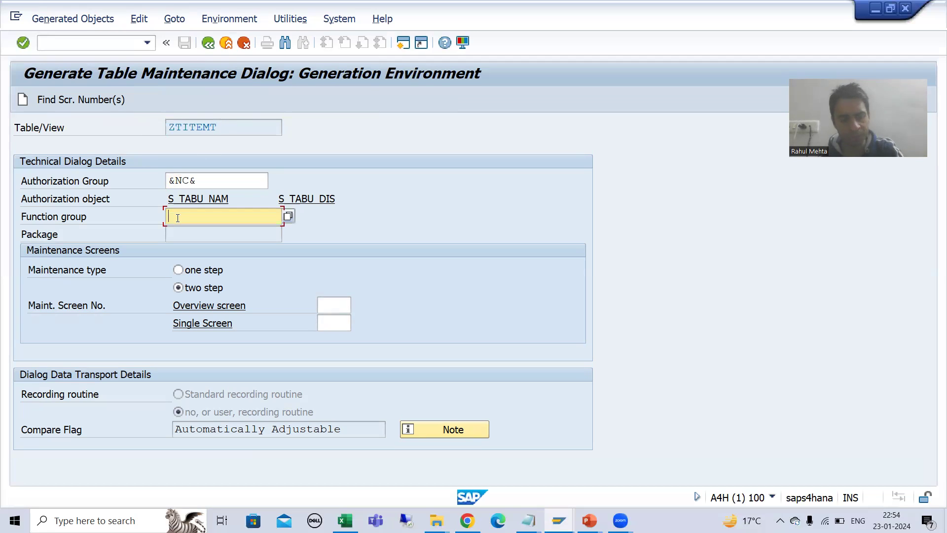
click(192, 274)
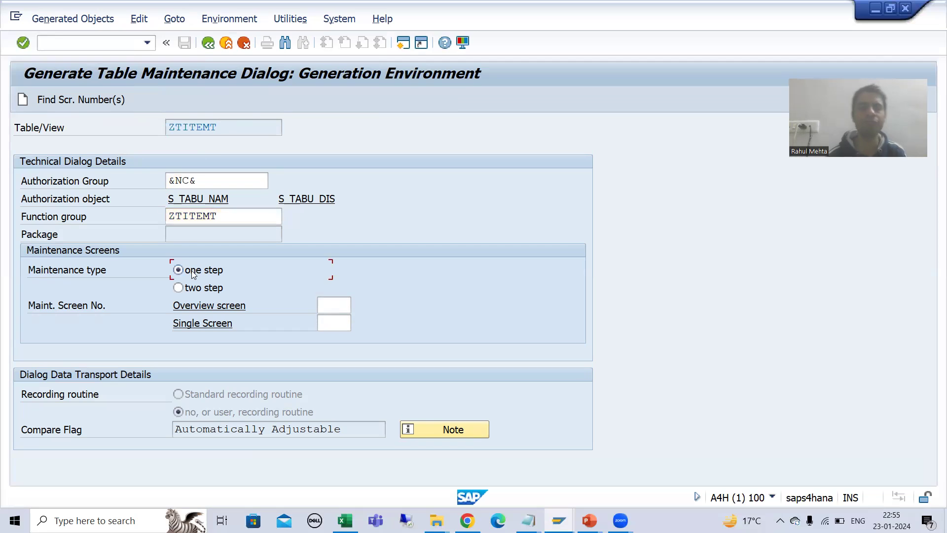
Have the screen number proposed for ZTITEMT and create its maintenance dialog.
click(68, 99)
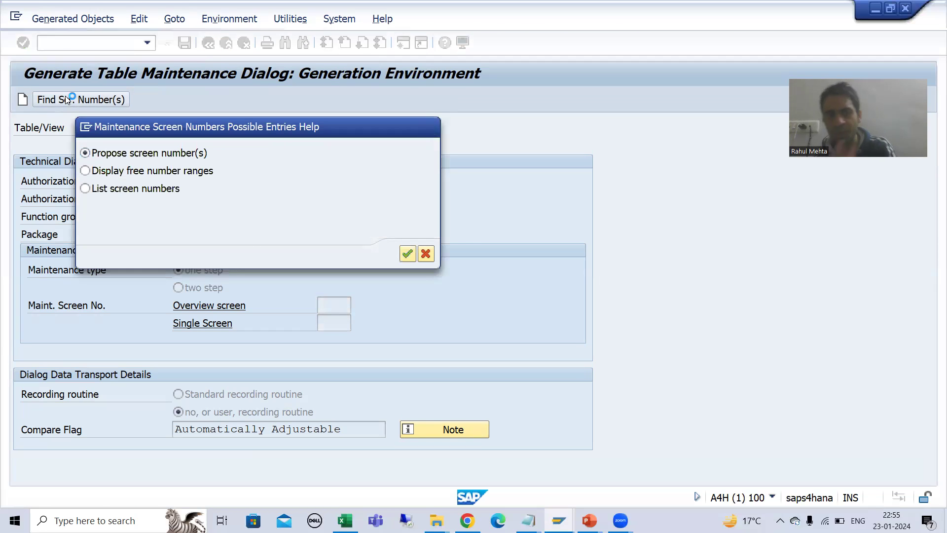
key(Return)
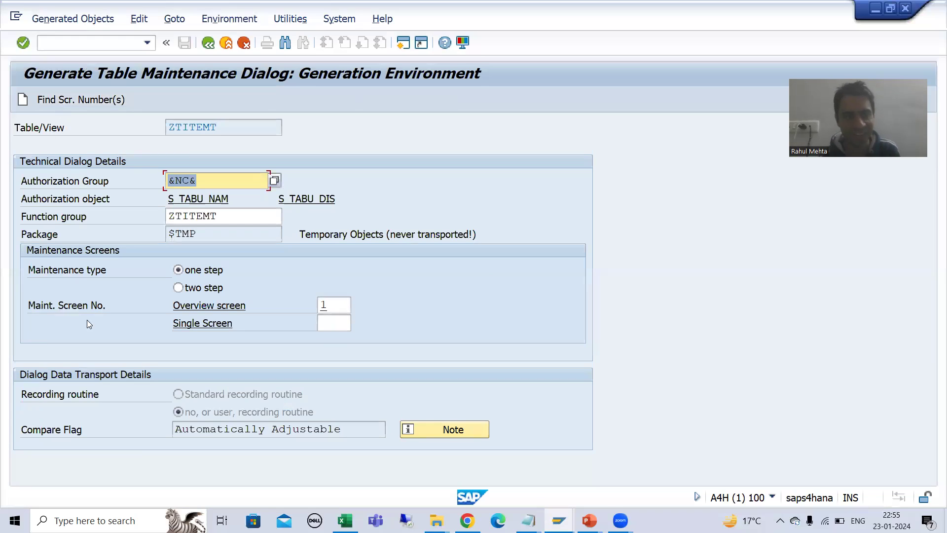
click(22, 100)
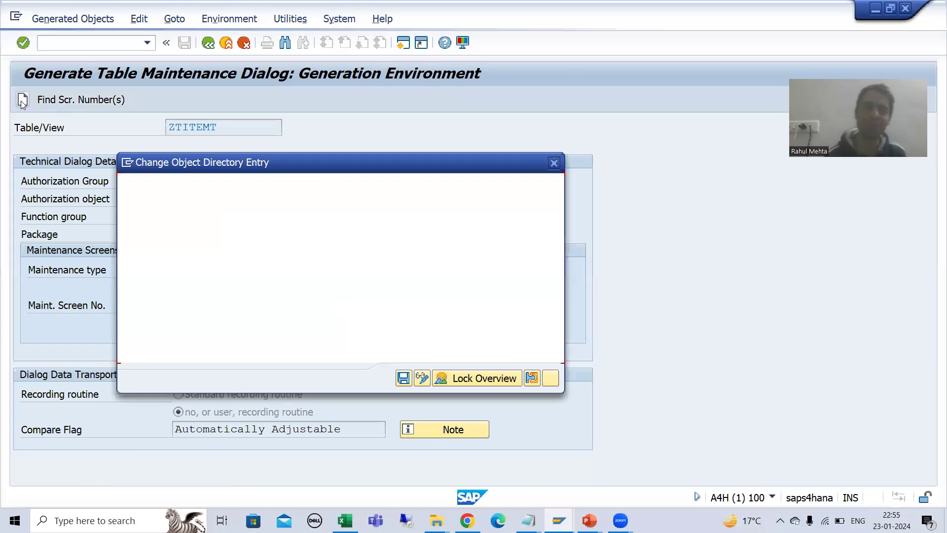
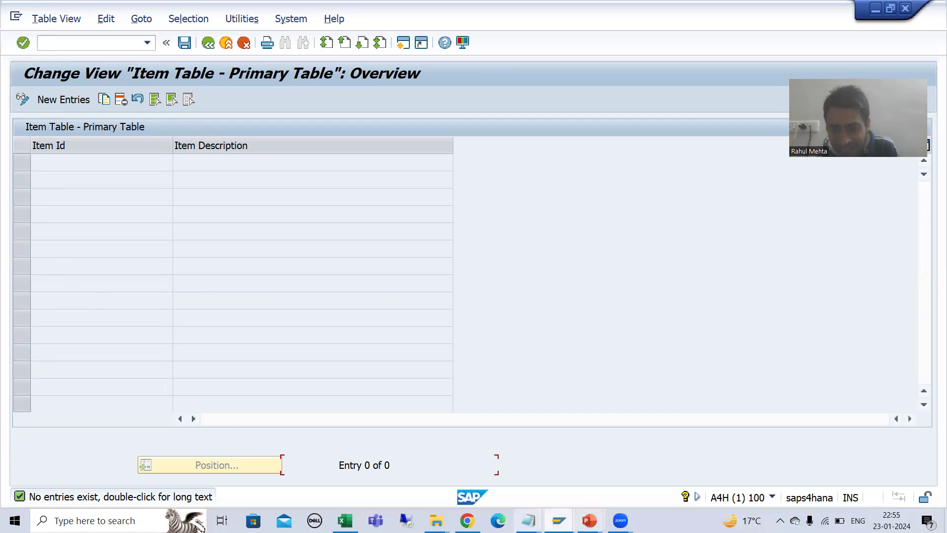
Open the ABAP Dictionary (SE11) in a new session from the item maintenance view and display primary table ZTITEM.
click(558, 520)
click(583, 468)
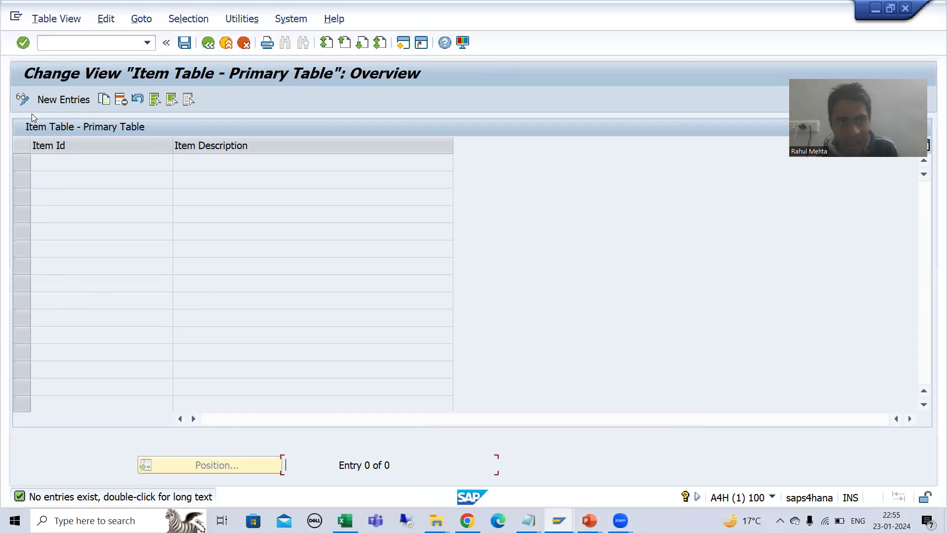
text(/nse11)
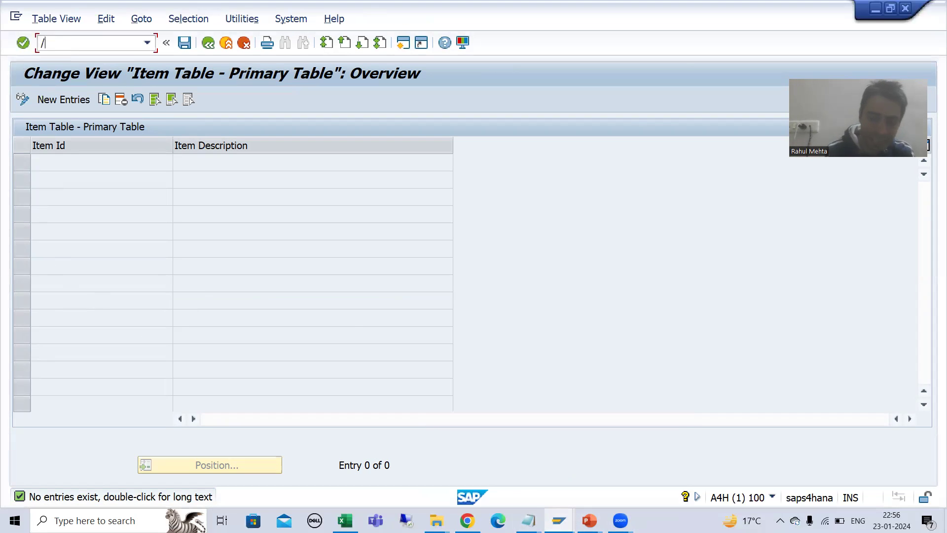
key(Return)
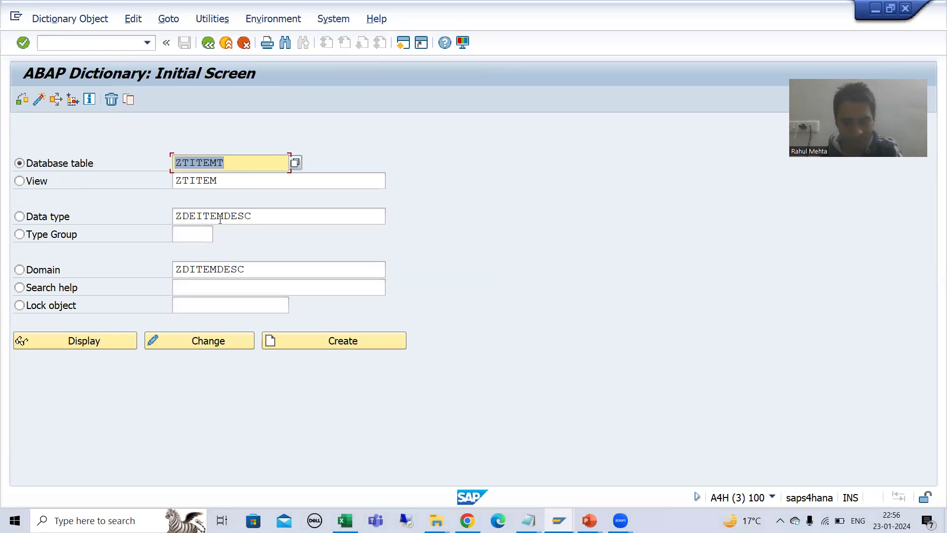
click(236, 163)
key(BackSpace)
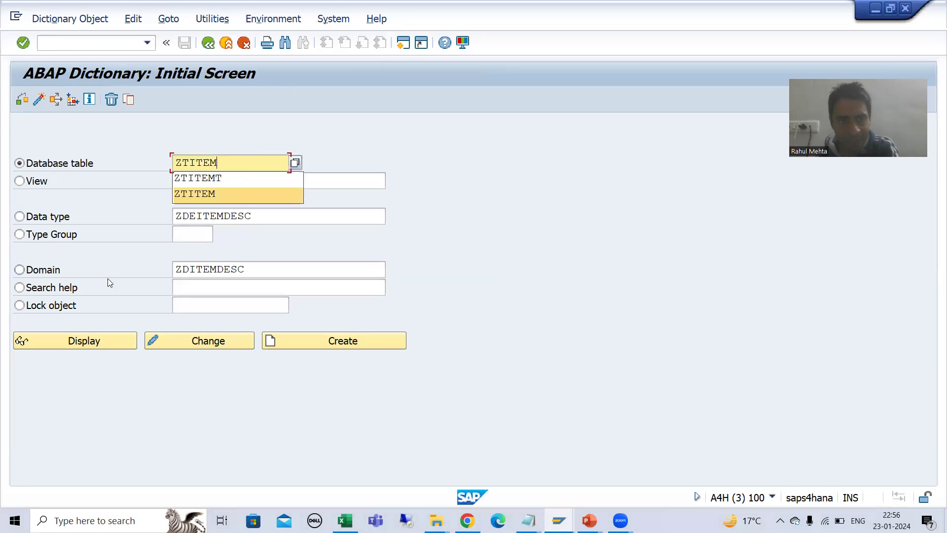
click(80, 339)
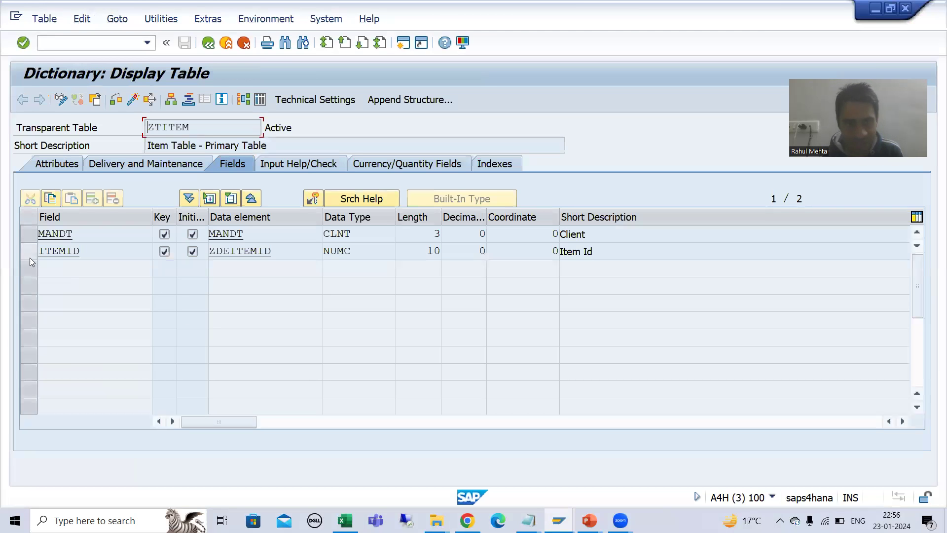
Select the ITEMID field row in table ZTITEM to examine the primary table's key field.
click(29, 251)
drag(82, 251, 29, 248)
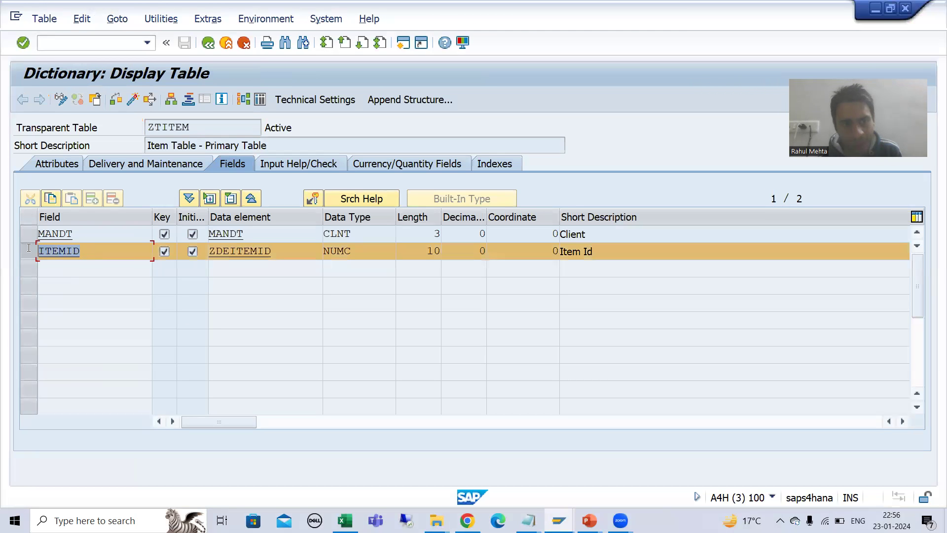
click(29, 248)
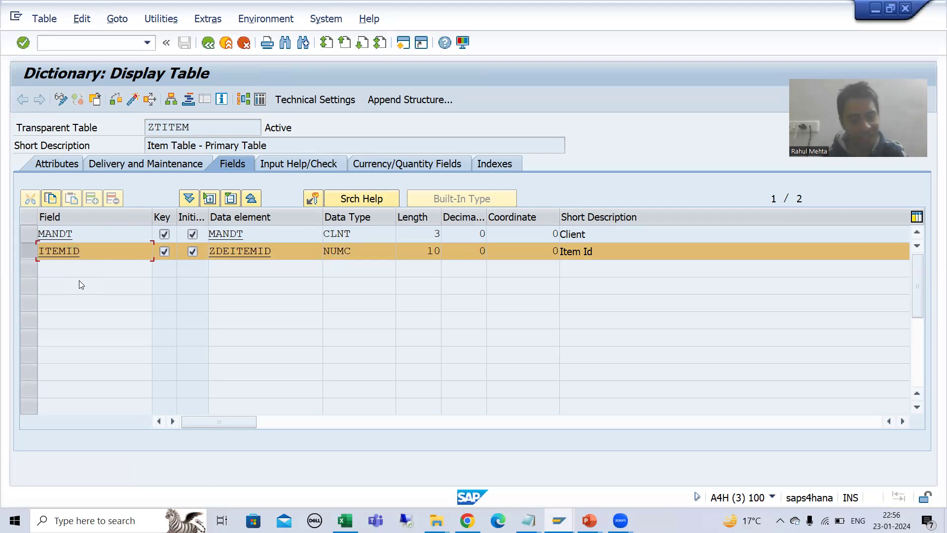
Switch to the PowerPoint presentation "Search Help Exit and Text Table" and review the primary key table point on the "Concept of Text Tables" slide.
key(alt+Tab)
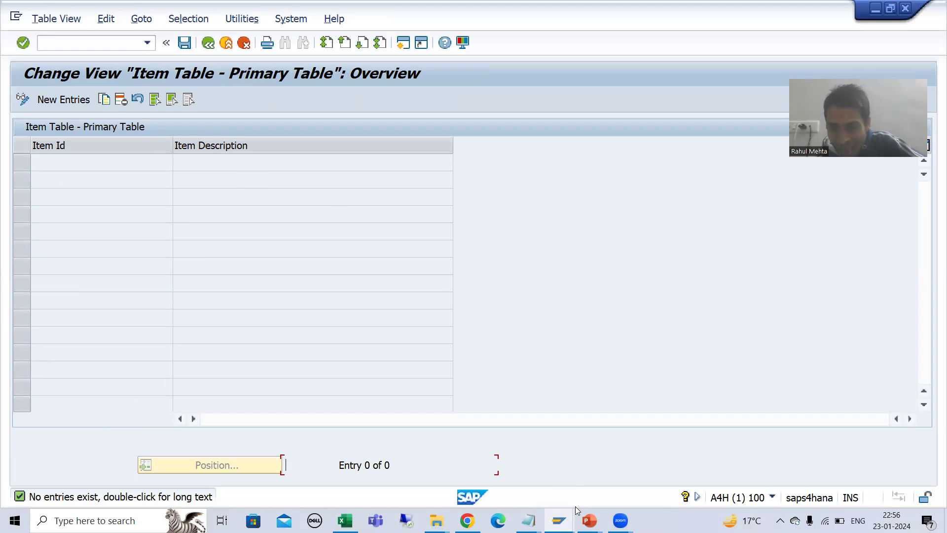
click(589, 519)
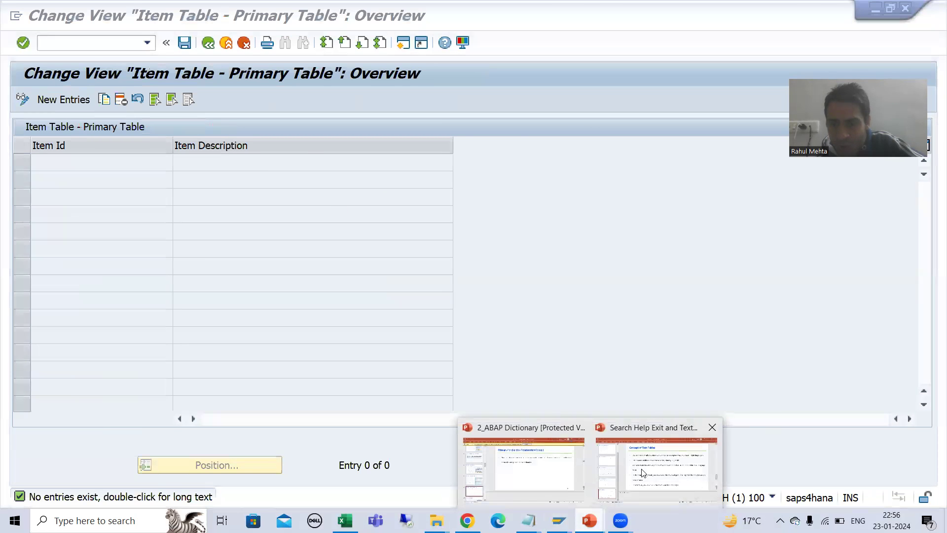
click(642, 472)
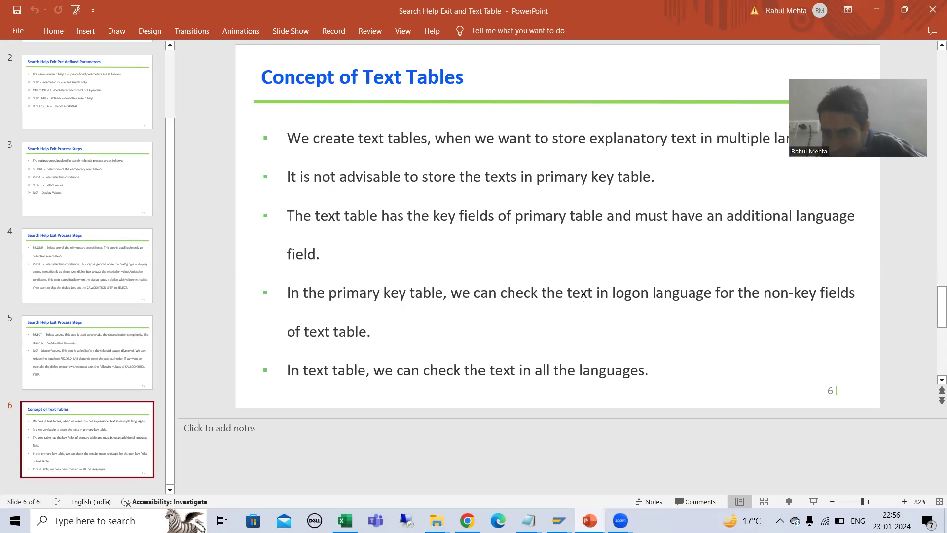
click(414, 291)
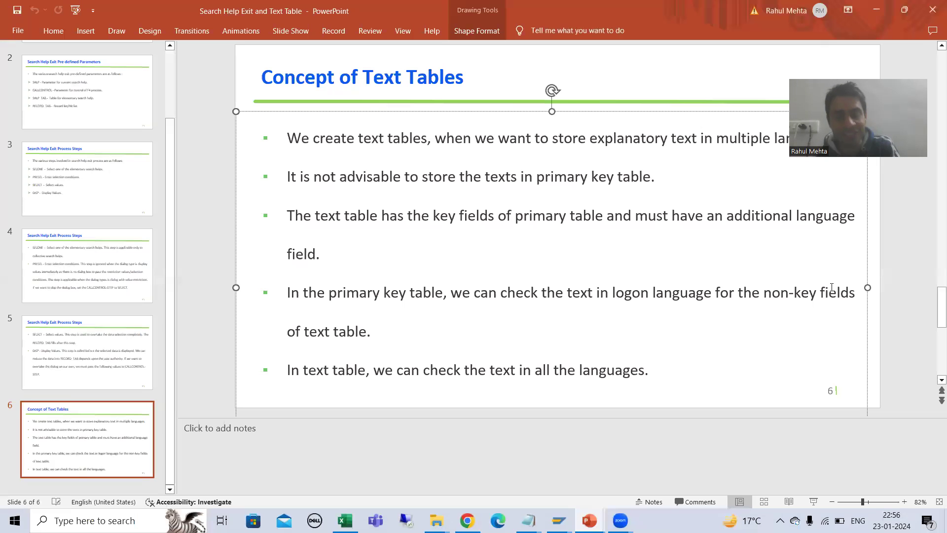
Switch back to SAP's ZTITEM display session and open the ABAP Dictionary (SE11) in another new session.
key(alt+Tab)
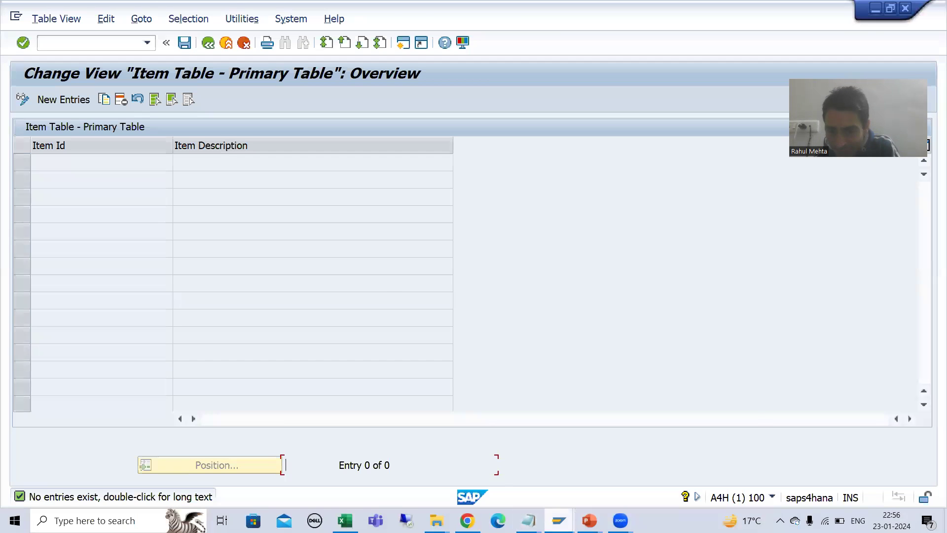
mouse_move(559, 520)
click(655, 480)
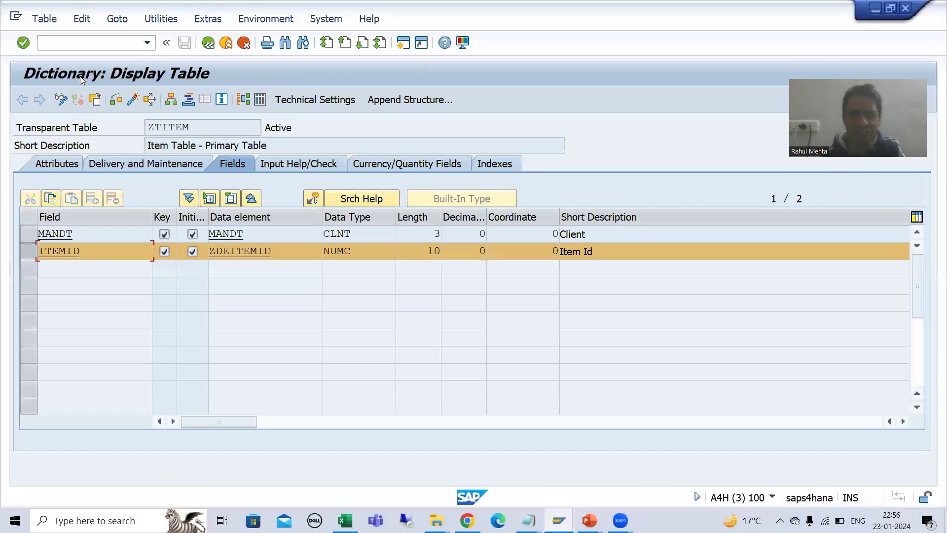
click(77, 47)
text(/ose11)
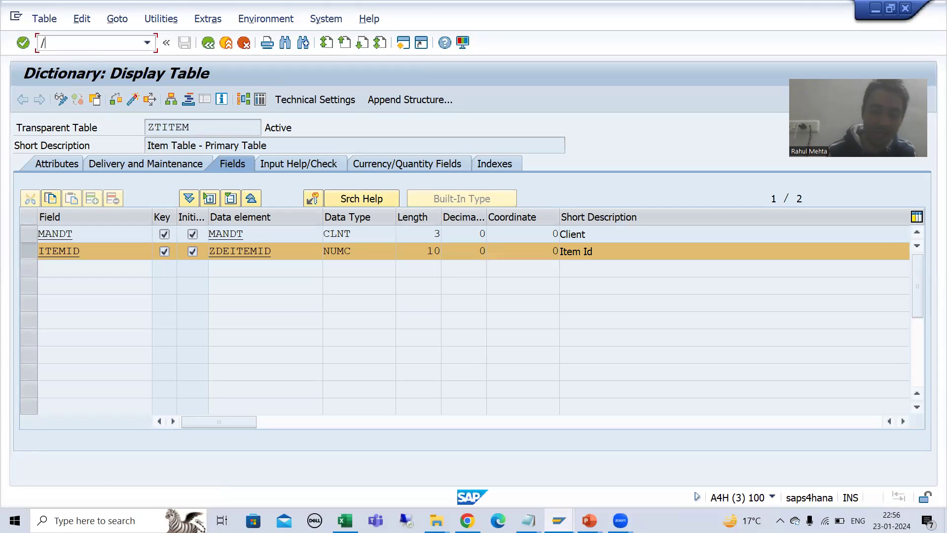
key(Return)
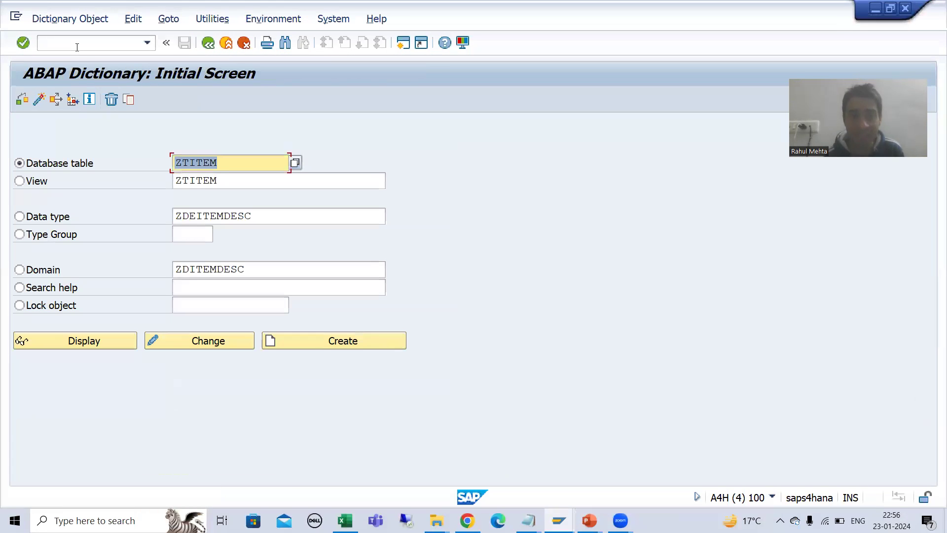
Display the structure of text table ZTITEMT and select its ITEMDSC field row.
click(71, 344)
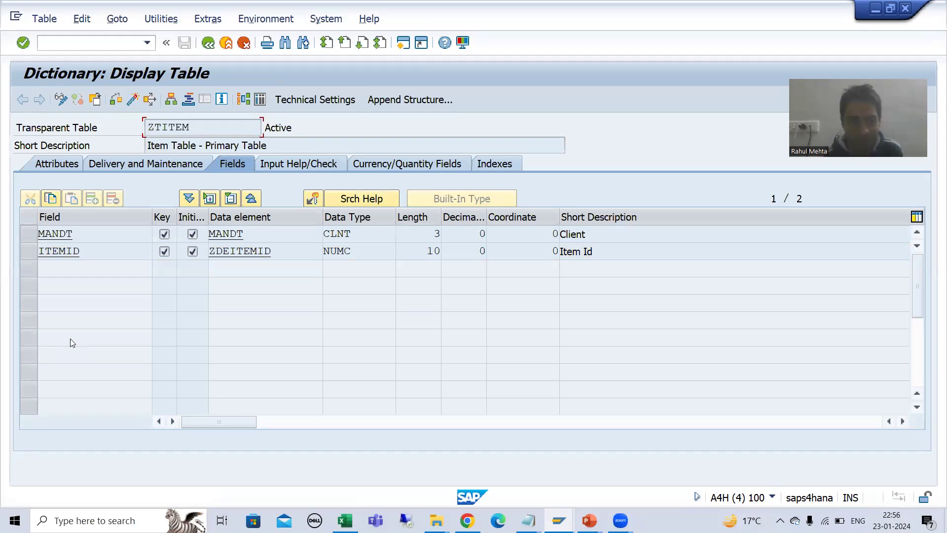
click(208, 43)
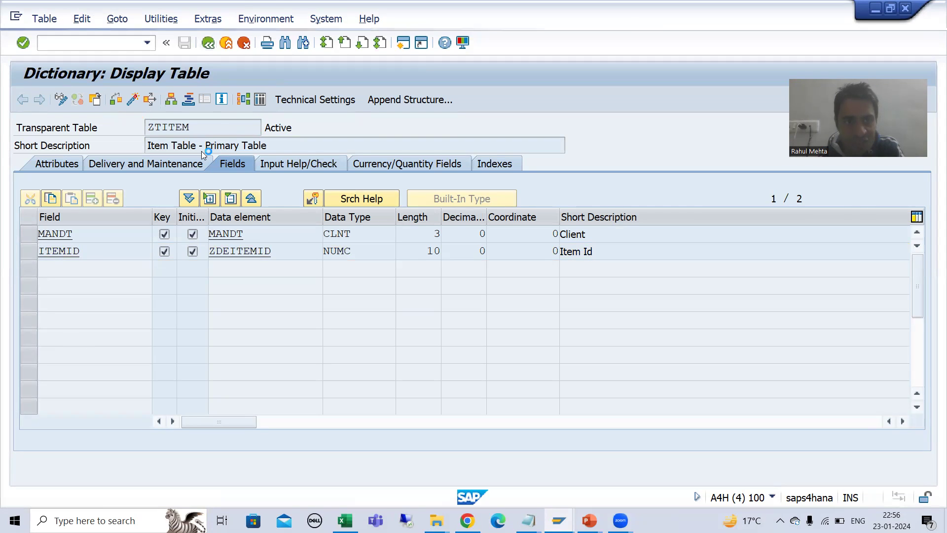
click(234, 167)
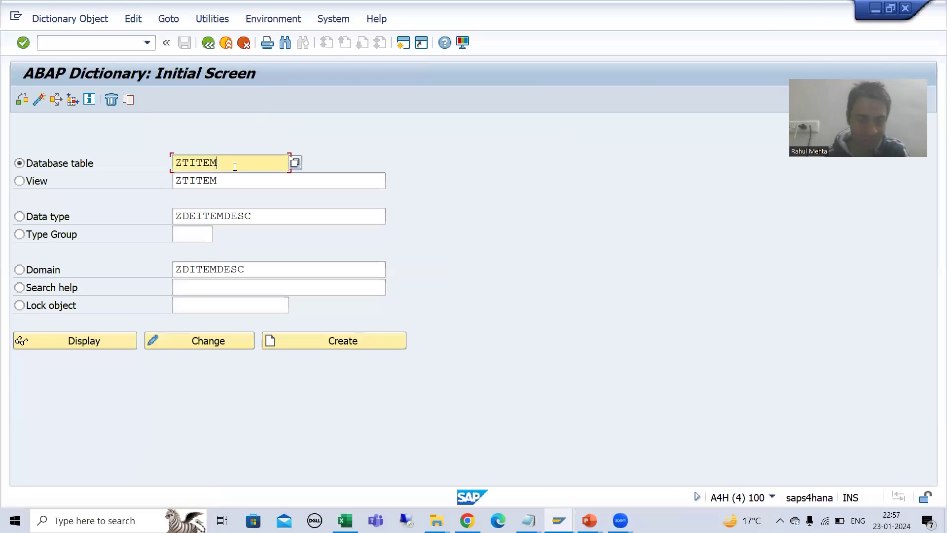
text(T)
click(95, 340)
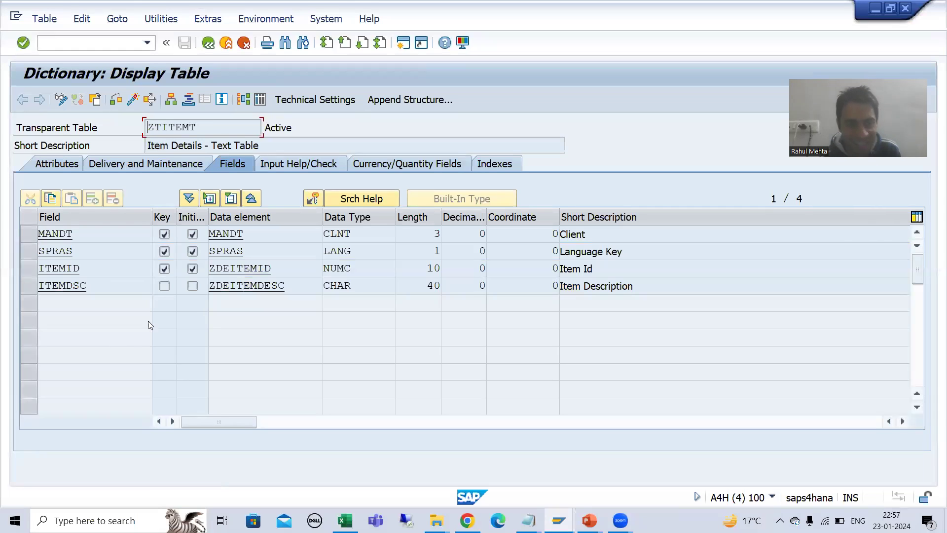
click(30, 291)
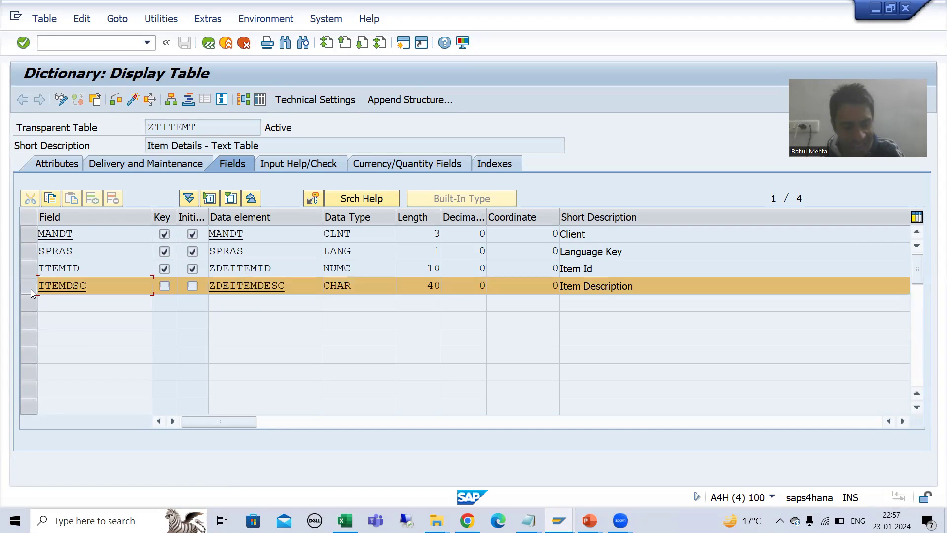
Return to the item maintenance view, open another ABAP Dictionary session and display table MARA.
key(alt+Tab)
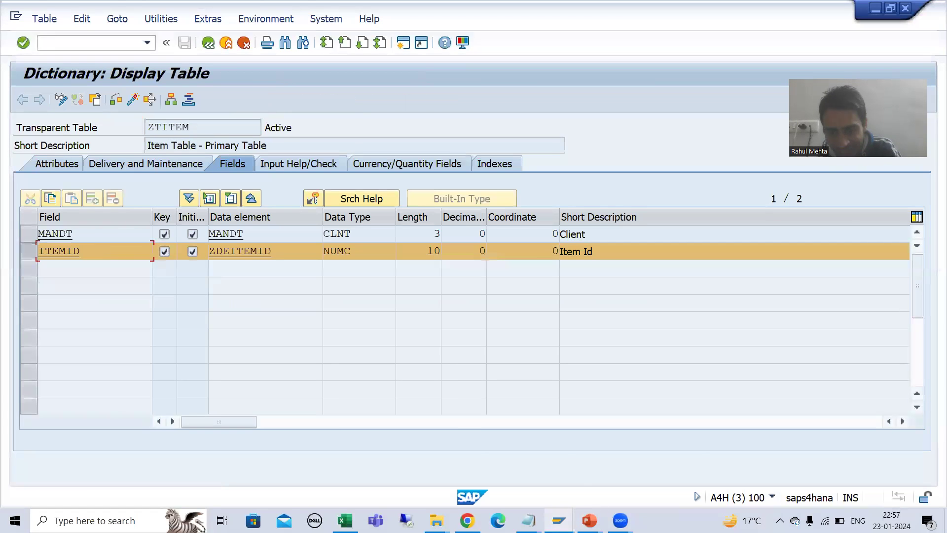
mouse_move(559, 520)
click(501, 469)
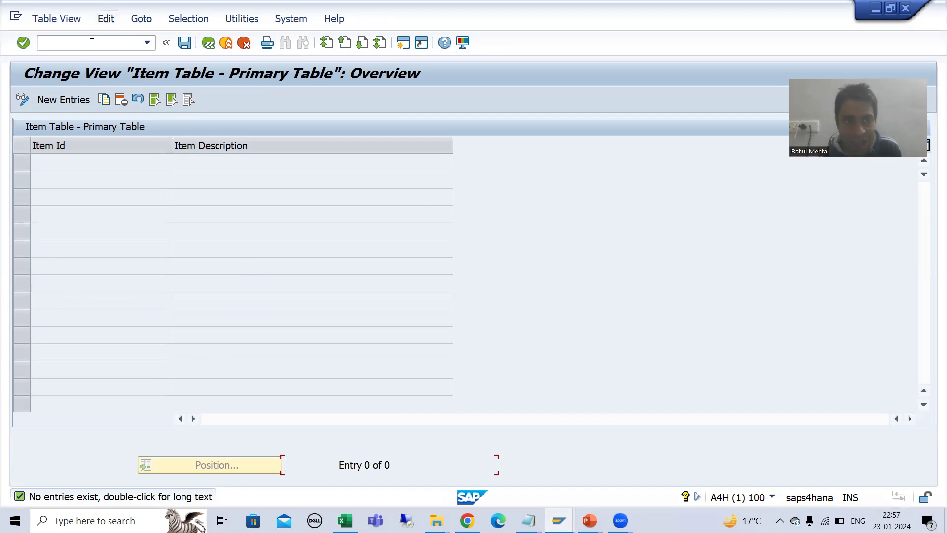
text(/nse11)
key(Return)
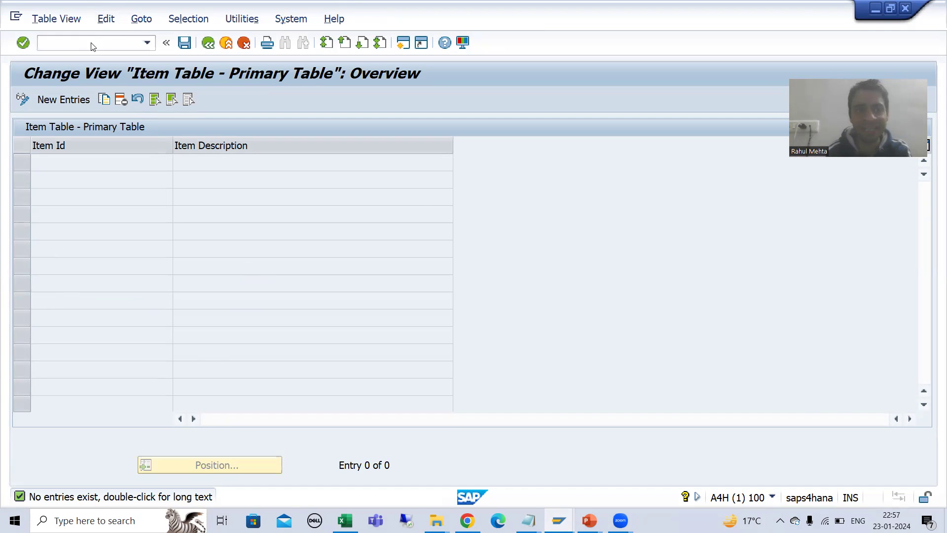
text(MARA)
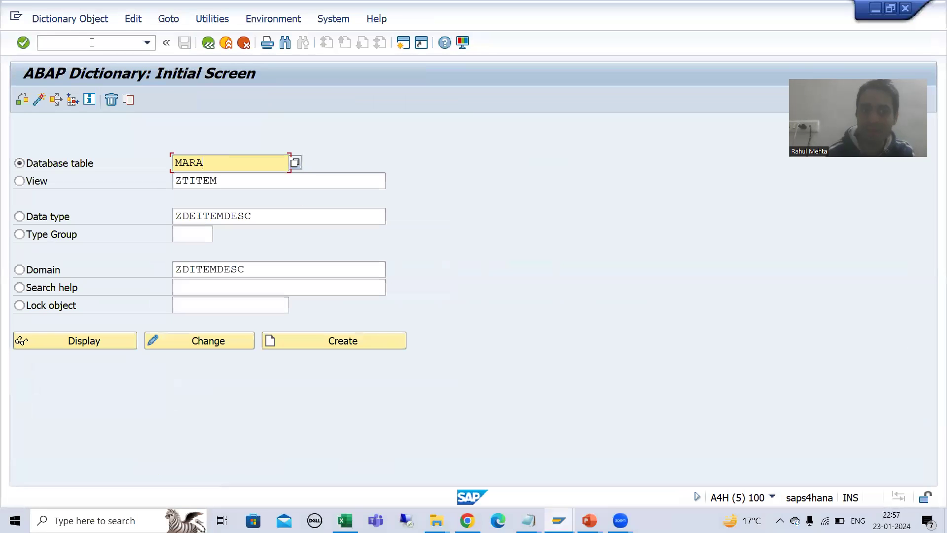
click(109, 340)
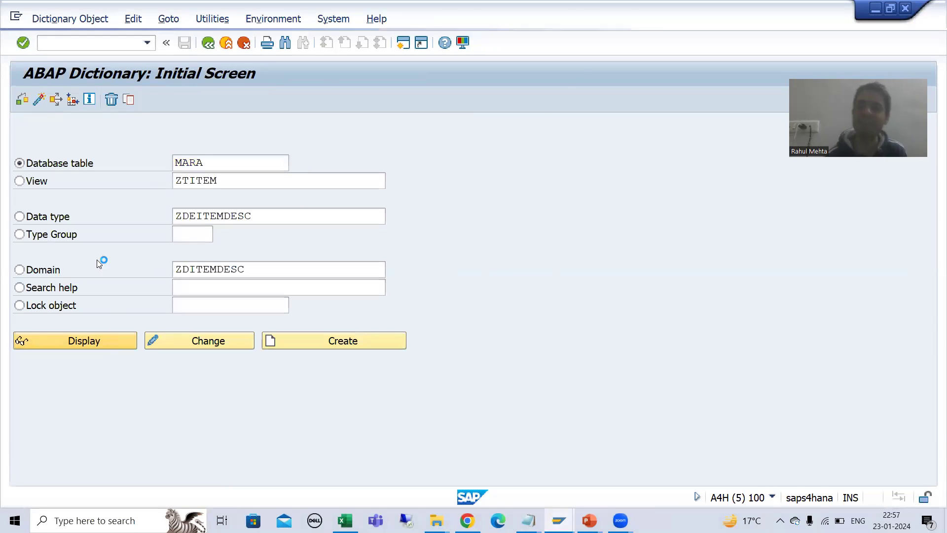
Open one more ABAP Dictionary session and display text table MAKT.
text(/nse16)
key(Return)
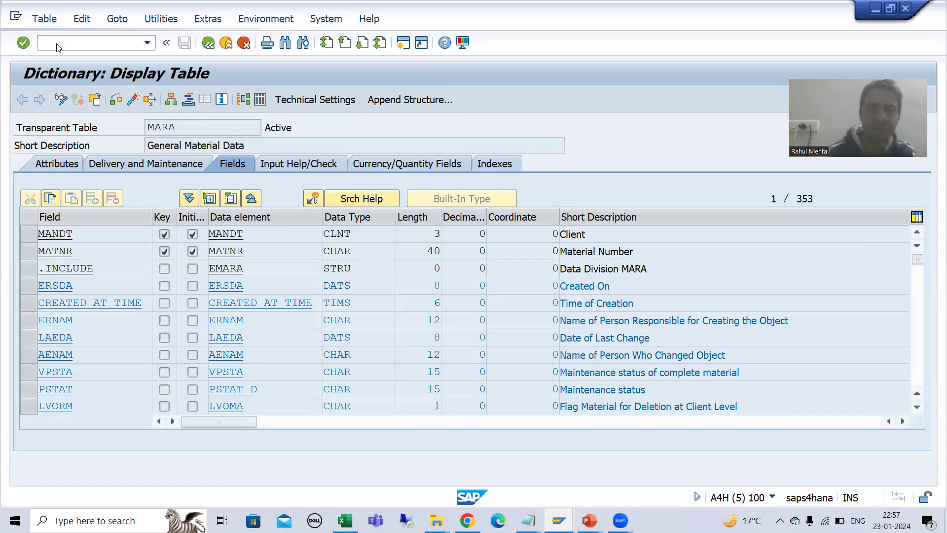
text(MAKT)
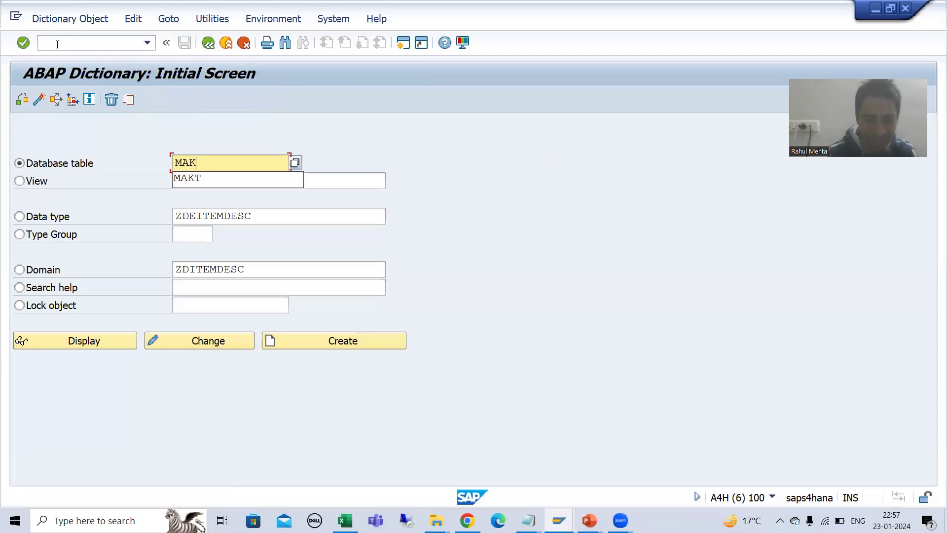
key(Return)
click(113, 344)
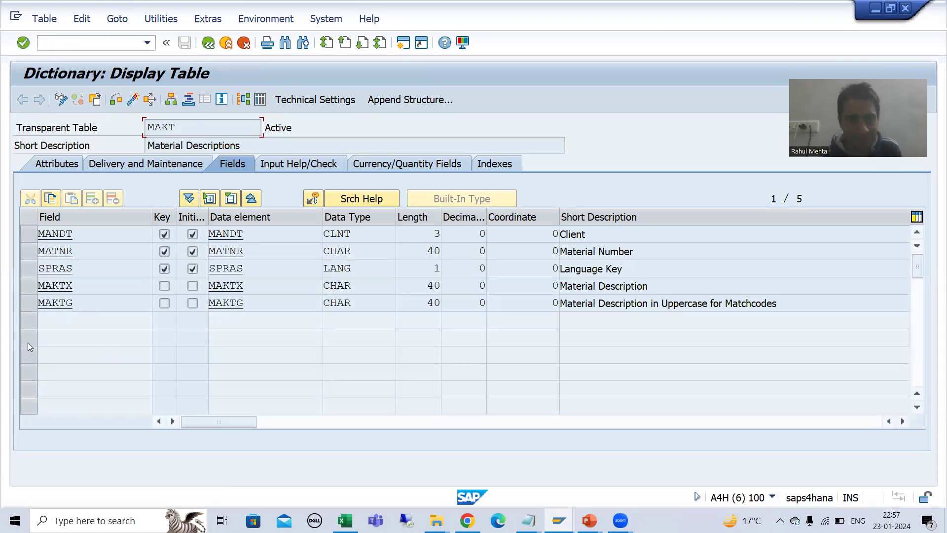
Select the non-key fields MAKTX and MAKTG in table MAKT to examine its description fields.
drag(32, 290, 26, 303)
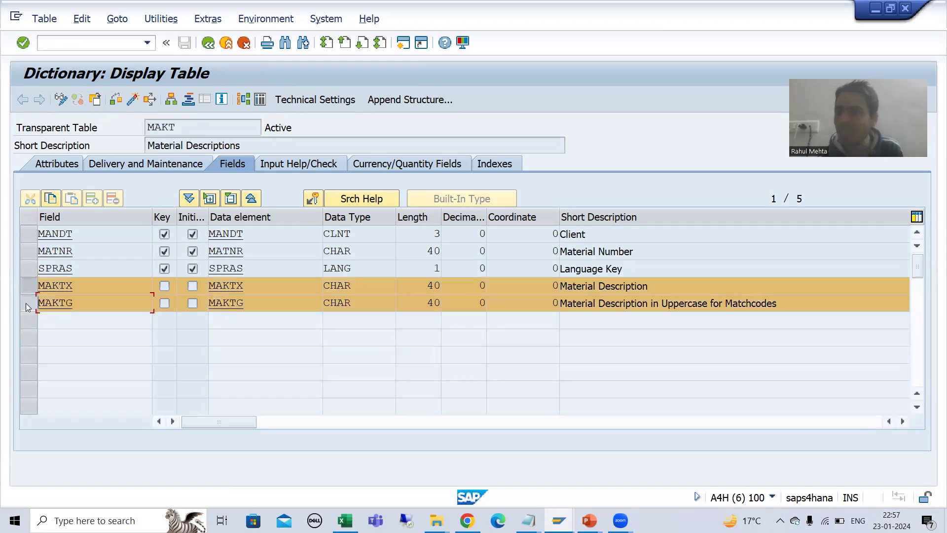
click(79, 288)
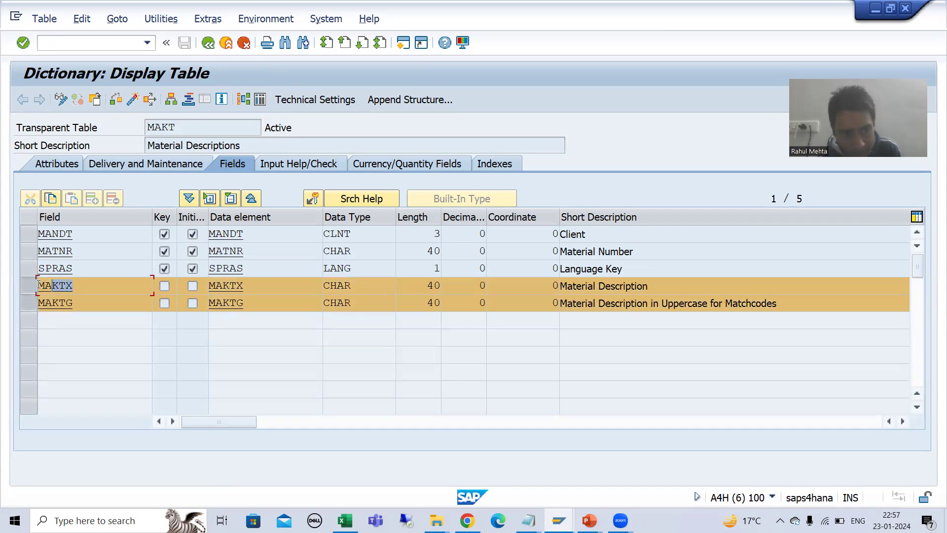
drag(79, 303, 41, 302)
click(39, 302)
Switch to the MARA table display and search its component list for makty, maktx and matkg.
key(alt+Tab)
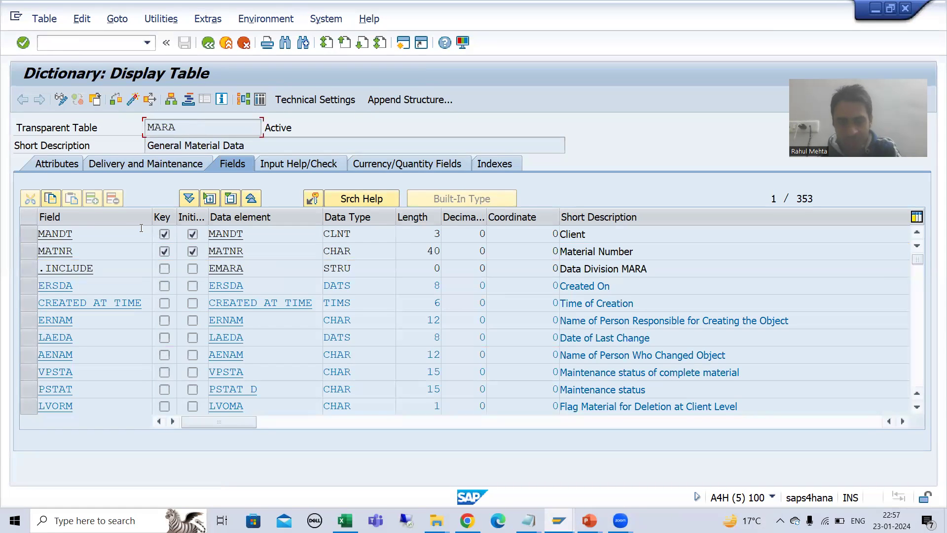
key(ctrl+f)
text(makty)
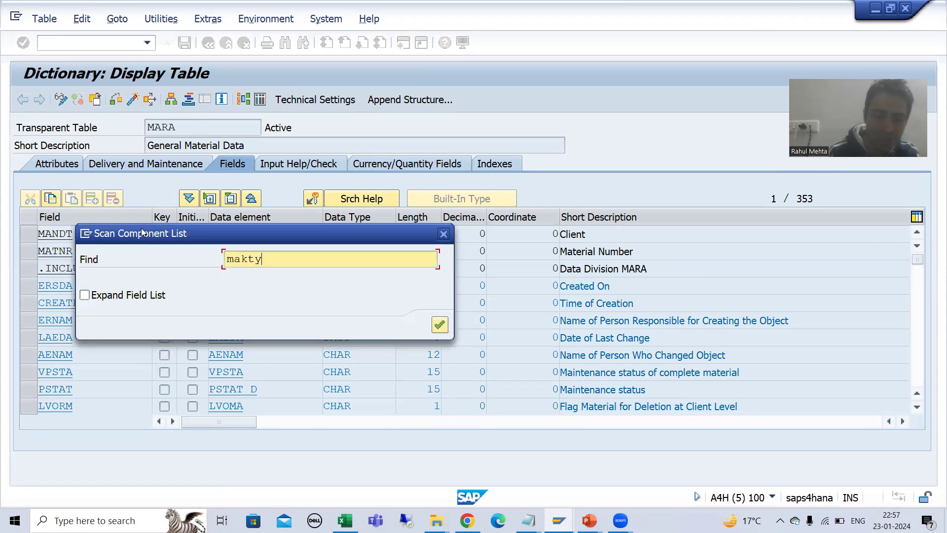
key(Return)
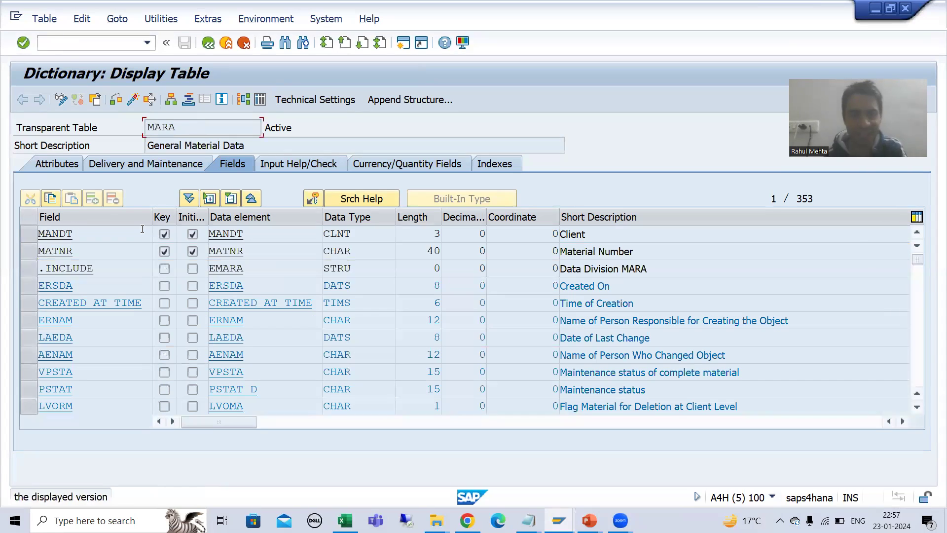
key(ctrl+f)
text(maktx)
key(Return)
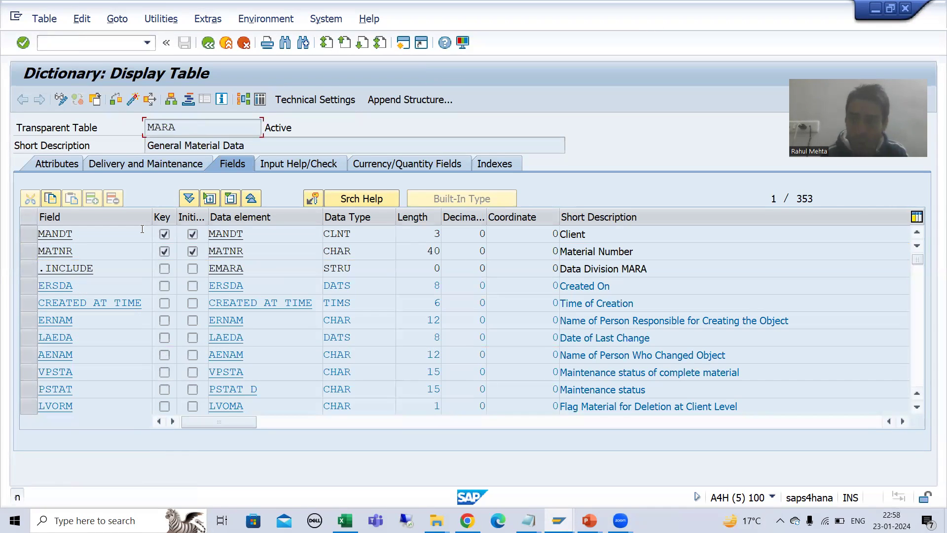
key(ctrl+f)
text(mat)
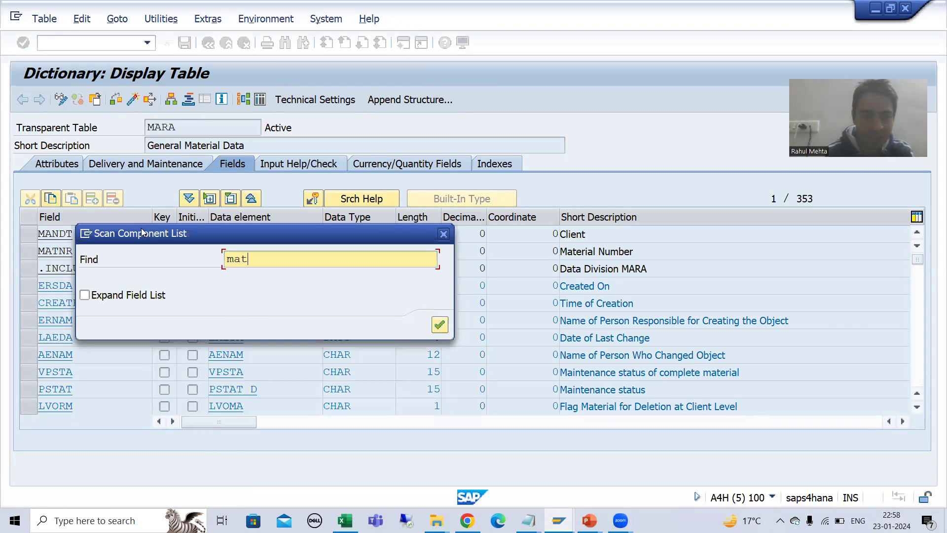
text(kg)
key(Return)
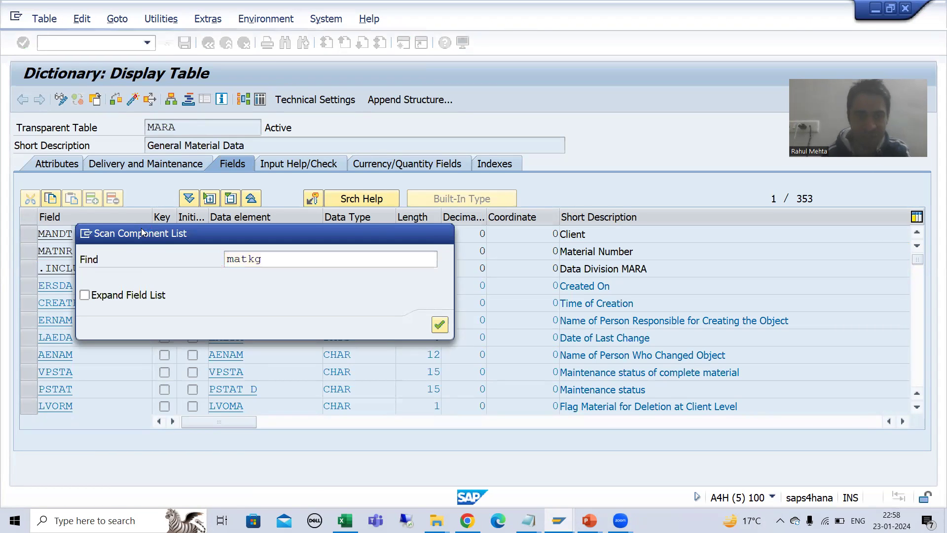
Glance at MAKT, return to MARA and display its table contents for material number 3306.
key(alt+Tab)
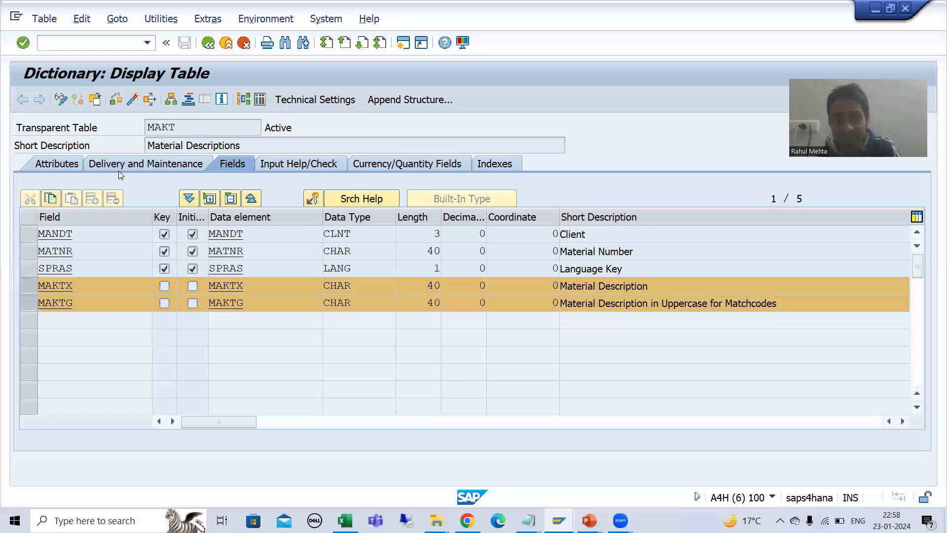
key(alt+Tab)
click(261, 100)
click(267, 145)
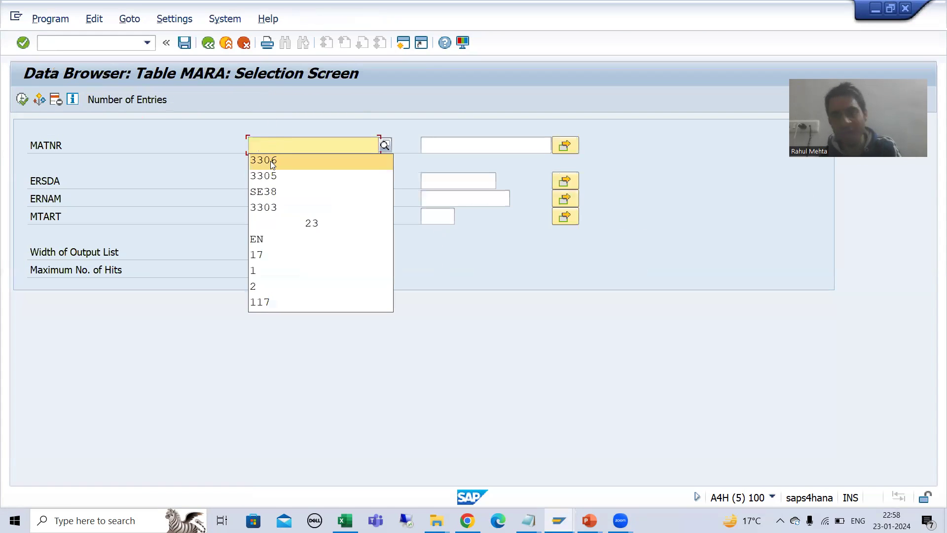
click(272, 165)
click(22, 100)
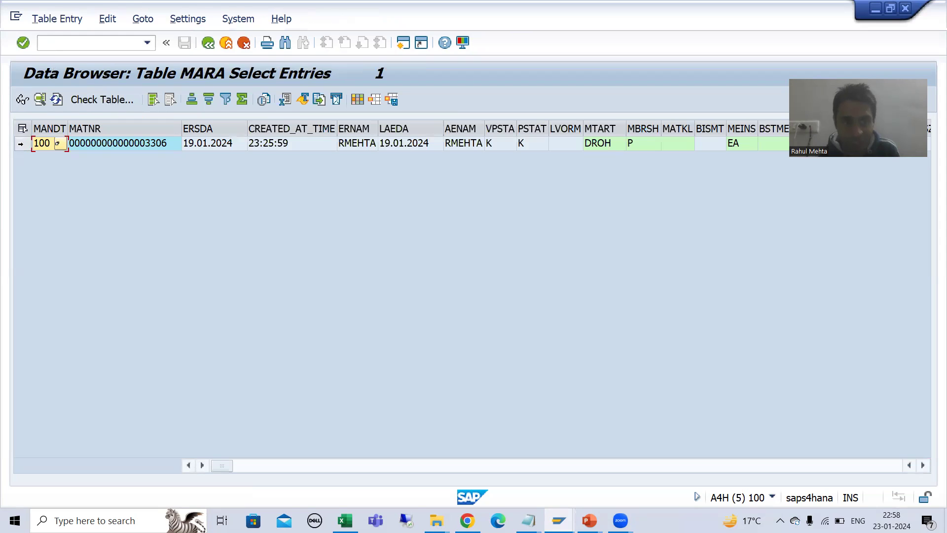
Open the detail display of the MARA entry and highlight the MAKTX and MAKTG values at the end of its second screen.
click(21, 143)
click(22, 100)
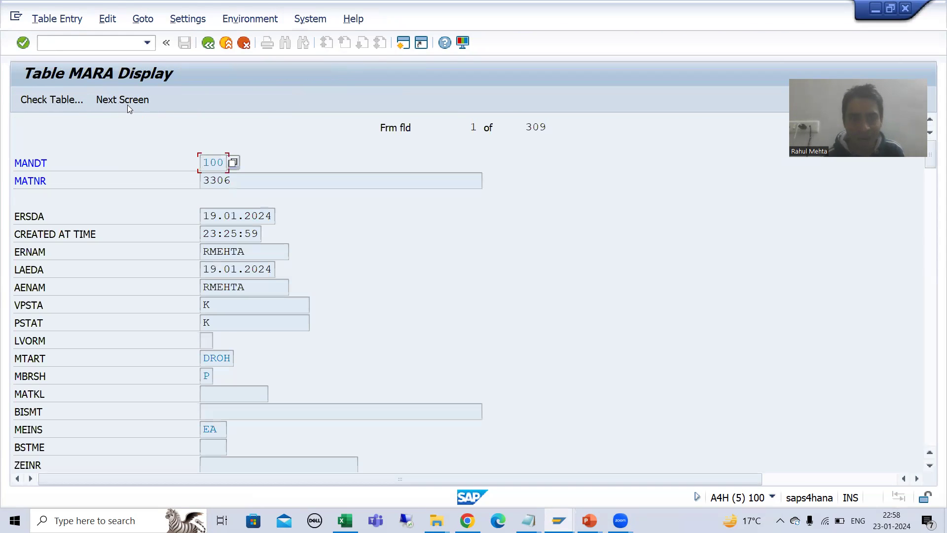
click(127, 104)
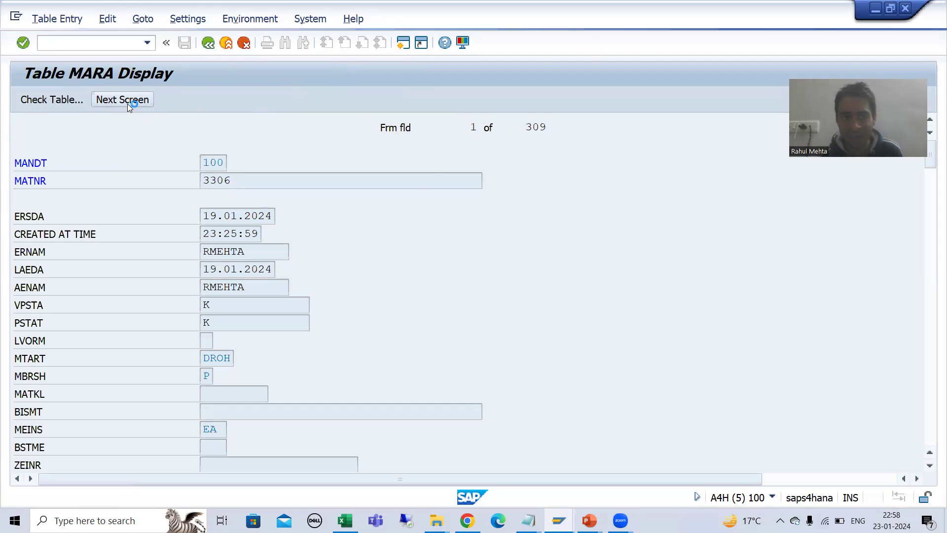
drag(925, 195, 923, 454)
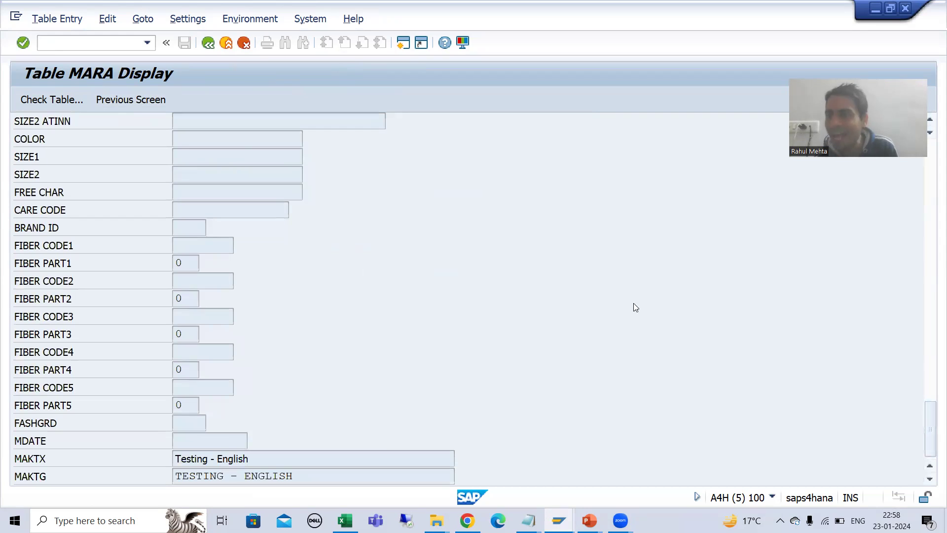
drag(272, 461, 161, 462)
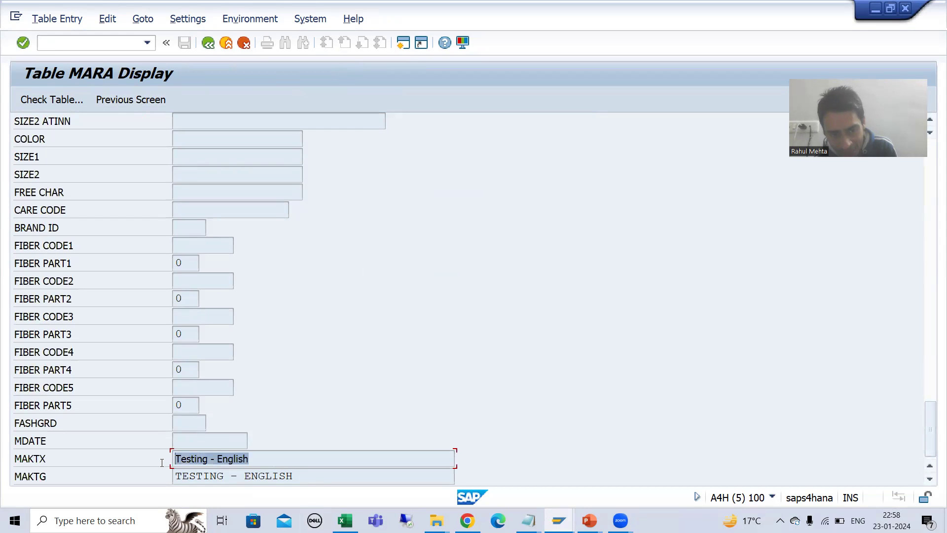
drag(296, 476, 166, 476)
click(175, 476)
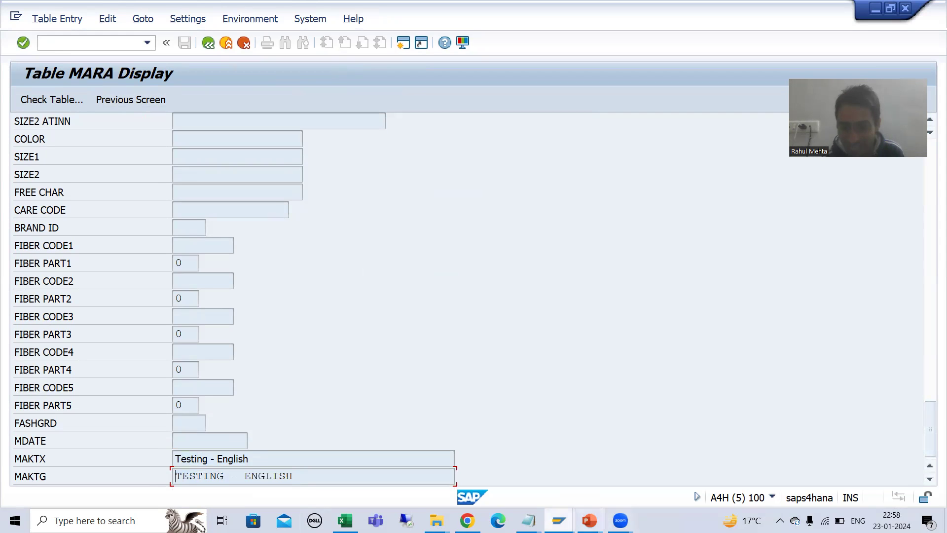
Compare the item maintenance view with the structure of text table ZTITEMT, then return to the maintenance view.
mouse_move(559, 521)
click(295, 483)
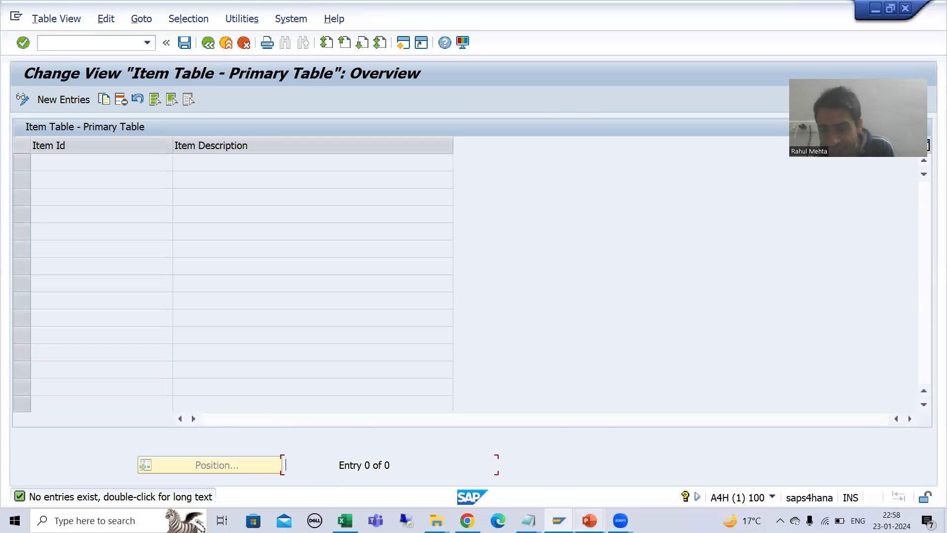
click(559, 520)
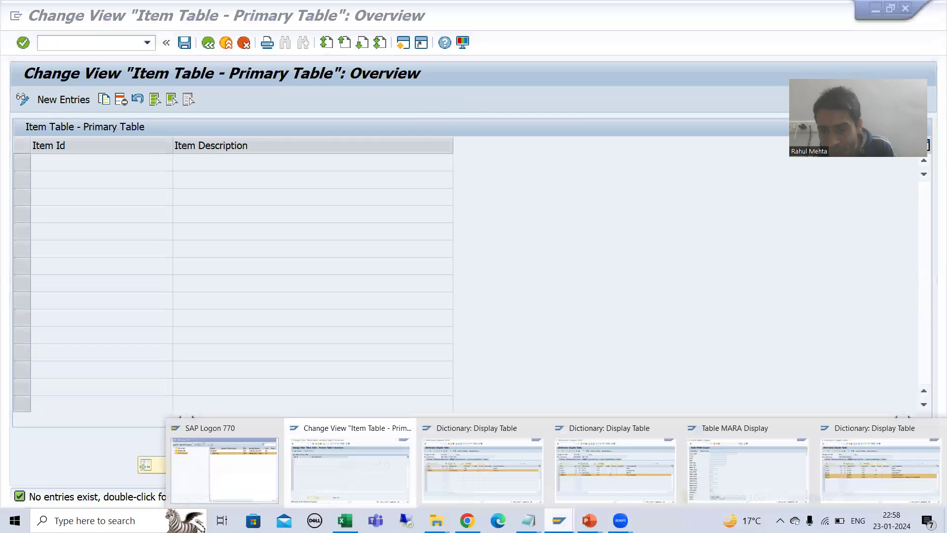
click(620, 480)
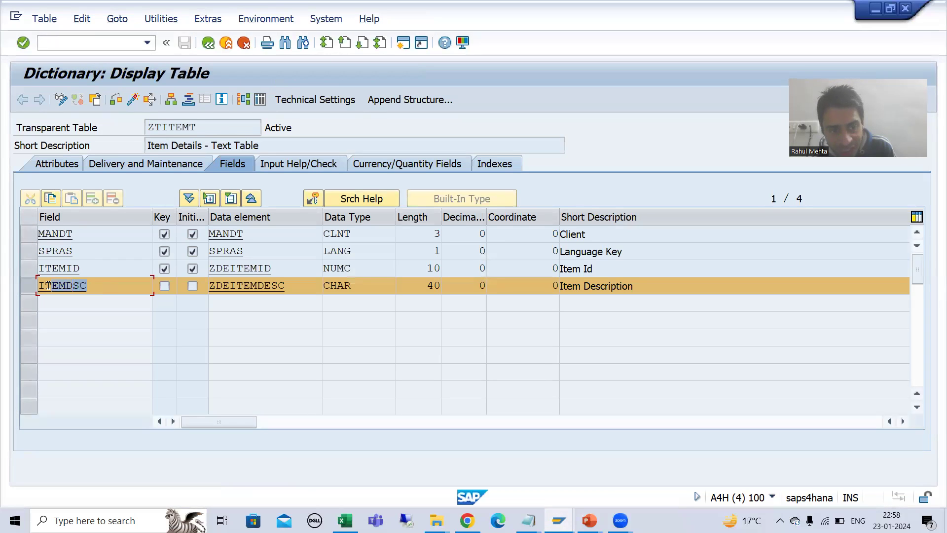
key(alt+Tab)
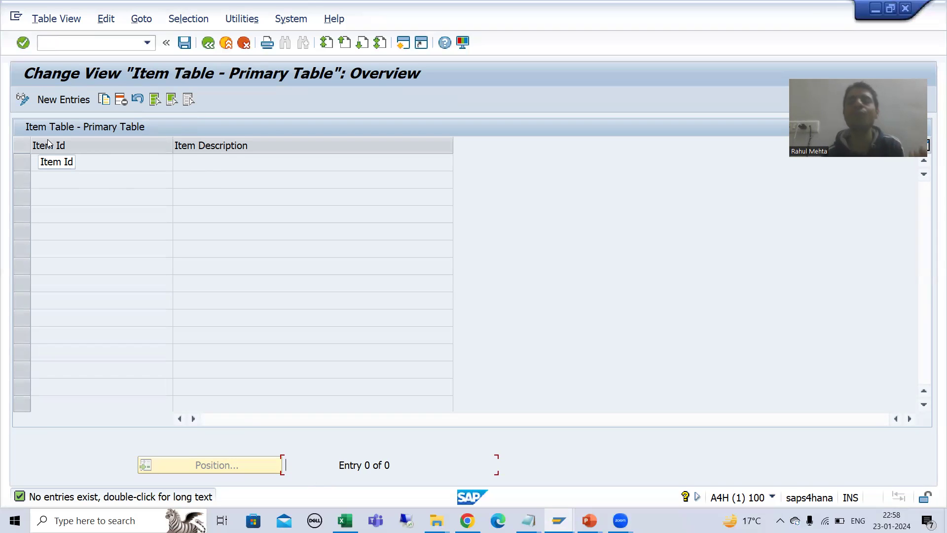
Add new item entries 1 Tea, 2 Coffee and 3 Milk to the primary table and save them.
click(63, 100)
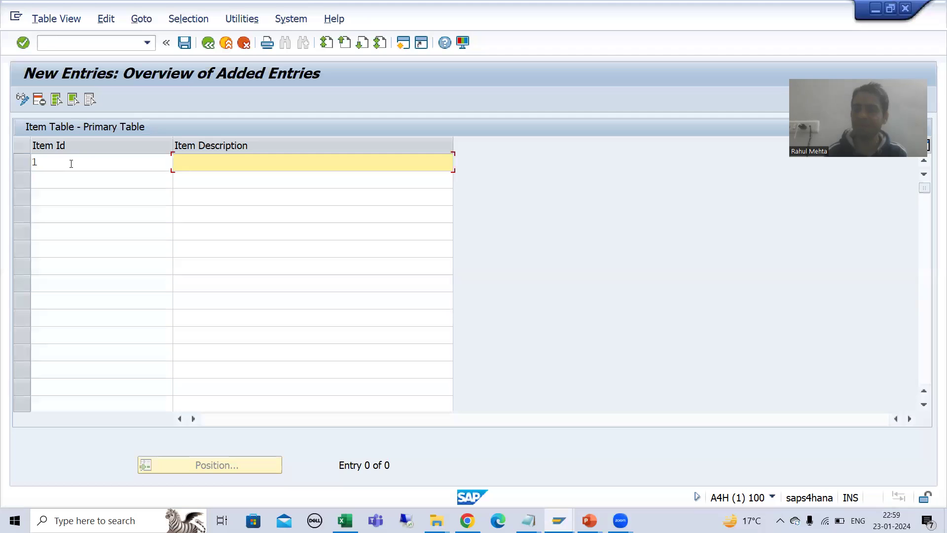
text(Tea)
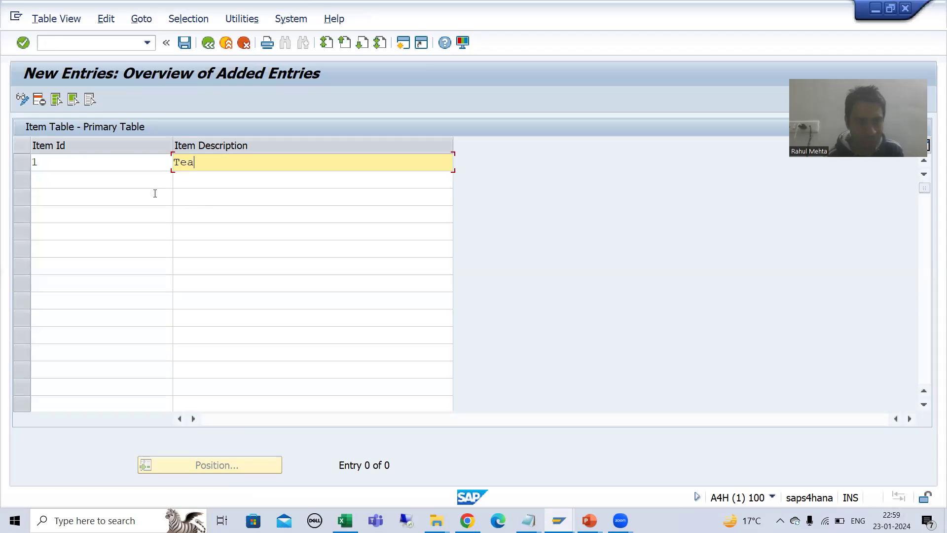
click(115, 178)
text(2)
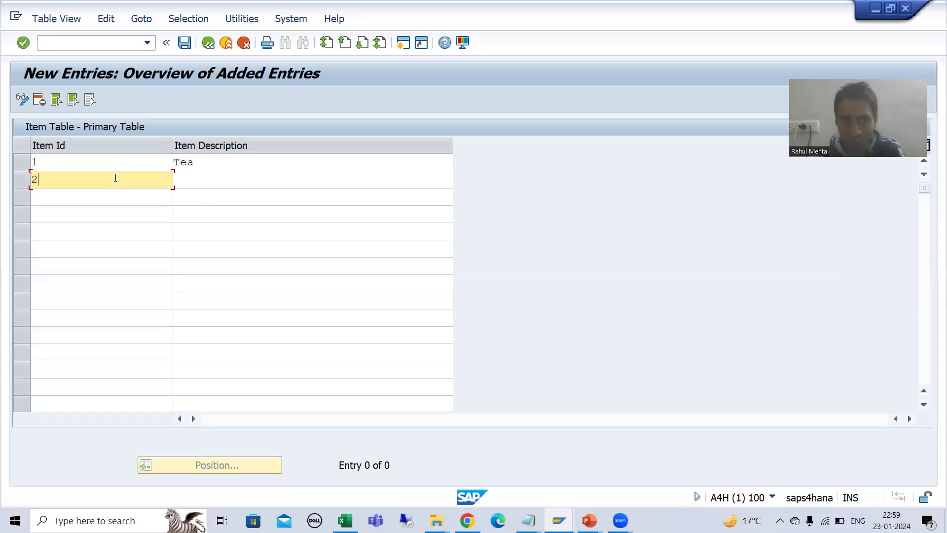
key(Tab)
text(Coffee)
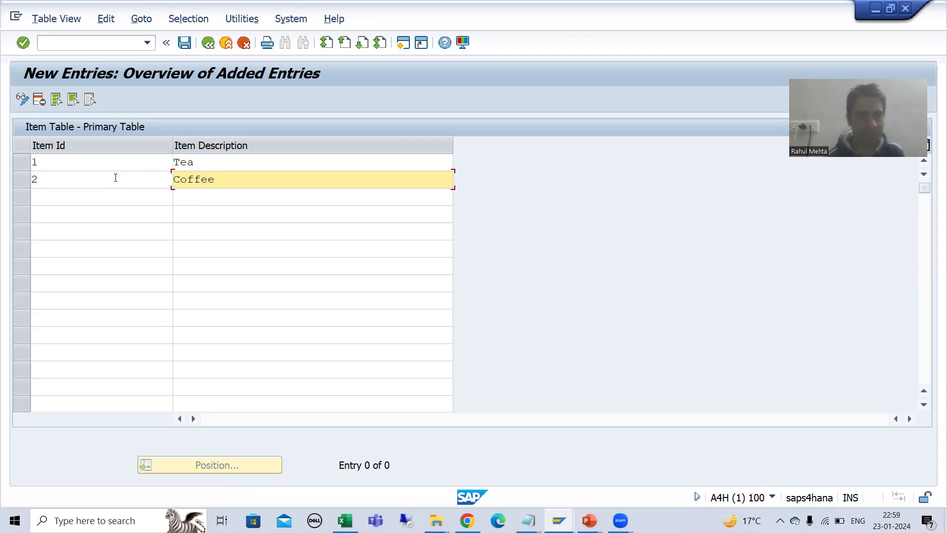
click(79, 197)
text(3)
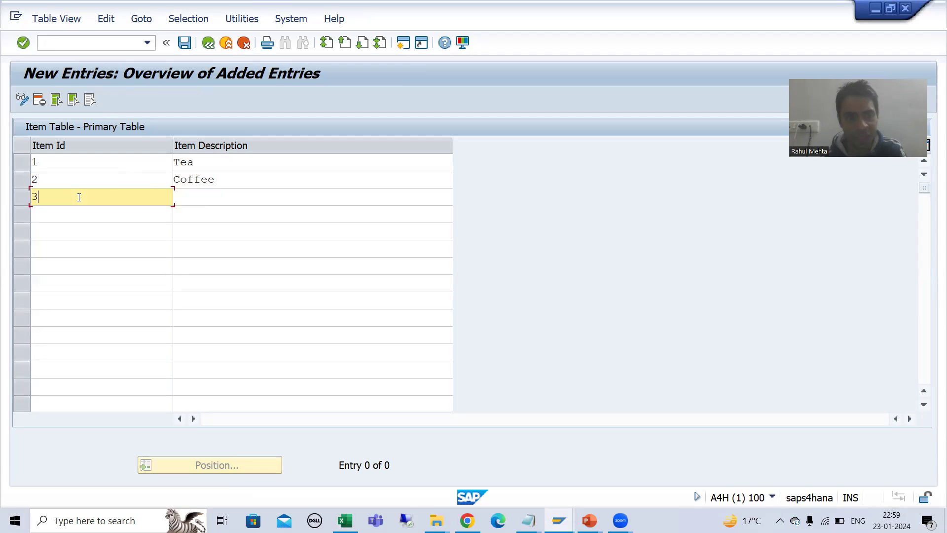
key(Tab)
text(Milk)
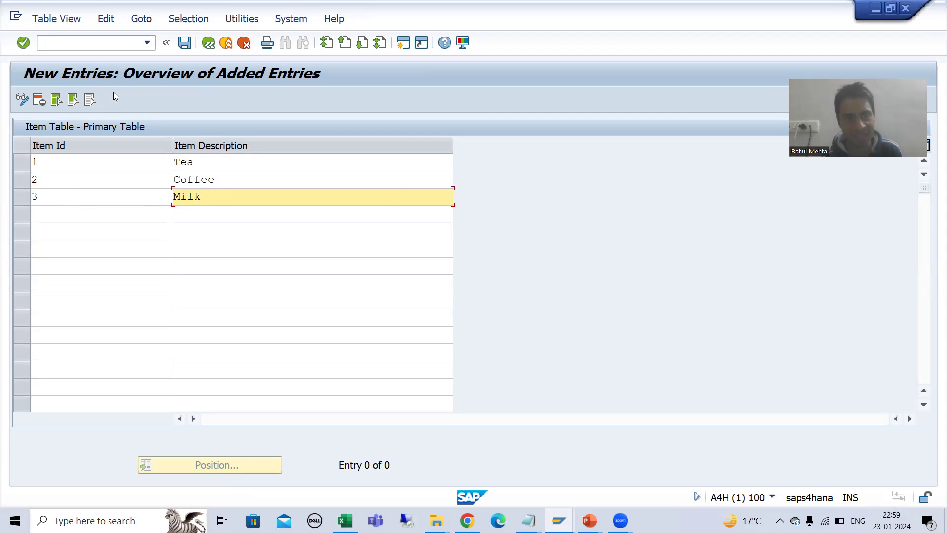
key(Return)
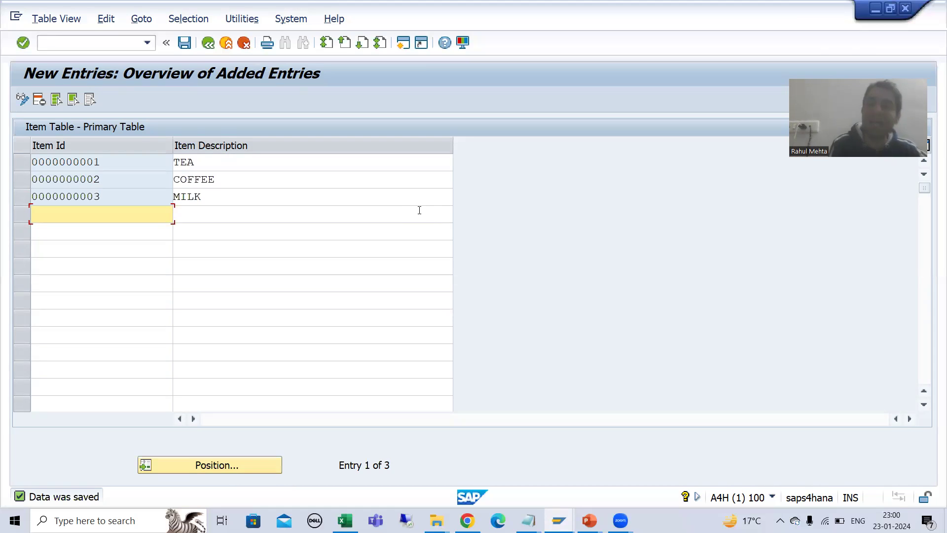
Review the Concept of Text Tables slide in PowerPoint and return to the saved item entries in SAP.
click(590, 520)
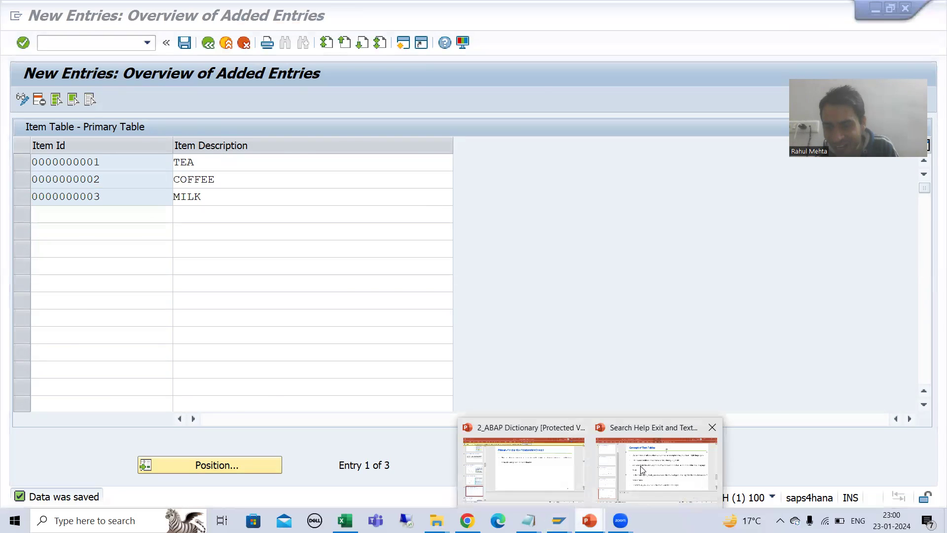
click(641, 481)
click(486, 379)
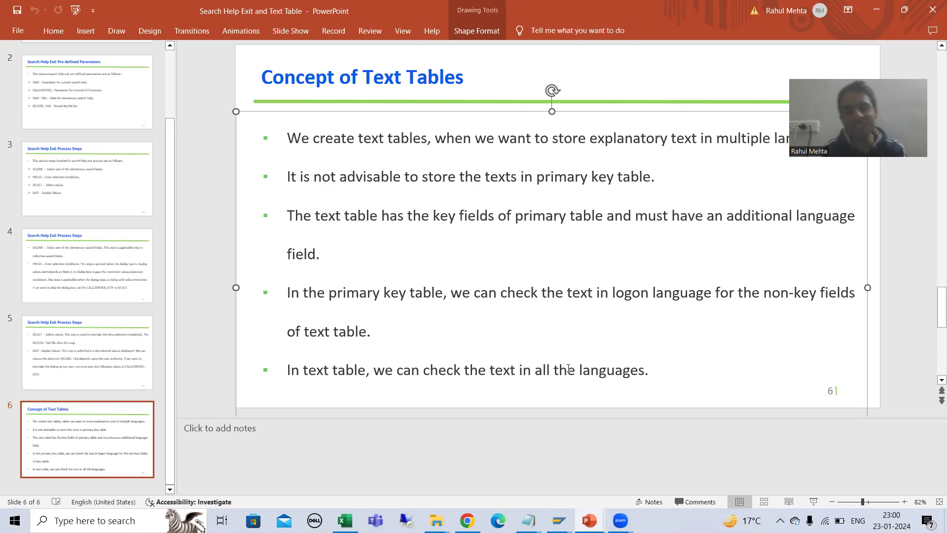
key(alt+Tab)
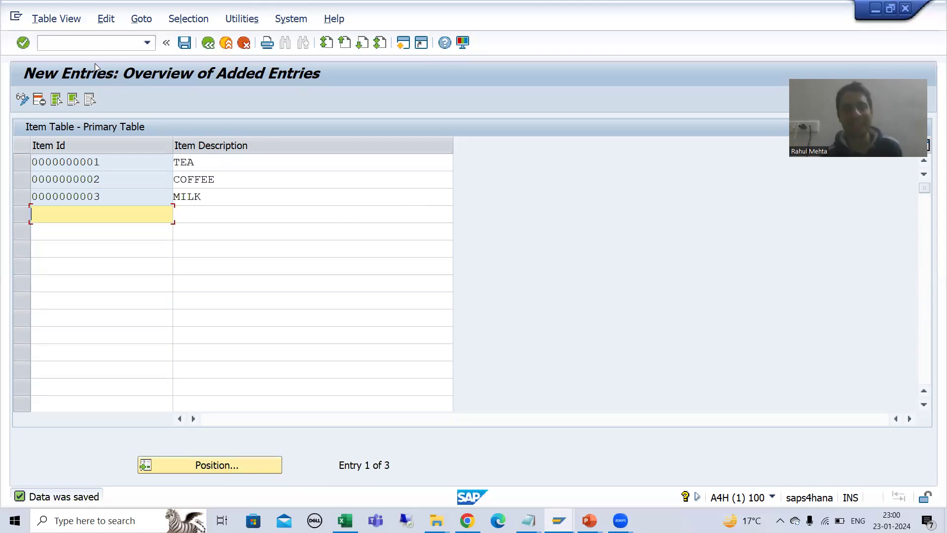
Start transaction SM30 in a new session and try to open text table ZTITEMT for editing.
click(85, 43)
text(/o)
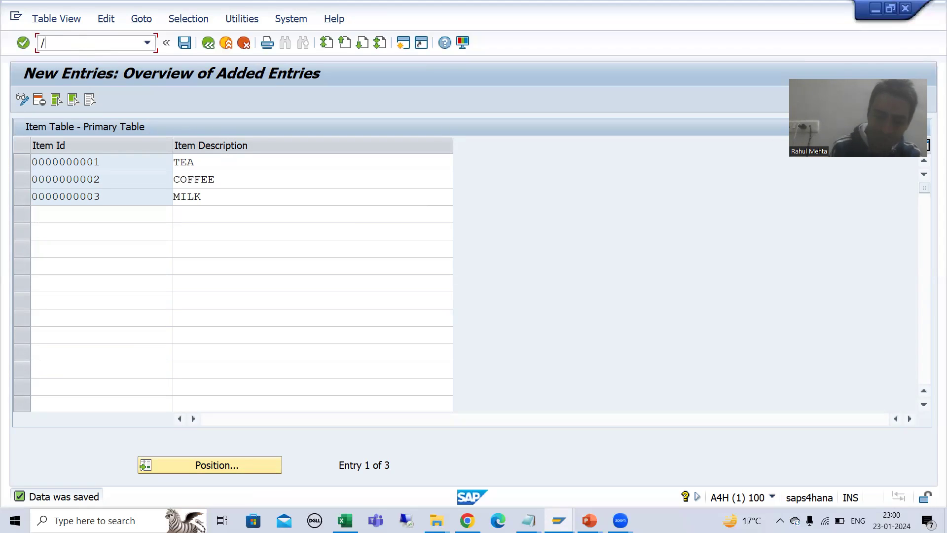
text(sm30)
key(Return)
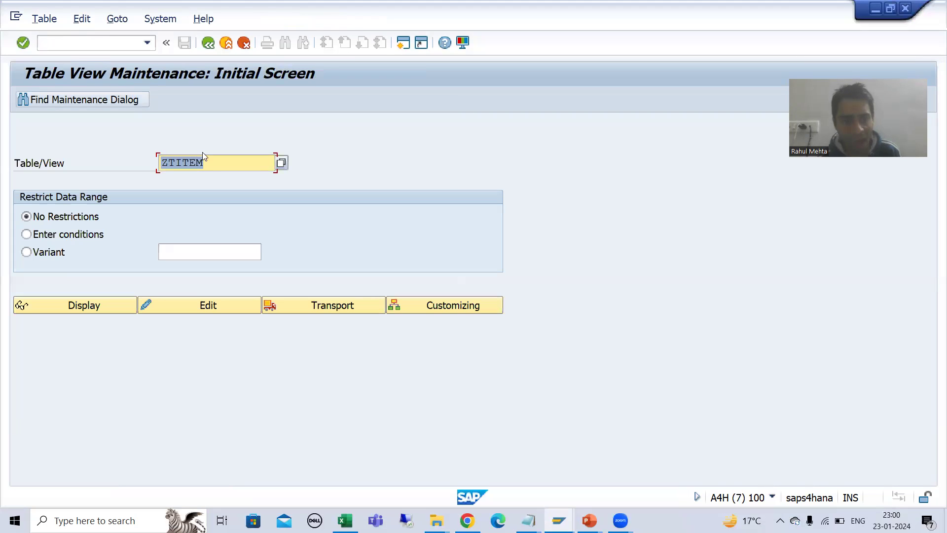
click(211, 160)
text(T)
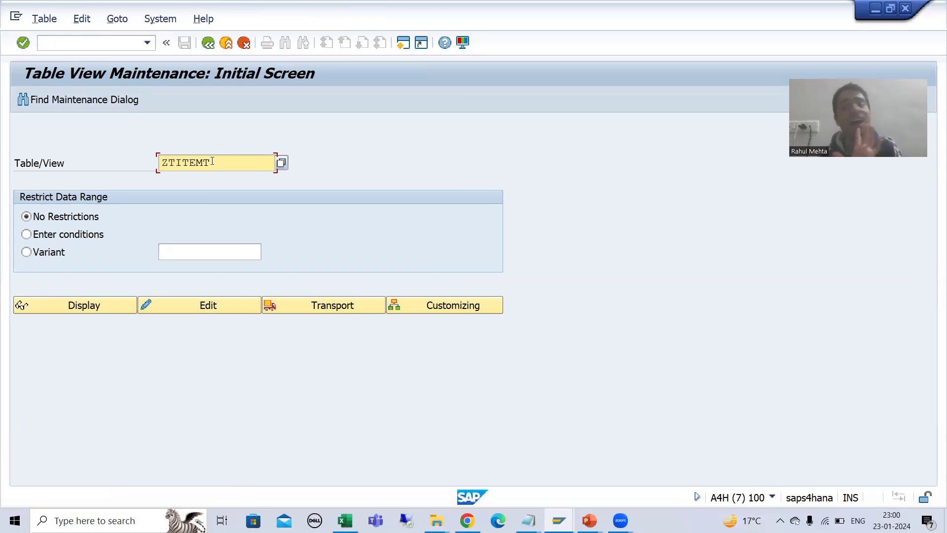
click(205, 306)
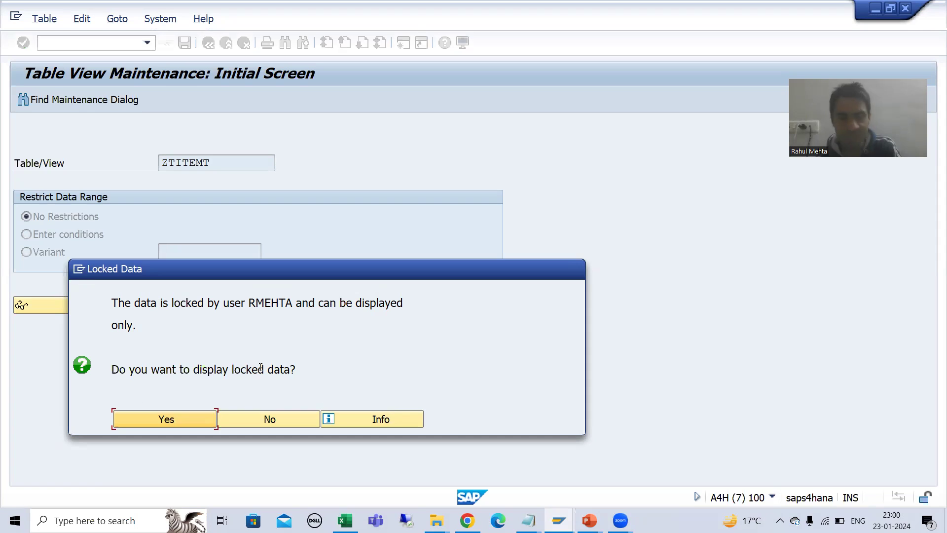
Return to the item entries session and close leftover ABAP Dictionary sessions and the MARA display session.
key(alt+Tab)
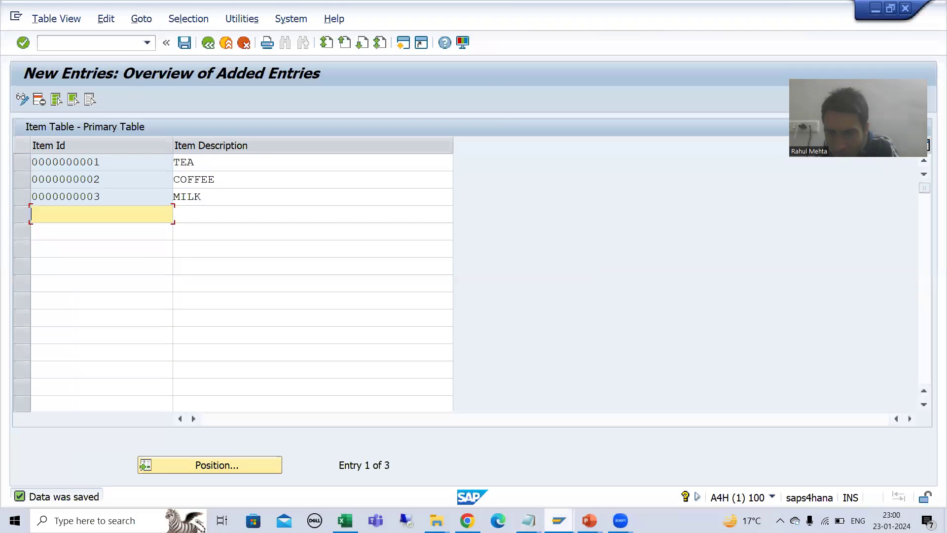
click(559, 521)
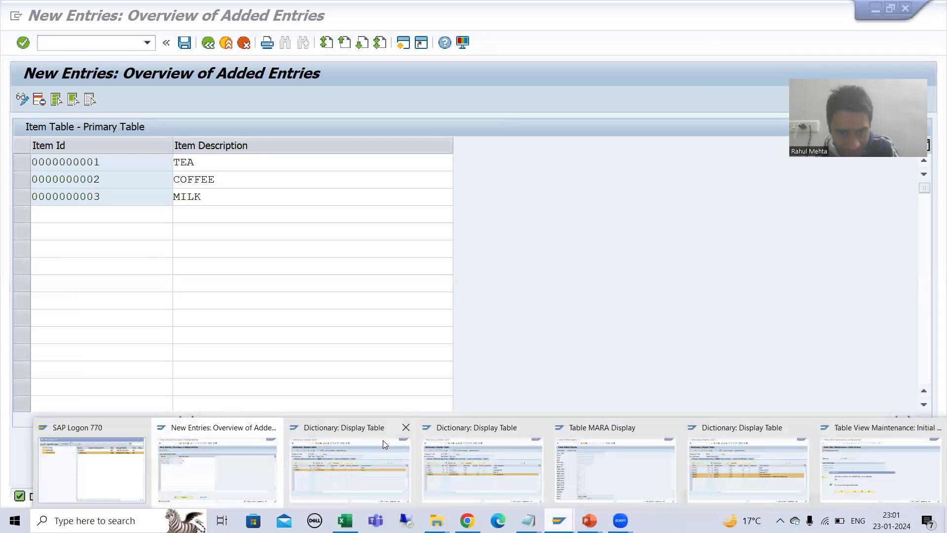
click(406, 426)
click(538, 427)
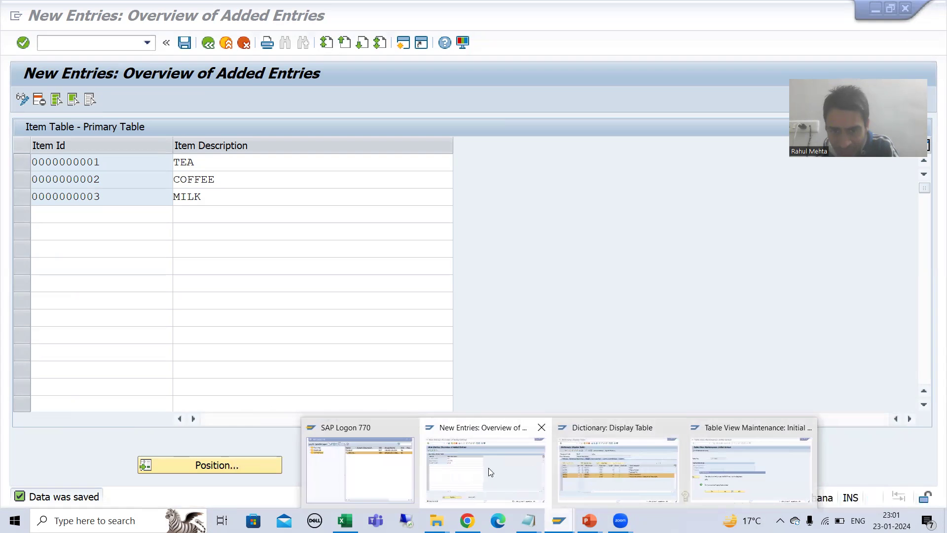
Decline displaying the locked data, then open text table ZTITEMT for editing and check the languages of its entries.
click(490, 472)
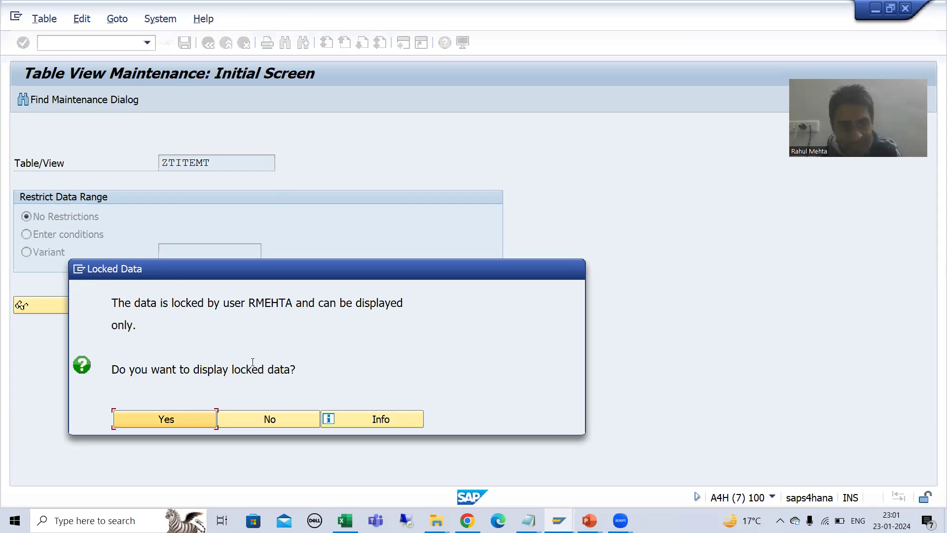
key(alt+Tab)
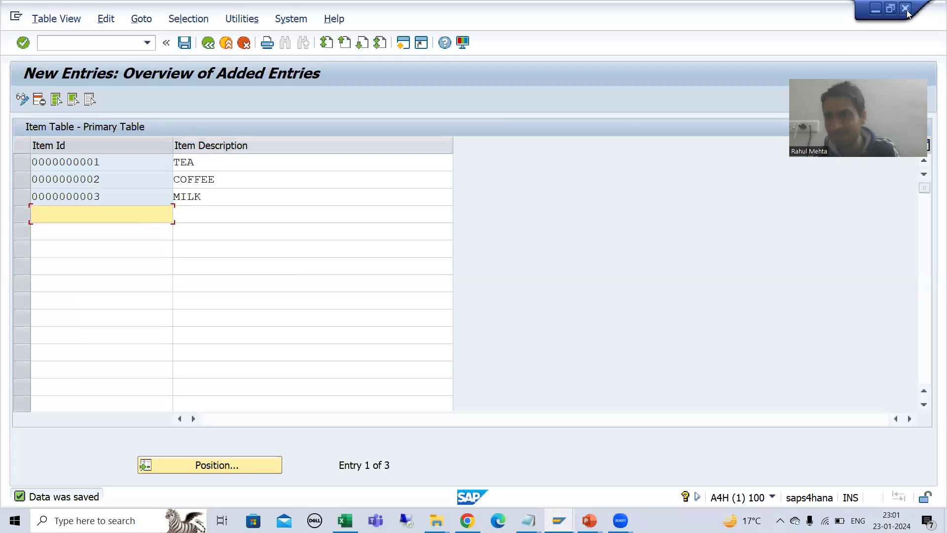
key(alt+Tab)
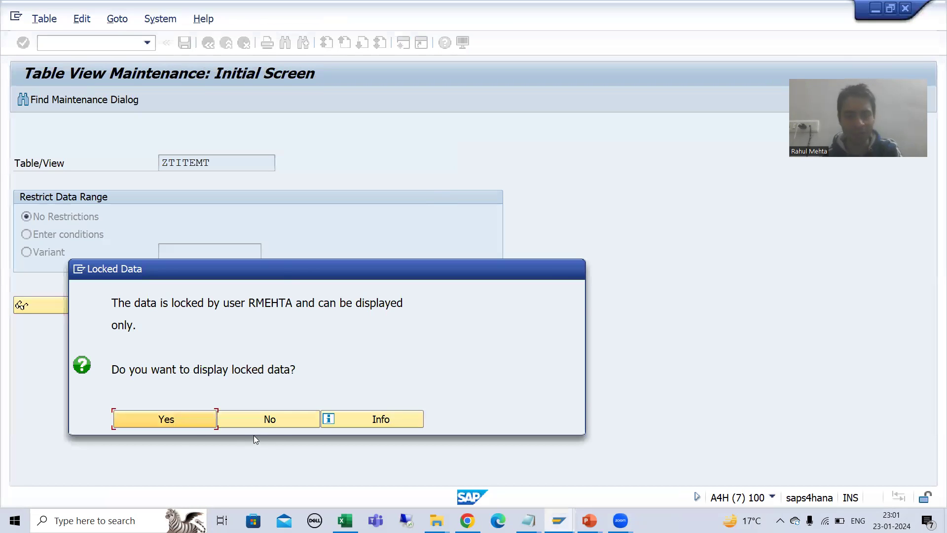
click(259, 420)
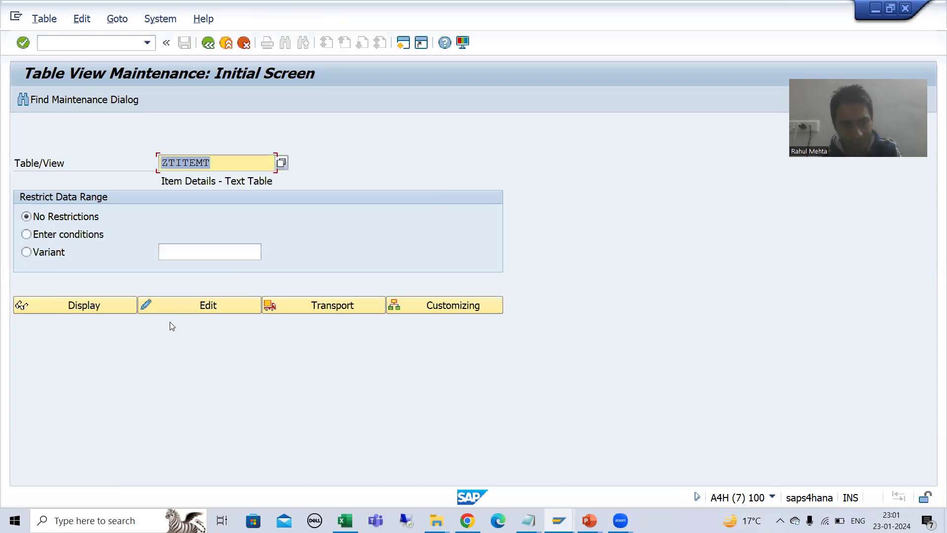
click(174, 309)
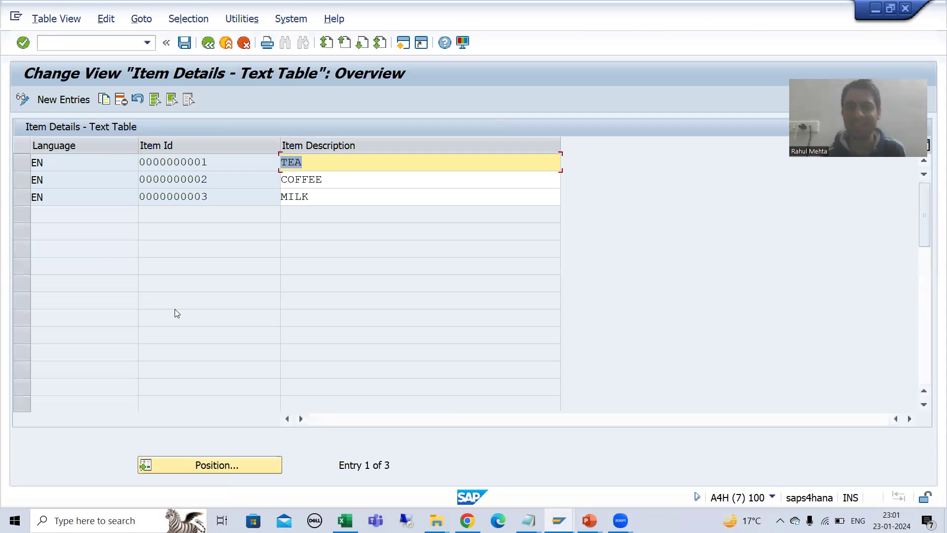
click(61, 162)
click(58, 179)
click(56, 198)
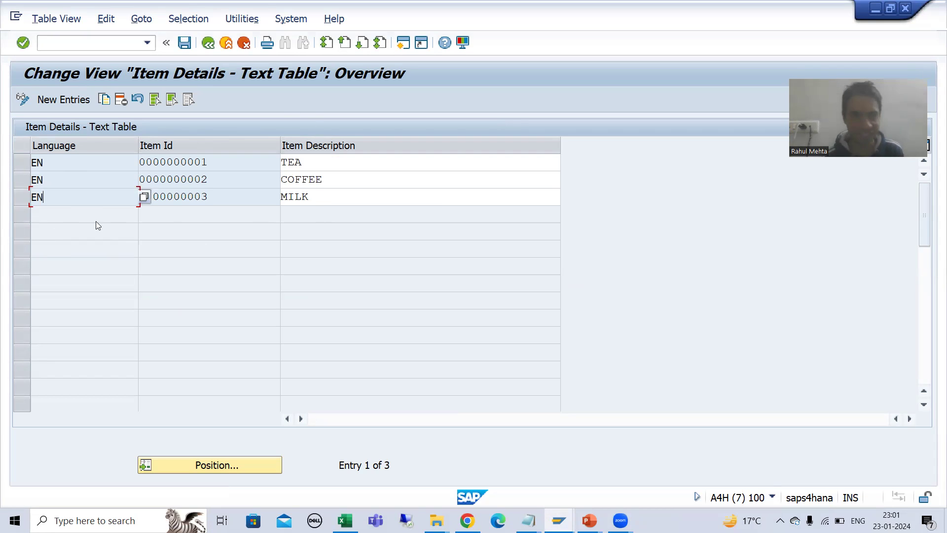
Start new entries in the text table and choose German (DE) as the first row's language.
click(63, 100)
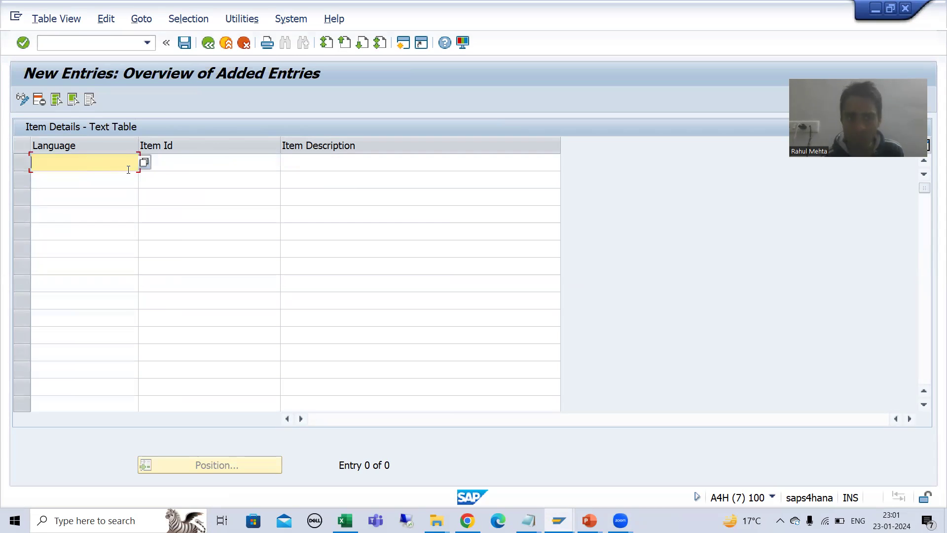
click(144, 163)
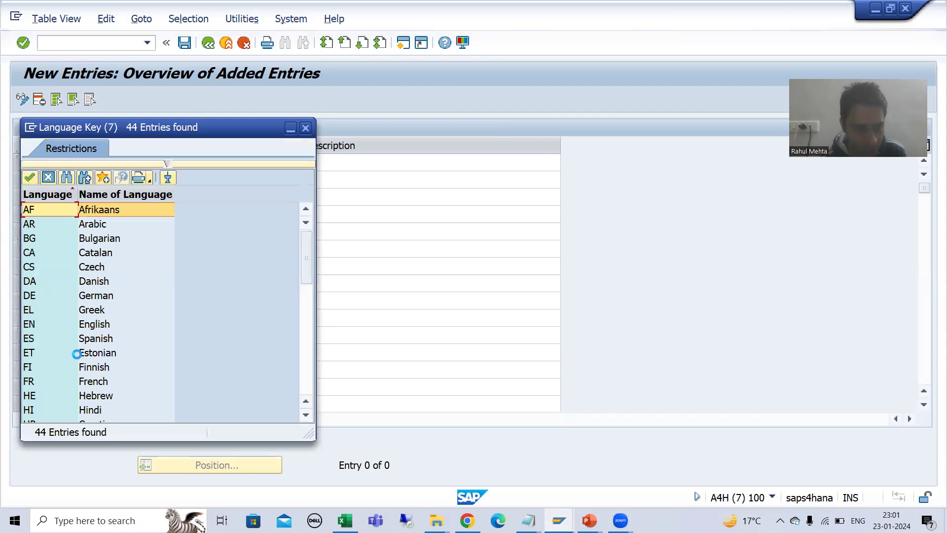
click(40, 296)
click(40, 296)
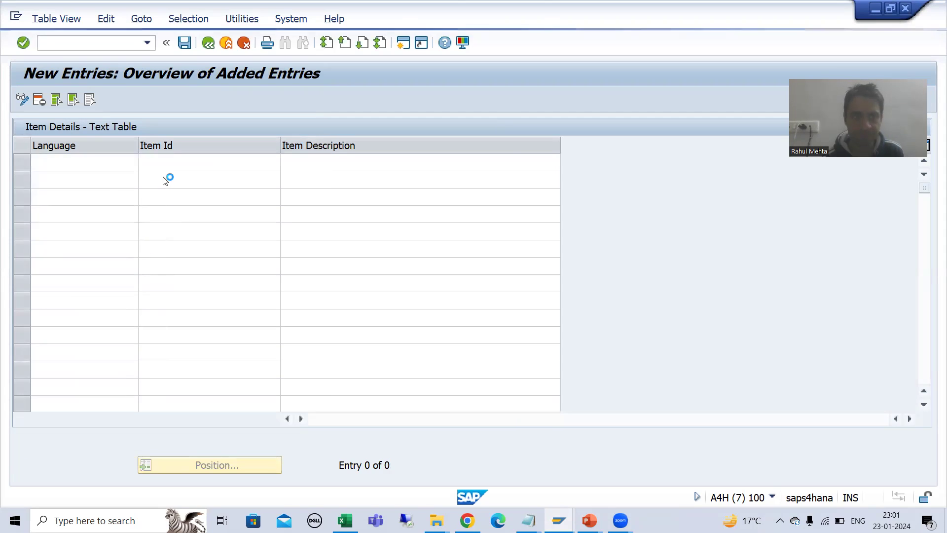
Check the allowed item IDs and try to enter item ID 4 for the German row.
click(164, 160)
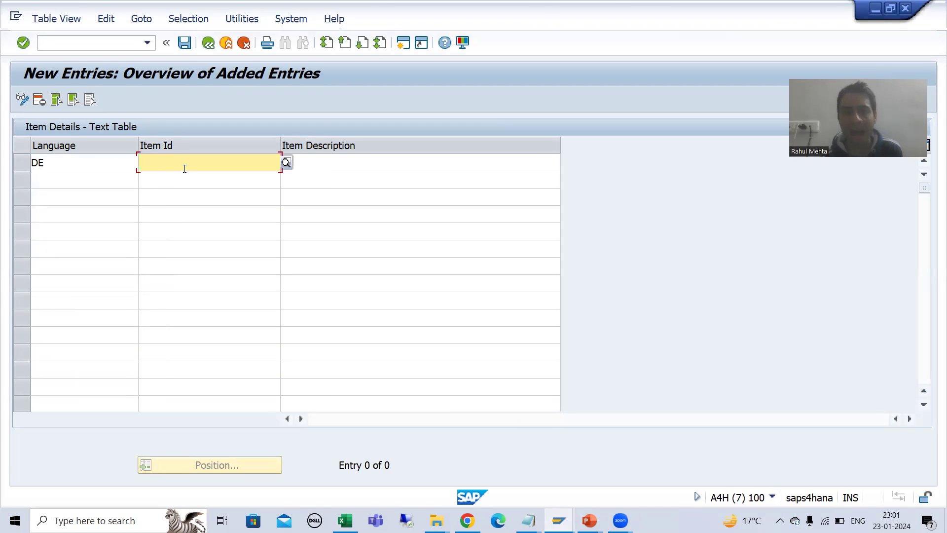
click(287, 162)
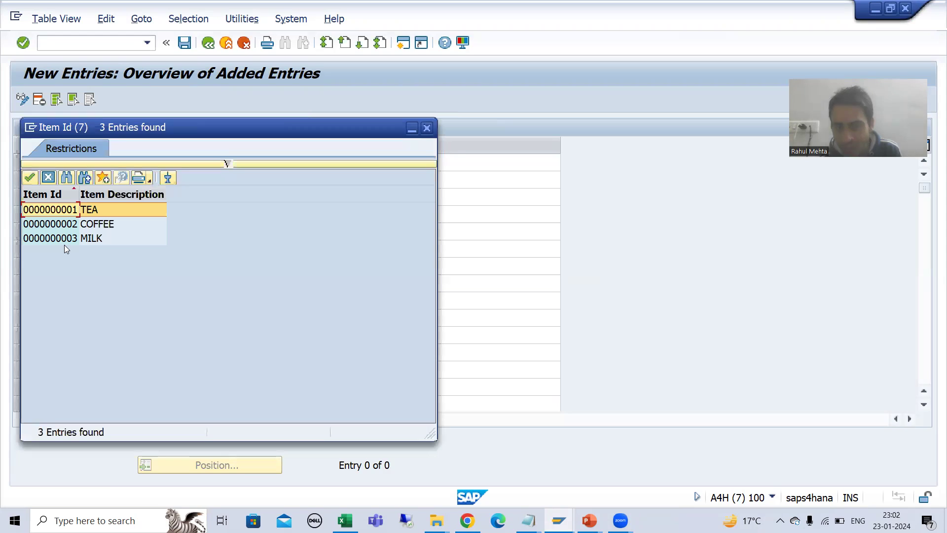
click(427, 128)
click(211, 161)
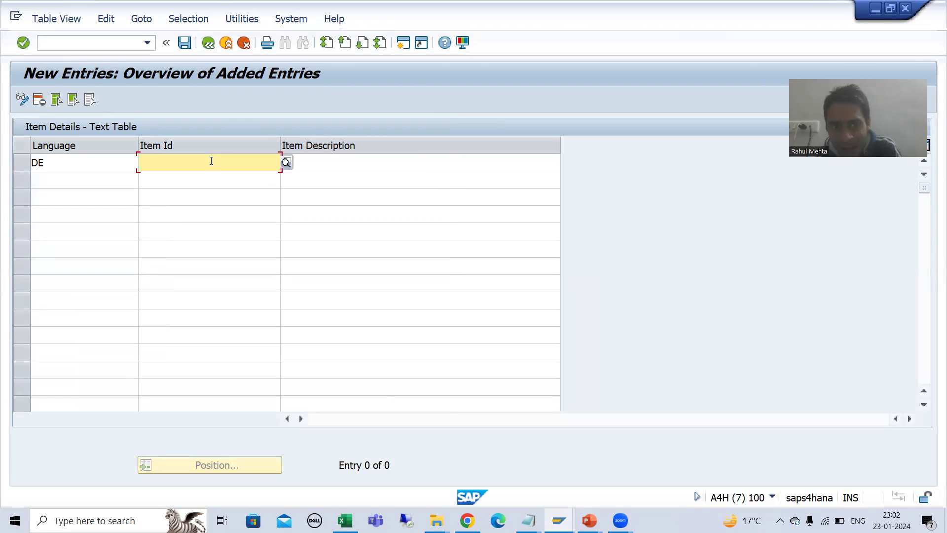
text(4)
key(Return)
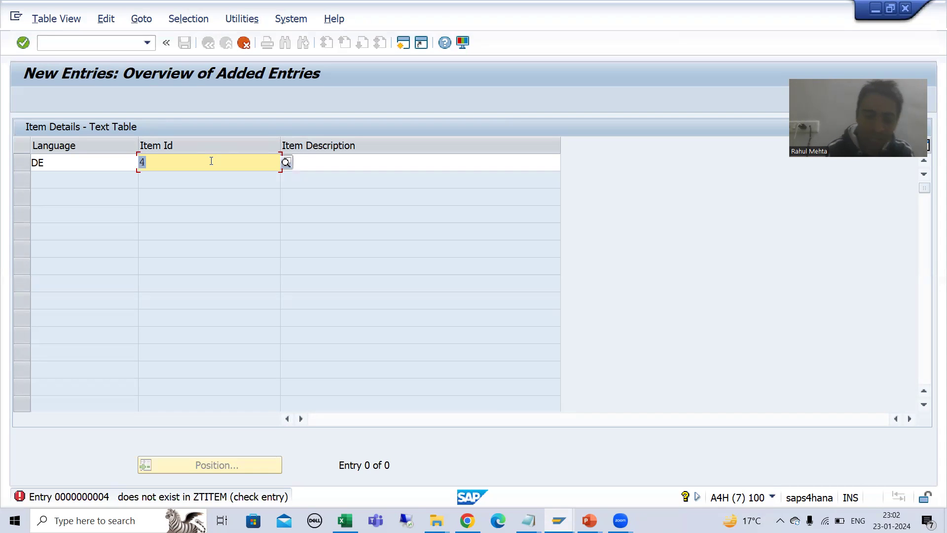
Set the German row's item ID to 1 and copy its description TEE from the Excel sheet.
key(BackSpace)
text(1)
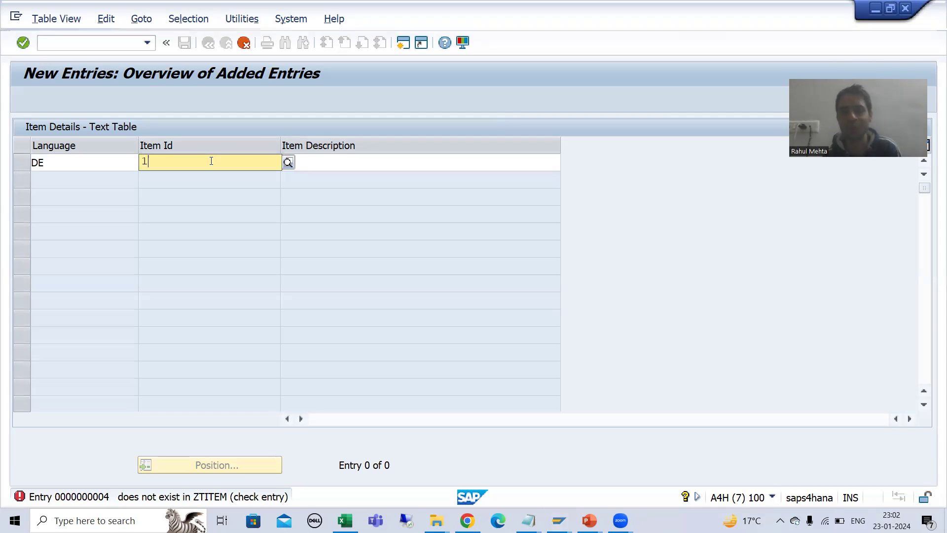
click(312, 160)
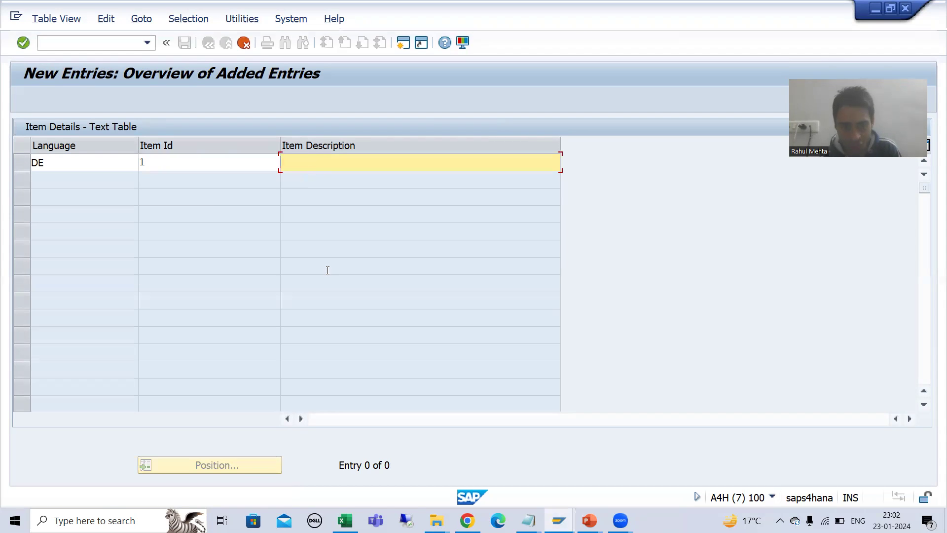
click(345, 520)
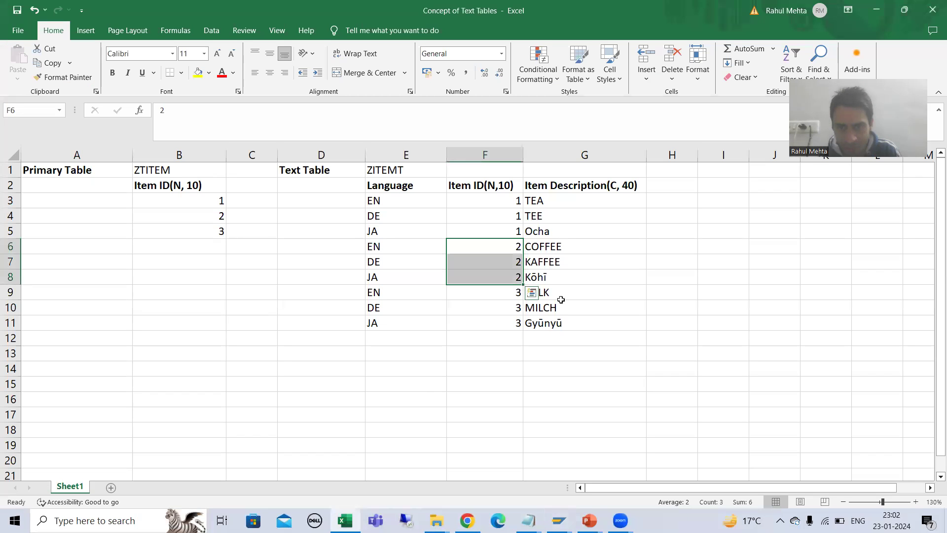
click(545, 228)
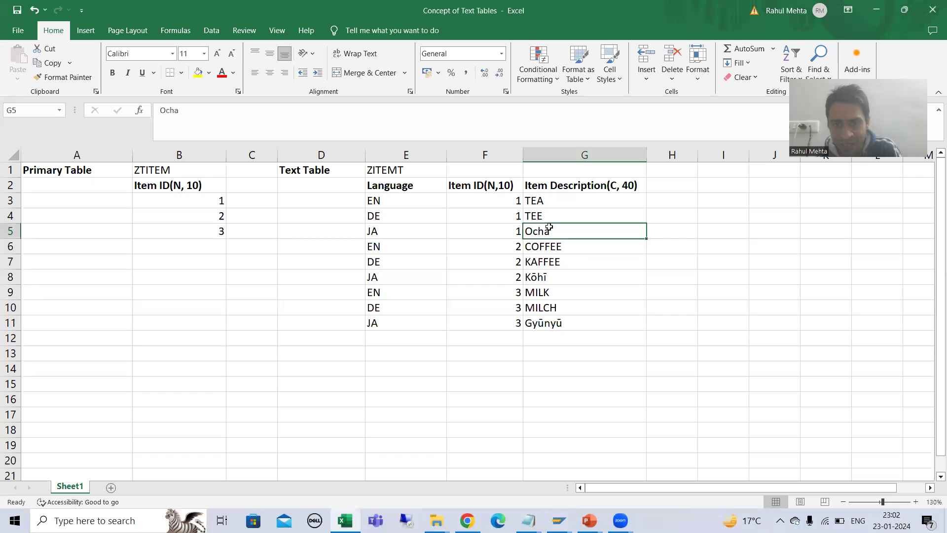
double_click(551, 219)
drag(540, 216, 516, 216)
key(ctrl+c)
key(alt+Tab)
key(ctrl+v)
key(Return)
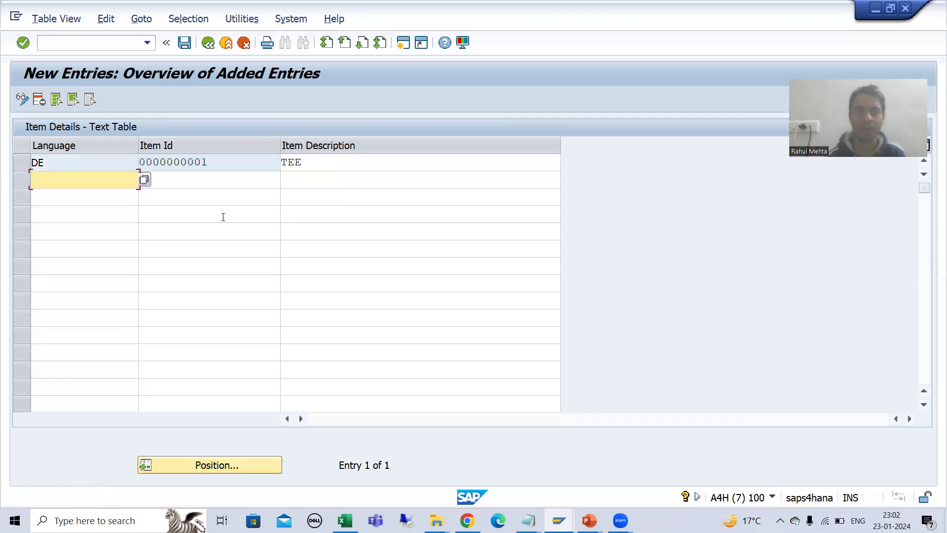
Begin a second text table row with language DE and item ID 2.
text(D)
click(121, 195)
click(216, 178)
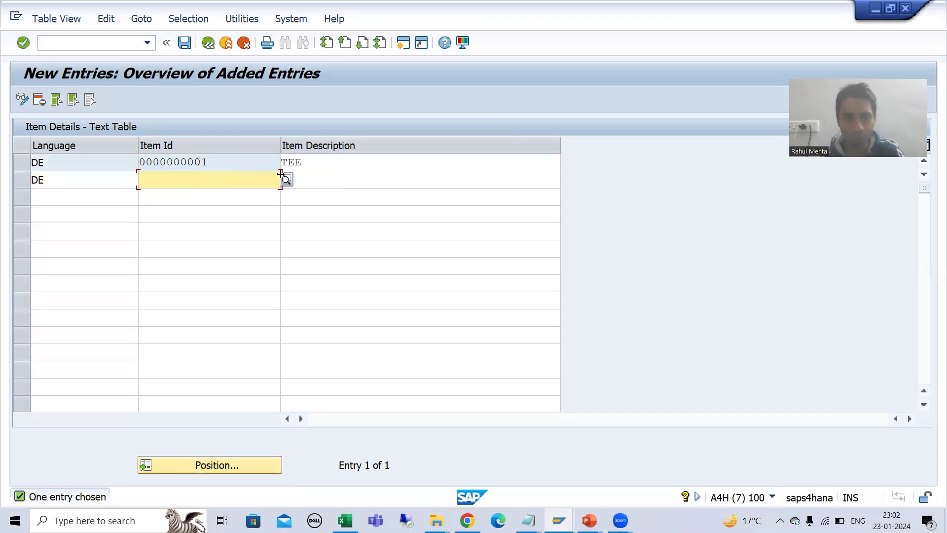
click(286, 178)
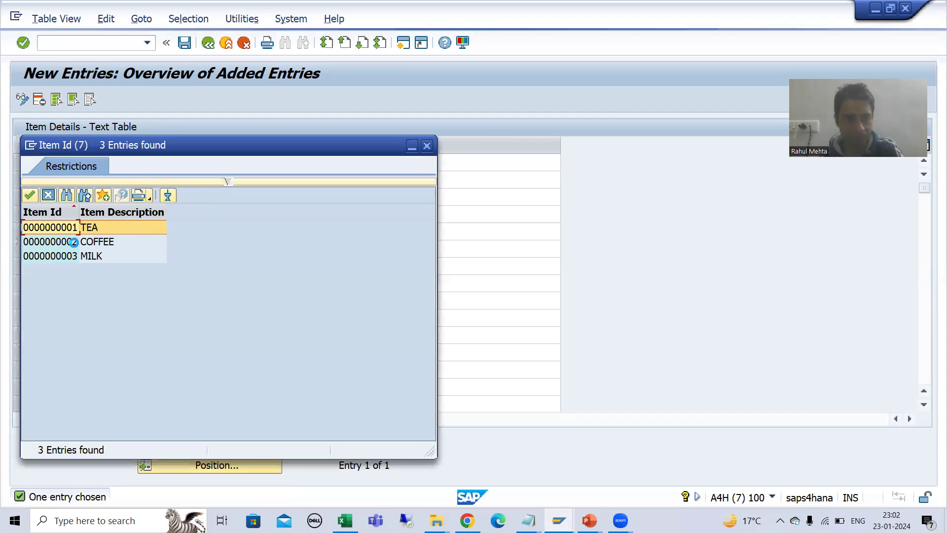
double_click(74, 242)
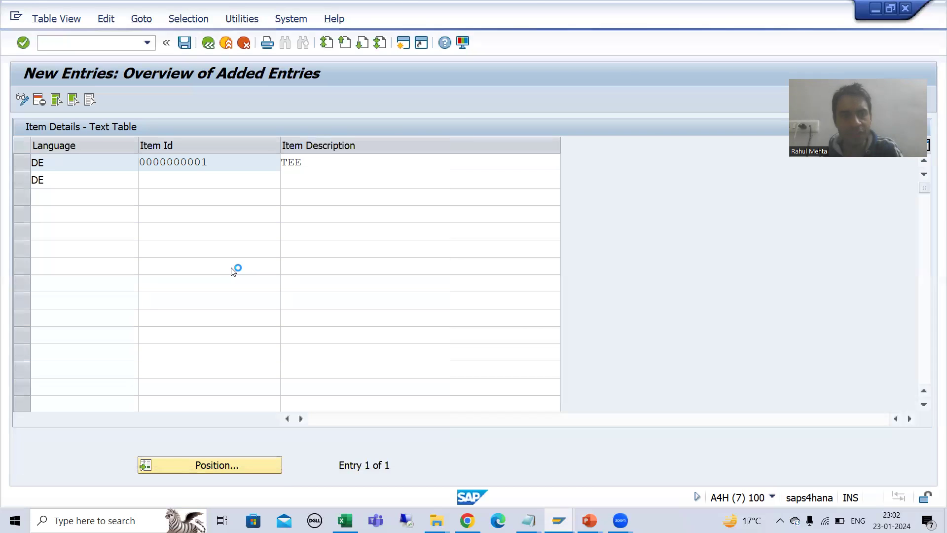
Copy the description KAFFEE from the Excel sheet into the German row for item 2.
key(alt+Tab)
double_click(563, 262)
drag(563, 262, 514, 259)
key(ctrl+c)
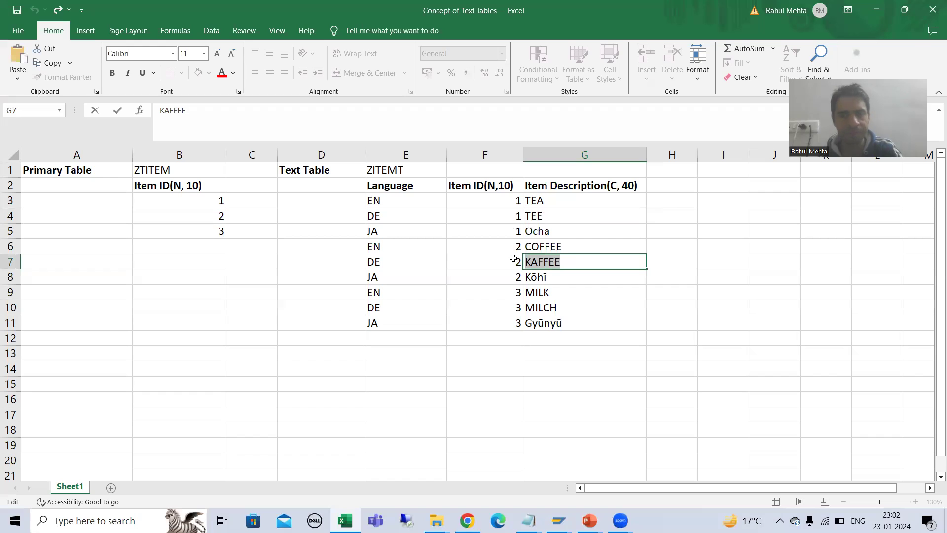
key(alt+Tab)
click(307, 179)
key(ctrl+v)
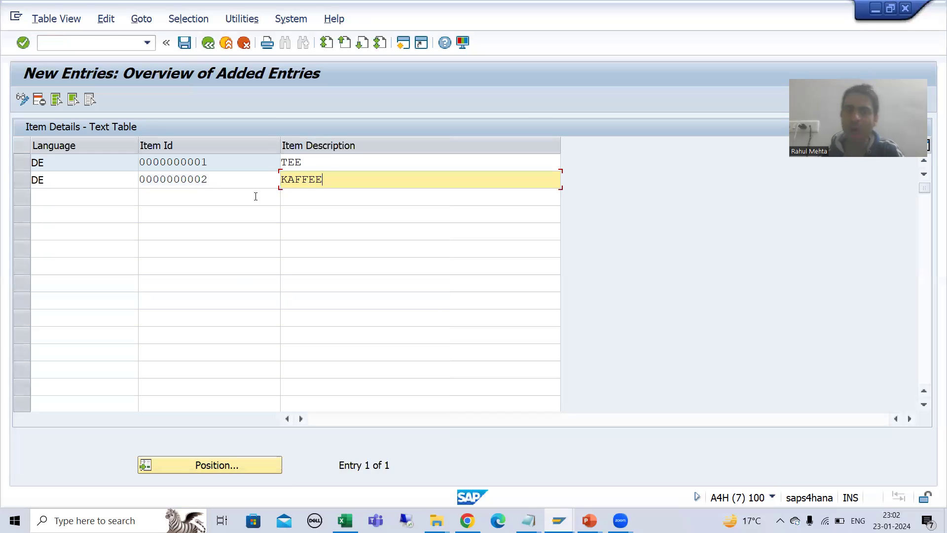
Begin a third text table row with language DE and item ID 3.
click(69, 196)
text(DE)
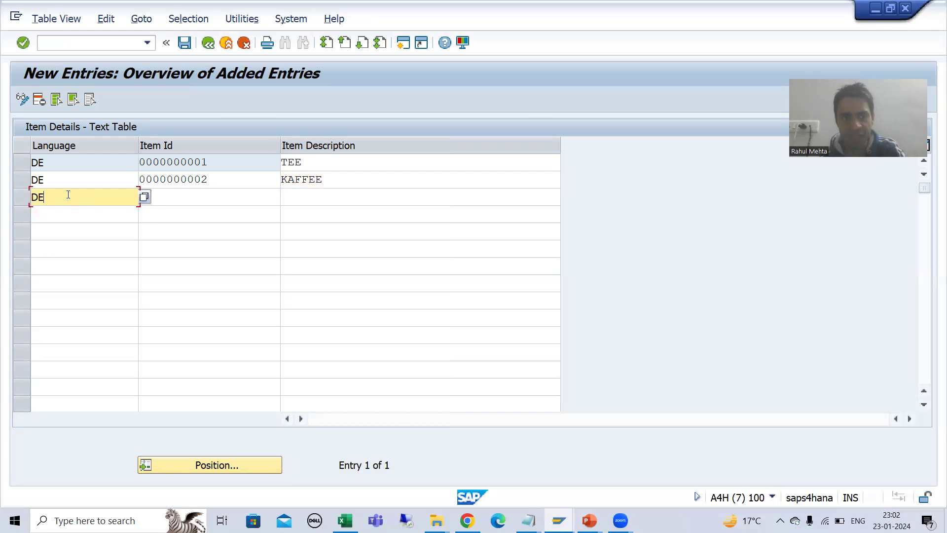
click(182, 198)
key(Return)
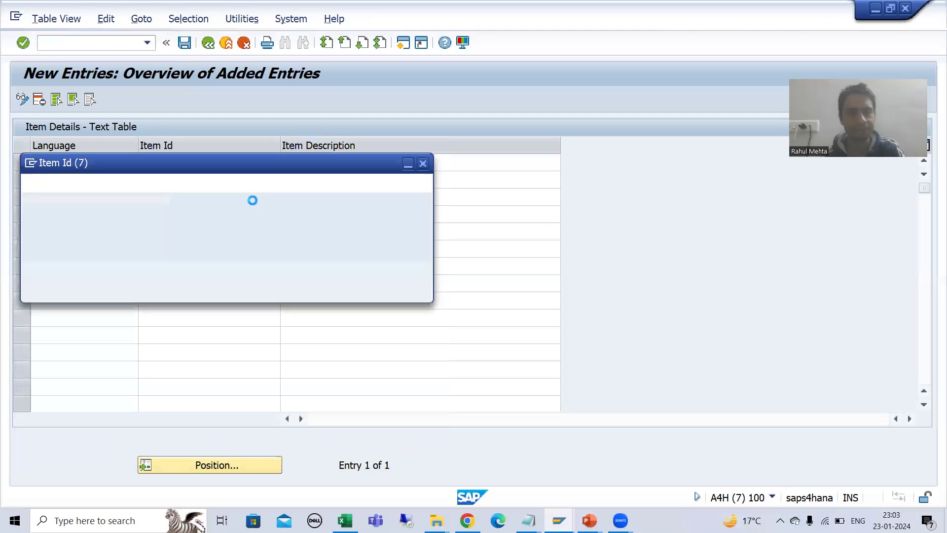
click(69, 273)
double_click(70, 274)
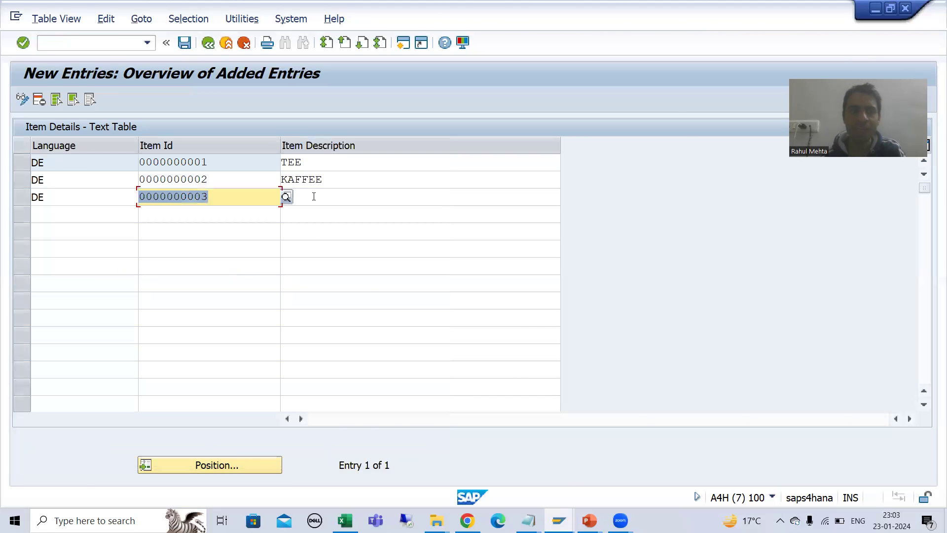
Copy MILCH from the Excel sheet as item 3's German description, save the entries and return to the table overview.
key(alt+Tab)
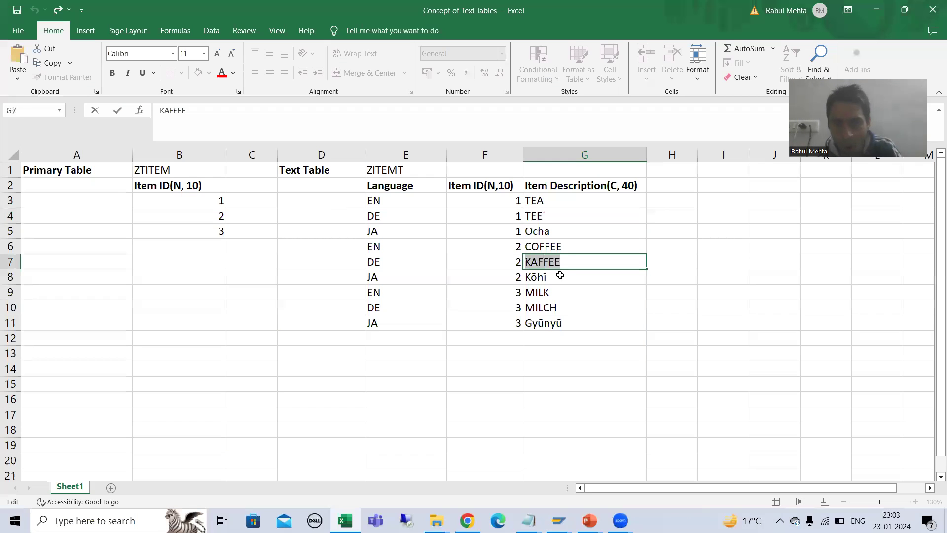
double_click(565, 308)
drag(564, 307, 524, 304)
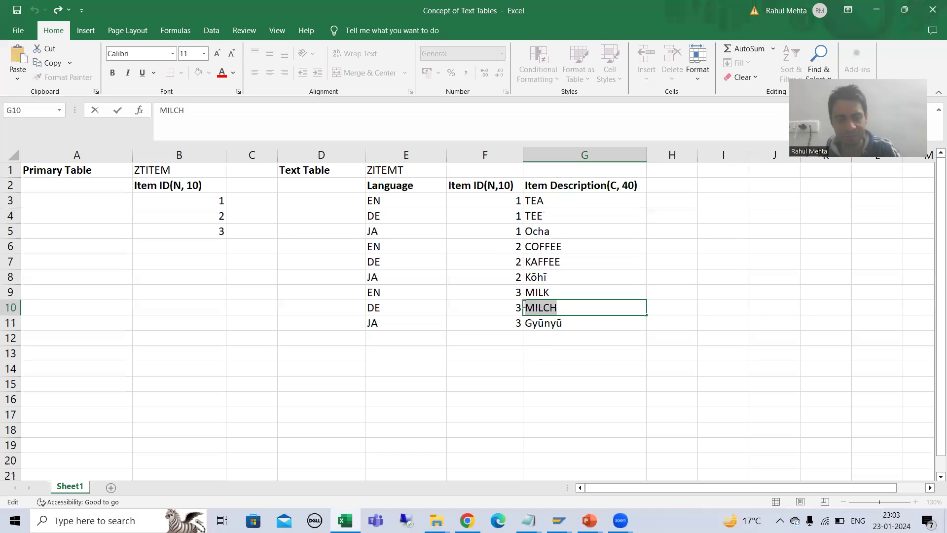
key(ctrl+c)
key(alt+Tab)
click(314, 195)
key(ctrl+v)
key(ctrl+s)
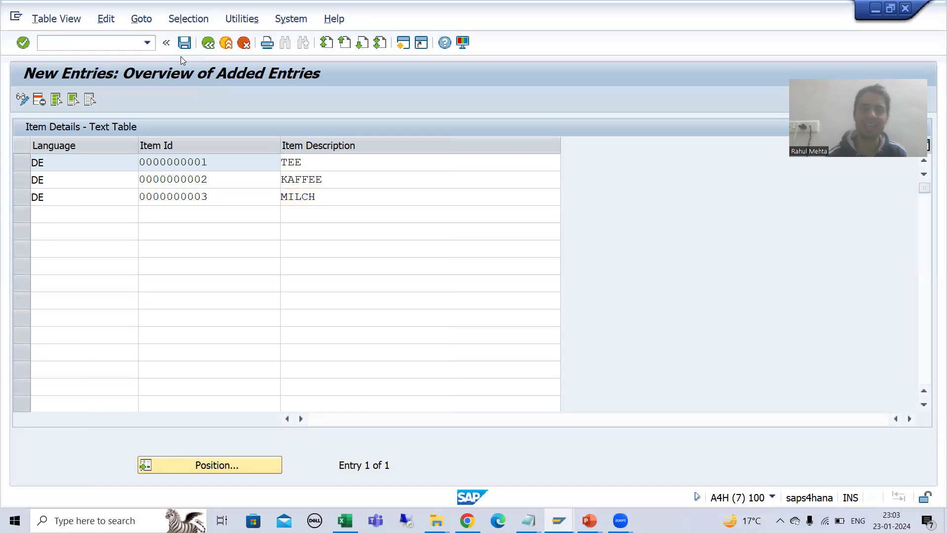
key(F3)
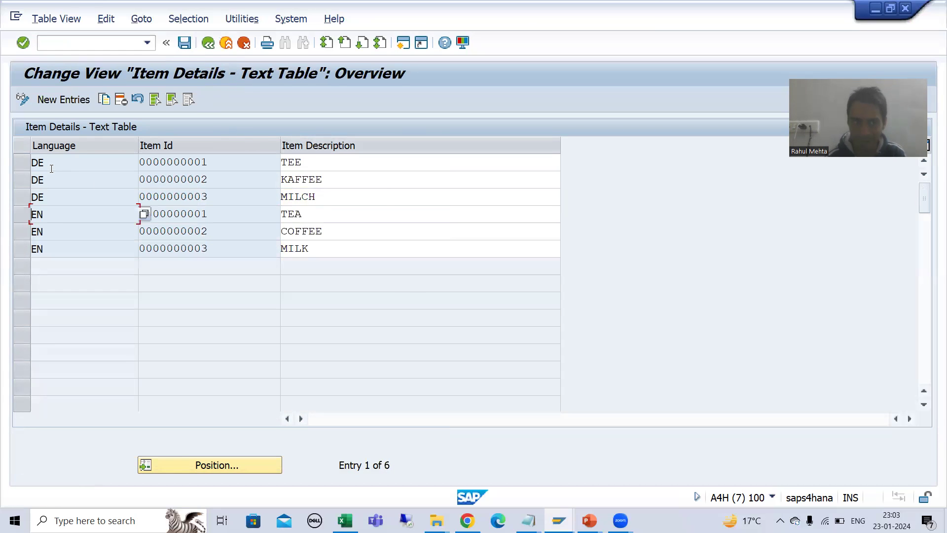
click(58, 249)
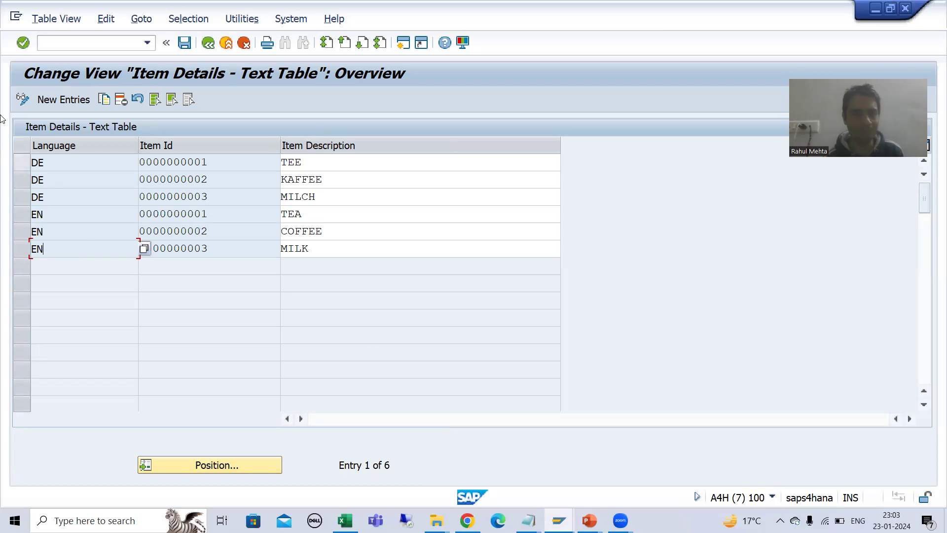
Go to transaction SE11 and display the definition of database table ZTITEM.
click(54, 47)
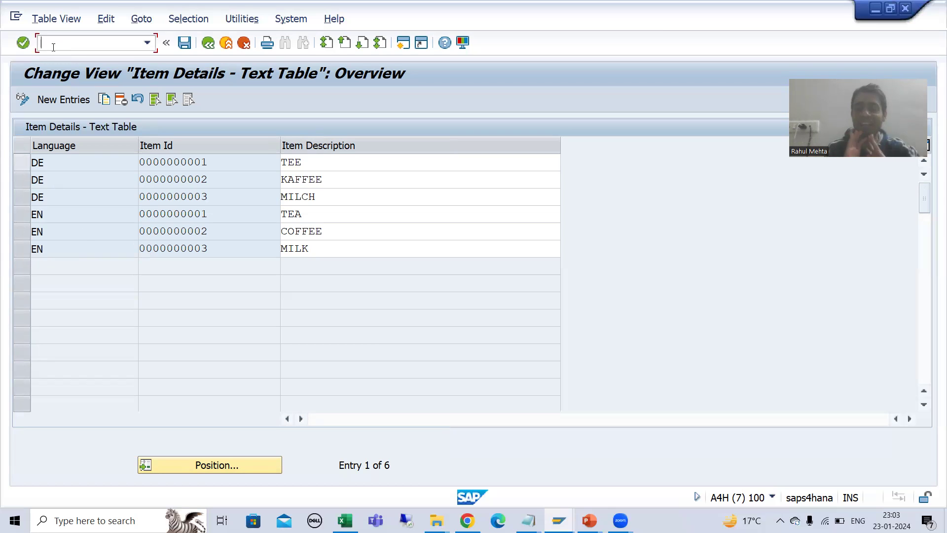
text(/nse11)
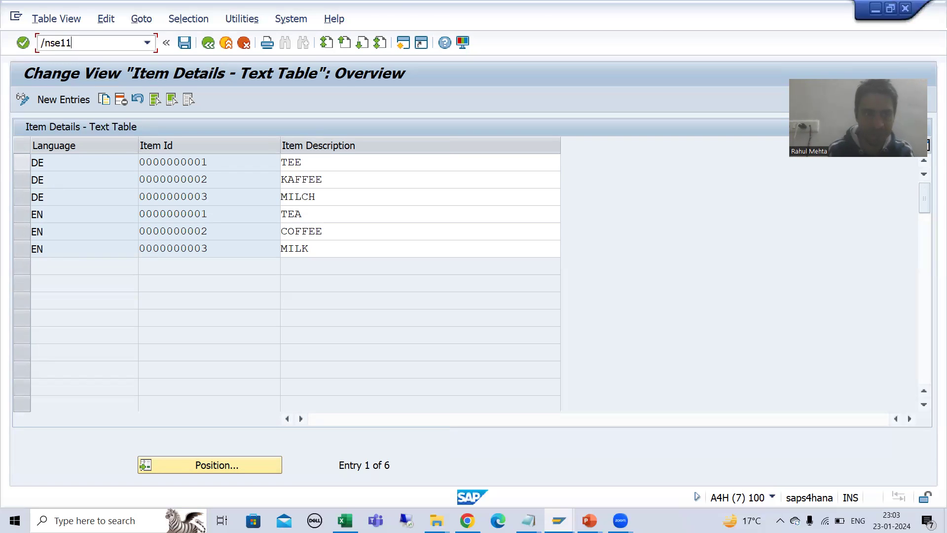
key(Return)
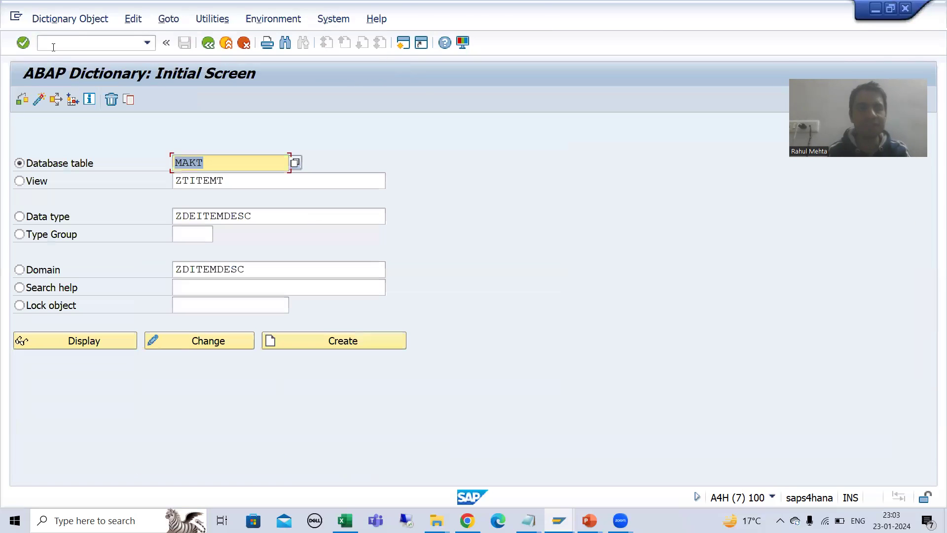
key(BackSpace)
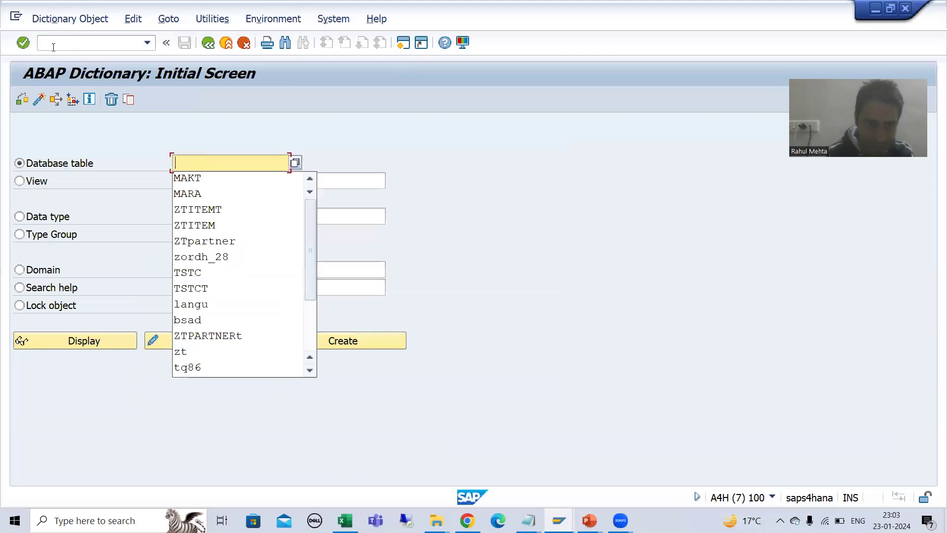
key(Down)
key(Down)
key(Down)
key(Down)
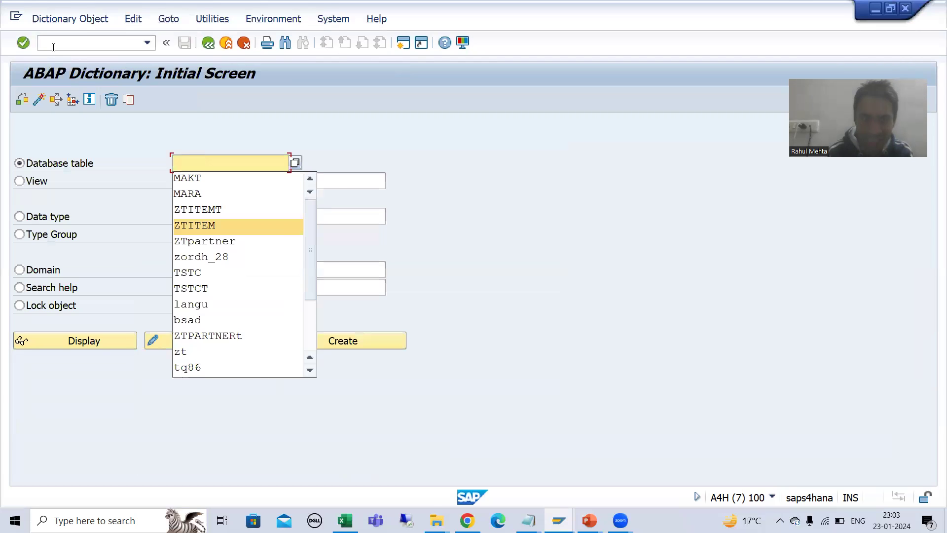
key(Return)
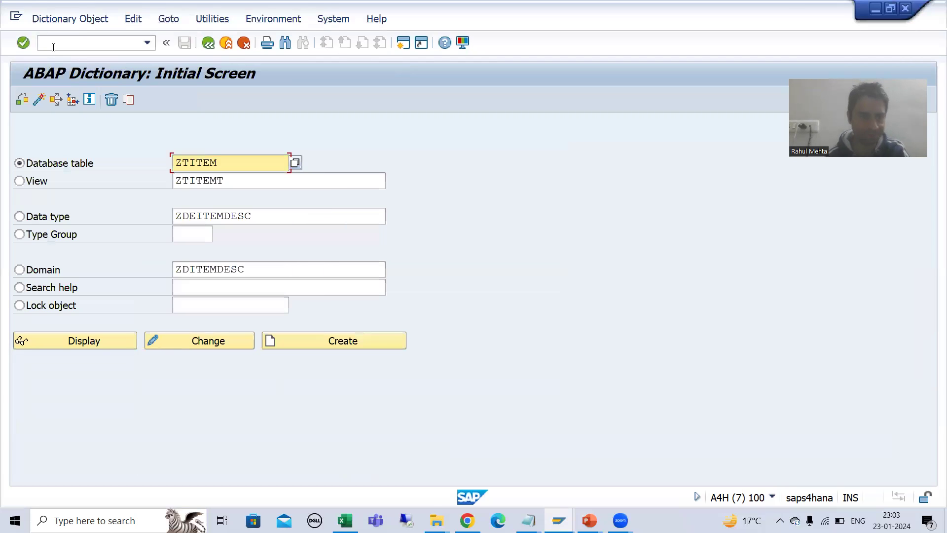
click(66, 333)
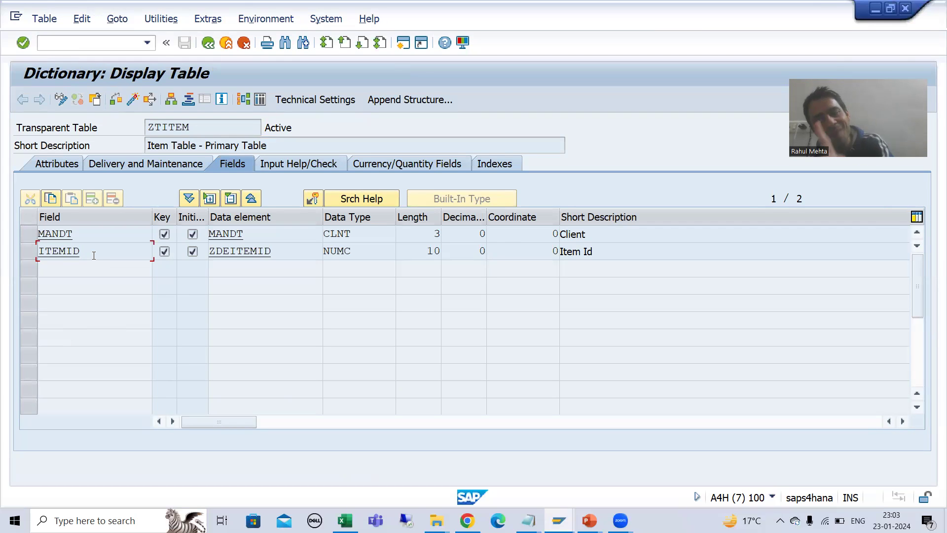
Display all entries of ZTITEM, check the item descriptions shown in the logon language, and return to the table definition.
click(261, 101)
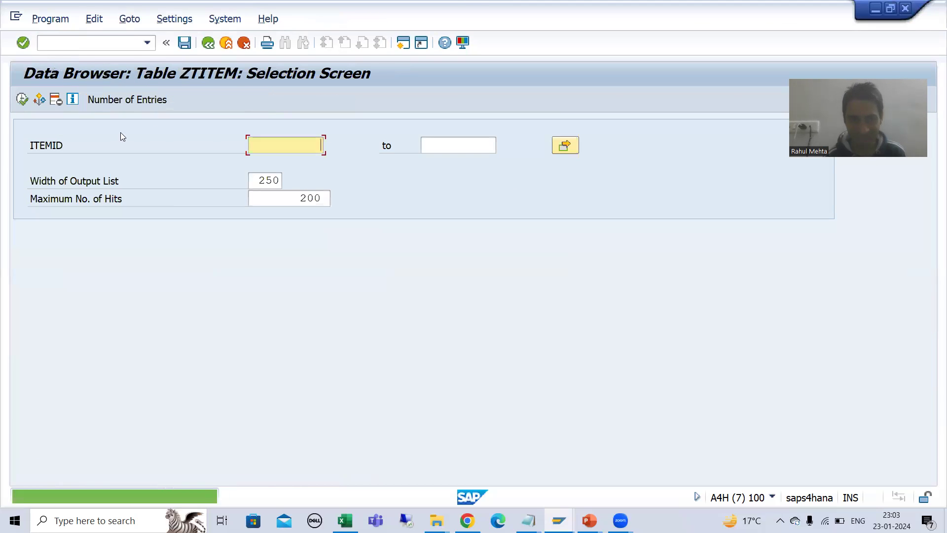
click(22, 100)
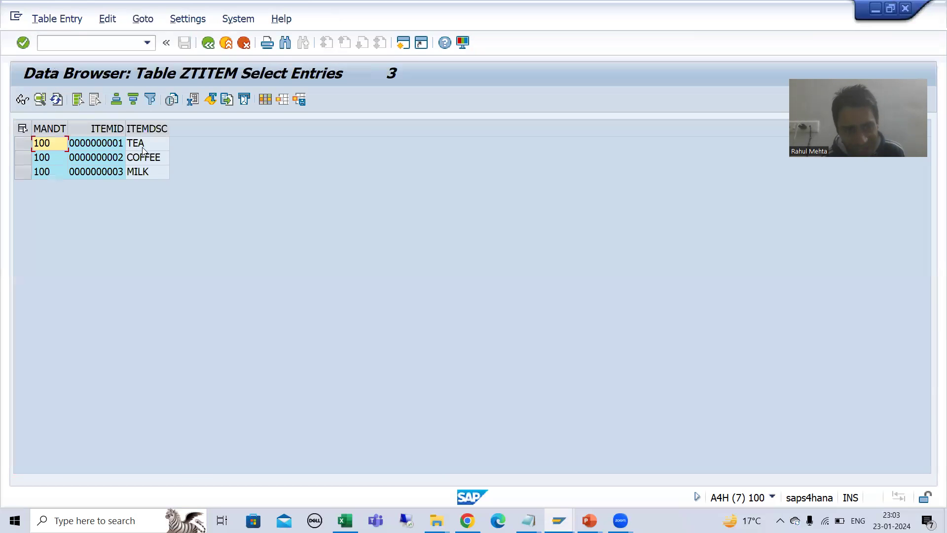
click(143, 148)
click(146, 172)
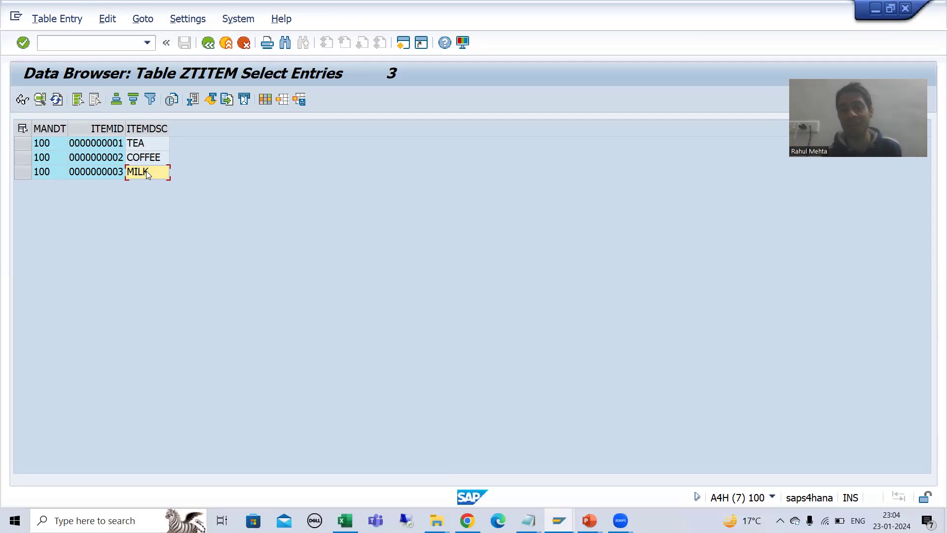
key(F3)
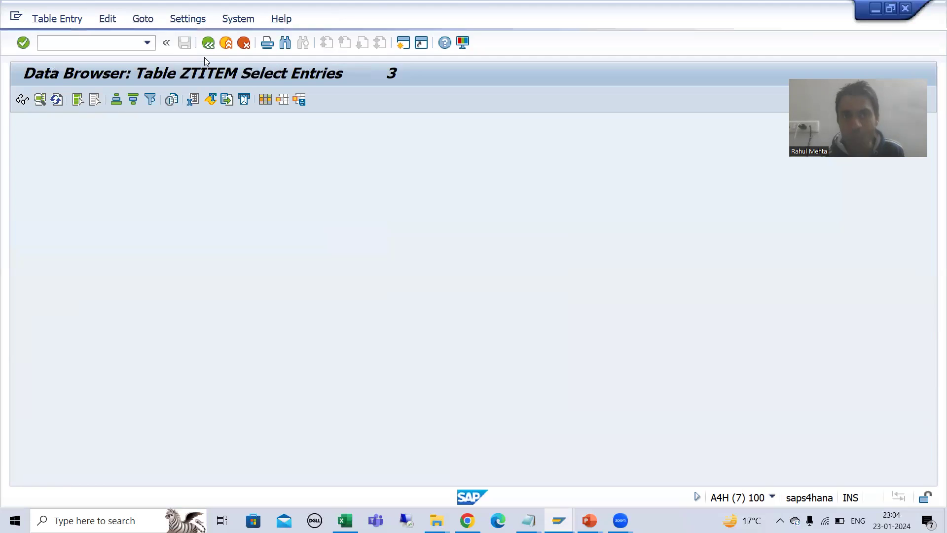
click(208, 43)
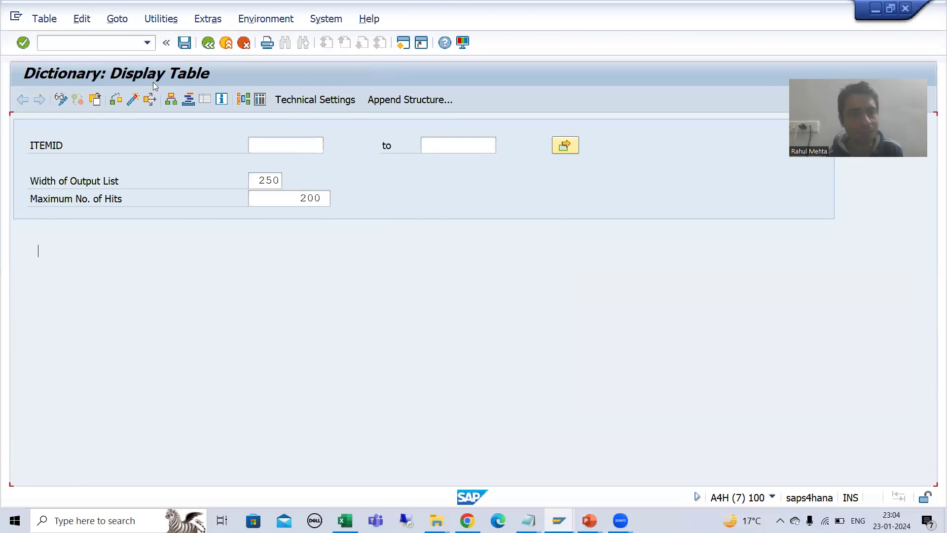
Go to the text table assigned to ZTITEM and display all its entries.
click(117, 18)
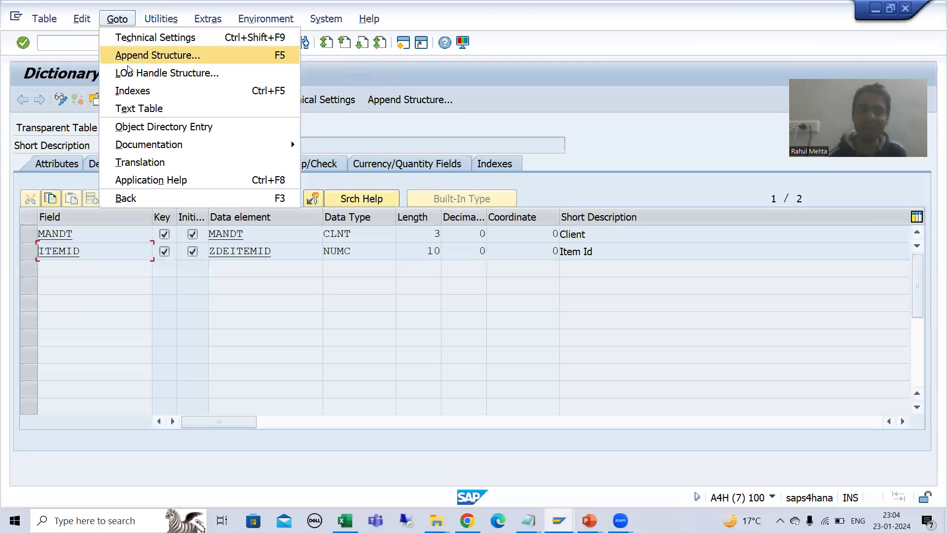
click(140, 108)
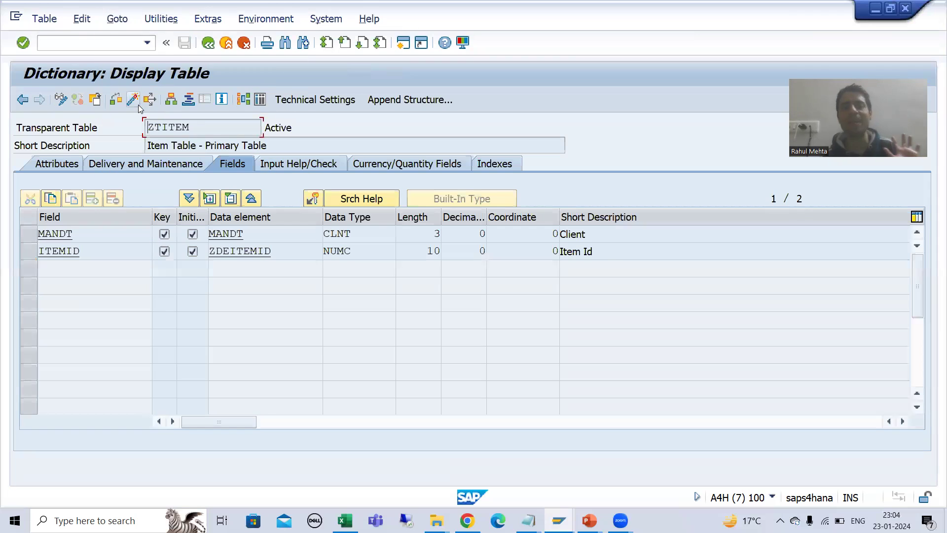
click(260, 100)
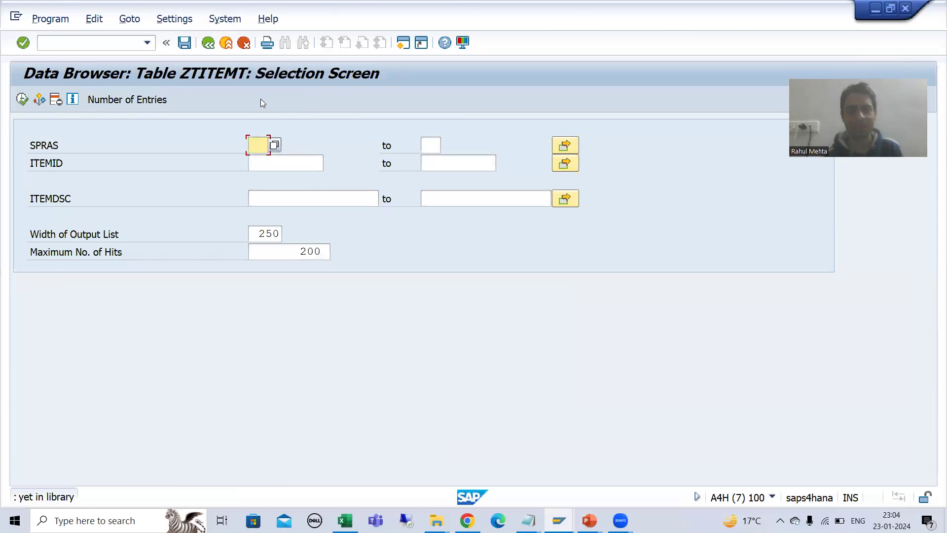
click(22, 104)
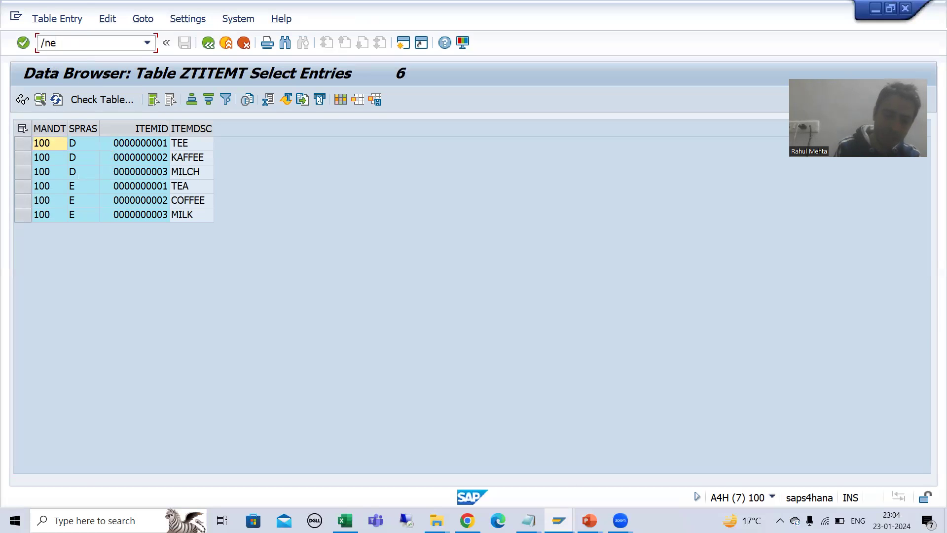
Leave the current session, switch to SAP Logon and start a logon to the MD1 system.
key(alt+Tab)
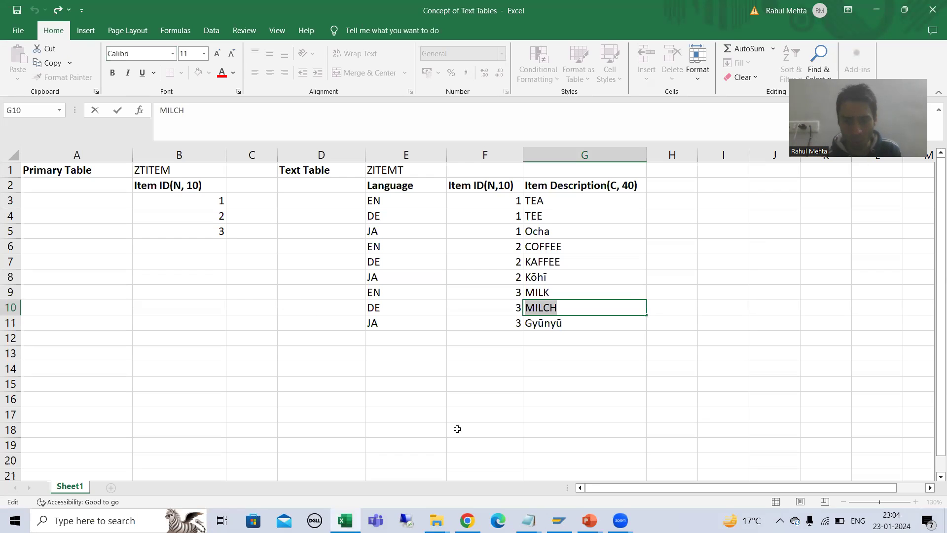
click(559, 521)
right_click(265, 110)
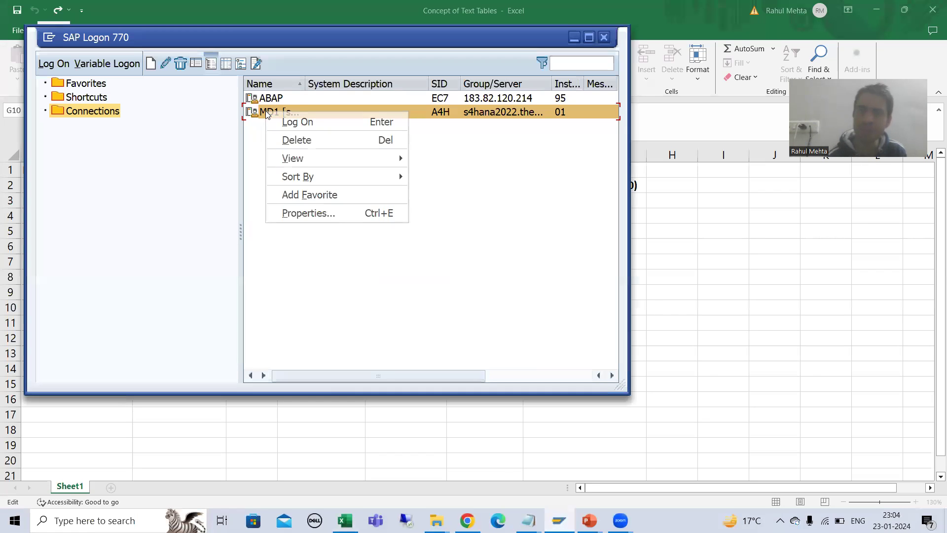
click(272, 122)
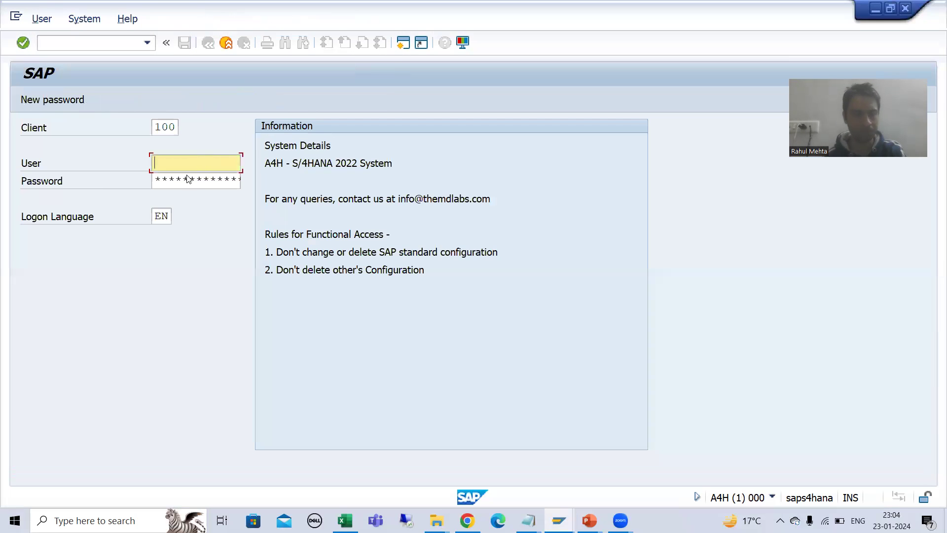
Log on to client 100 with the user name and account password, setting the logon language to DE.
text(r)
click(180, 176)
key(Tab)
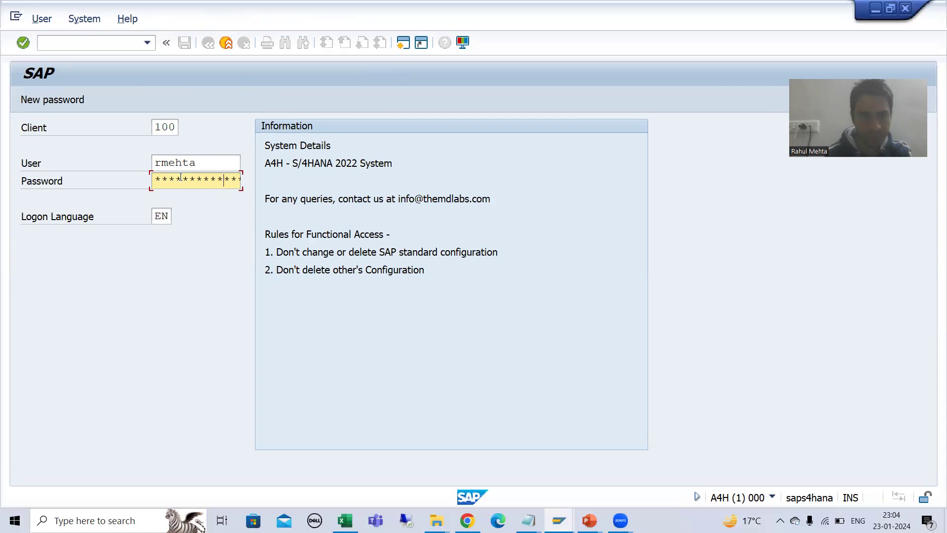
key(Tab)
text(DE)
key(Return)
key(Return)
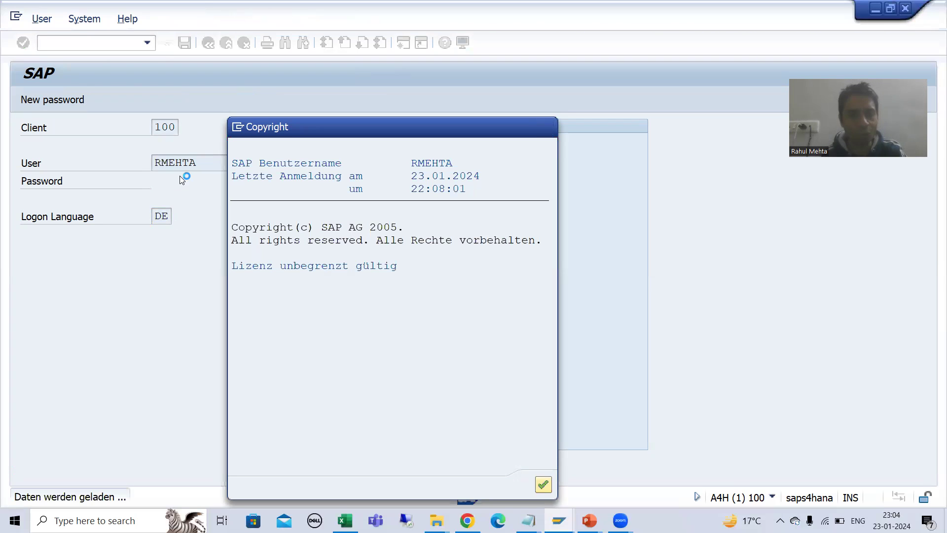
Start transaction SE11 in the German session and display database table ZTITEM.
text(se11)
key(Return)
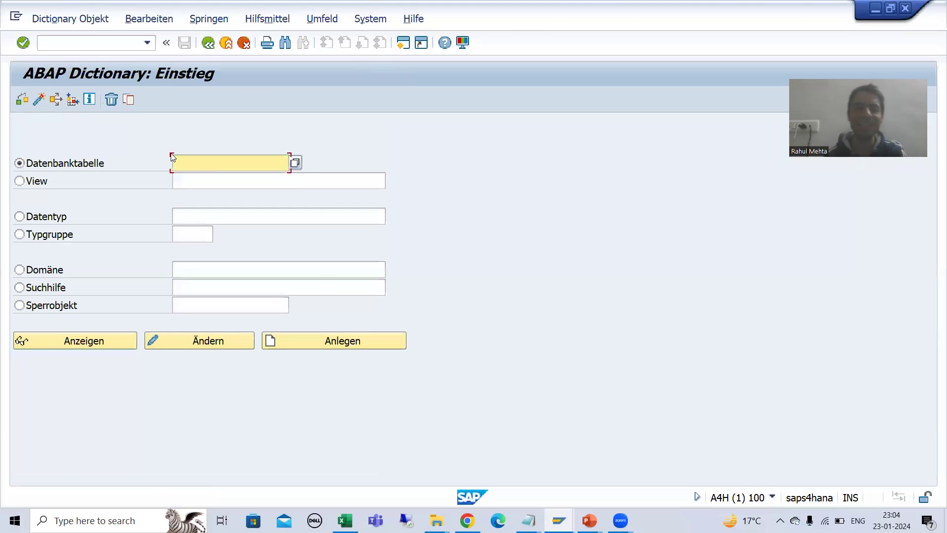
click(193, 177)
click(121, 340)
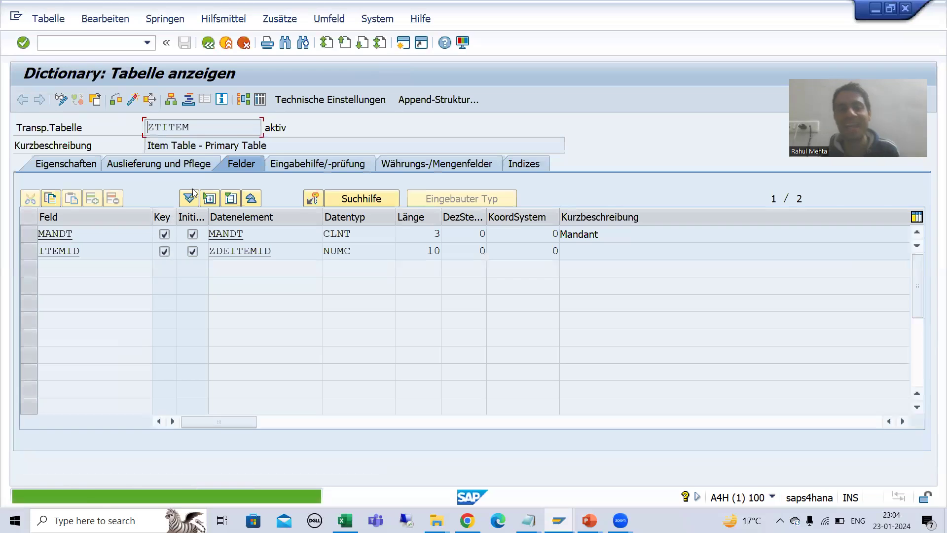
List all ZTITEM entries in the German session, check their item descriptions, and return to the table definition.
click(260, 100)
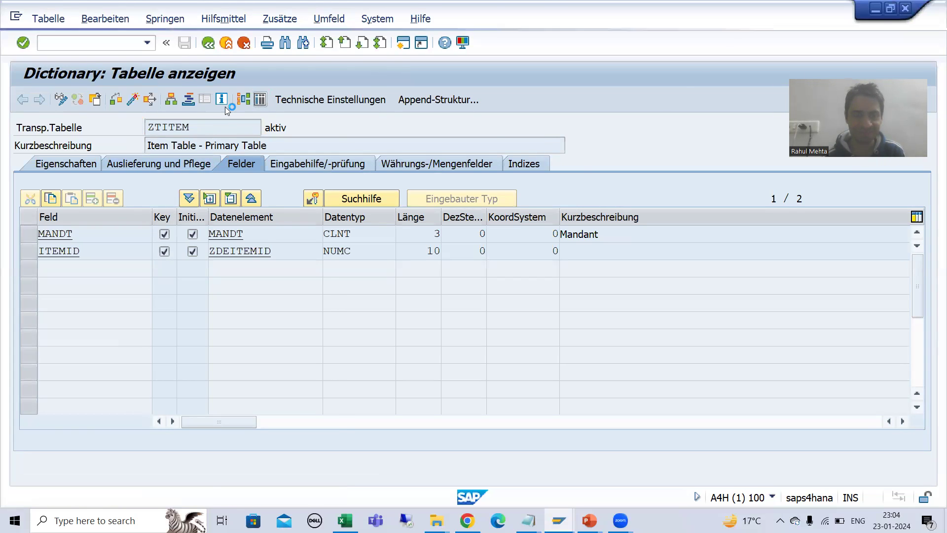
click(22, 100)
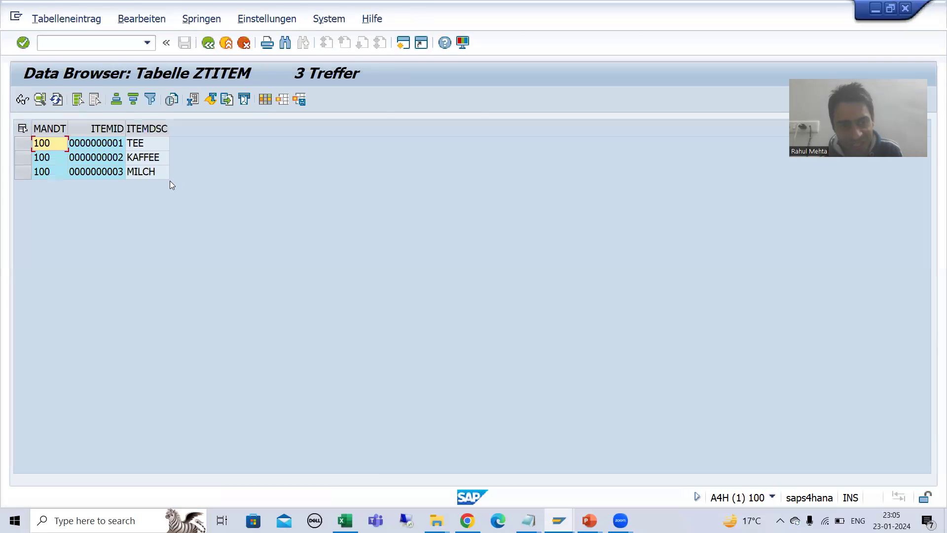
click(142, 146)
click(140, 159)
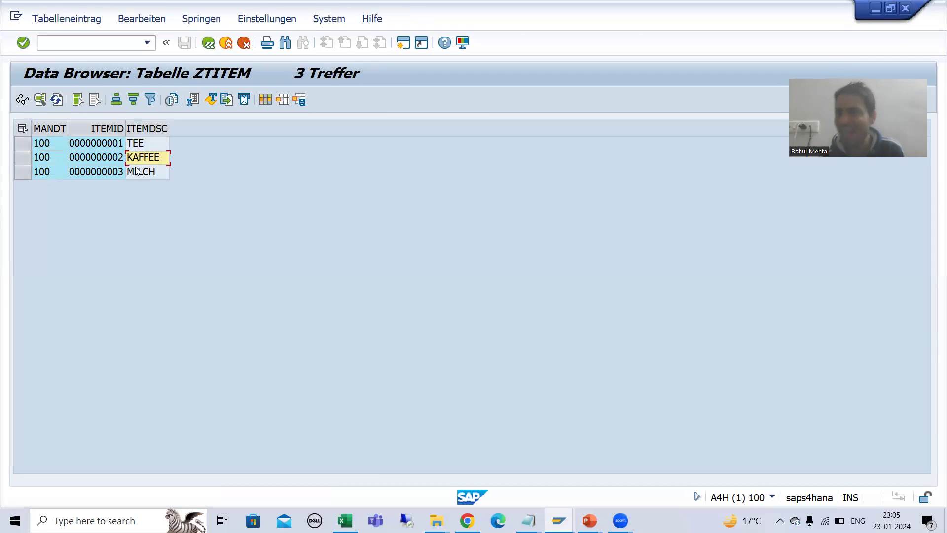
click(203, 56)
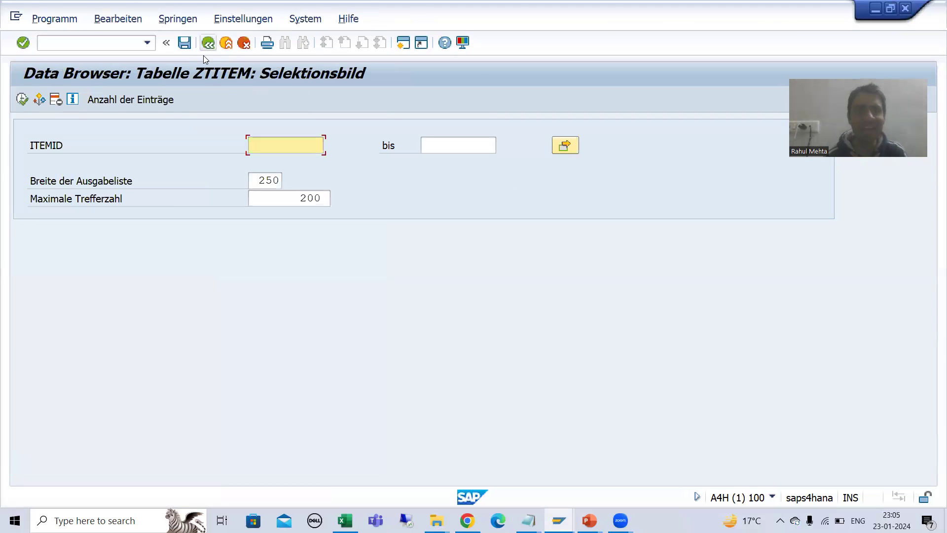
key(F3)
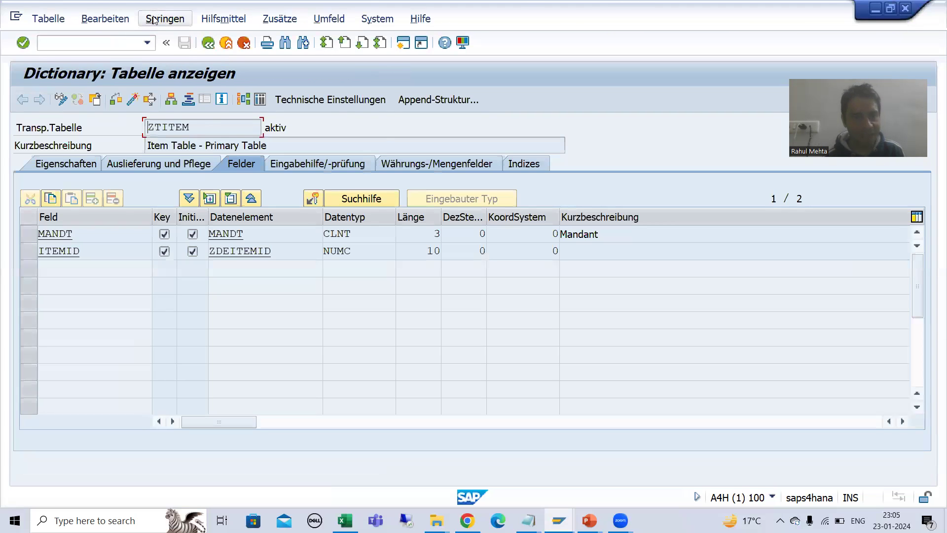
Open ZTITEM's text table in the German session and list all its entries.
click(154, 20)
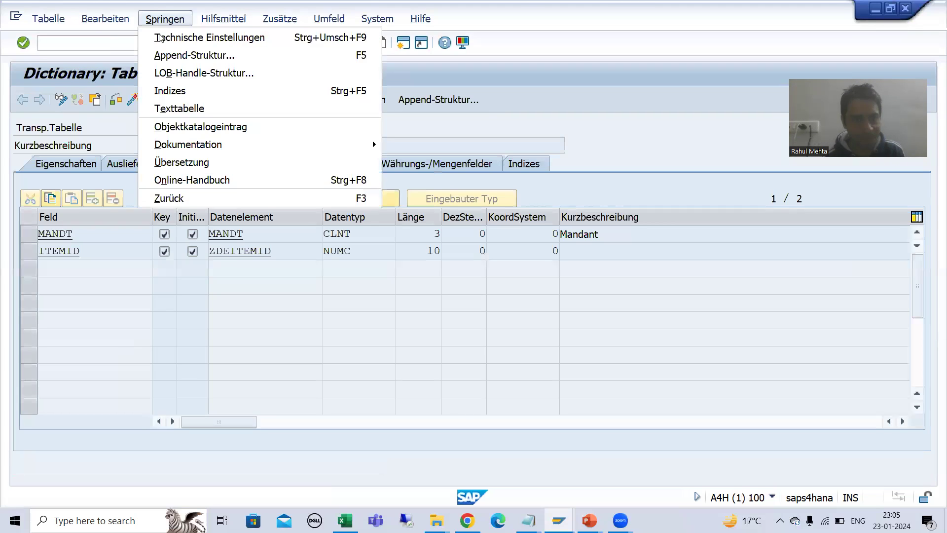
click(176, 112)
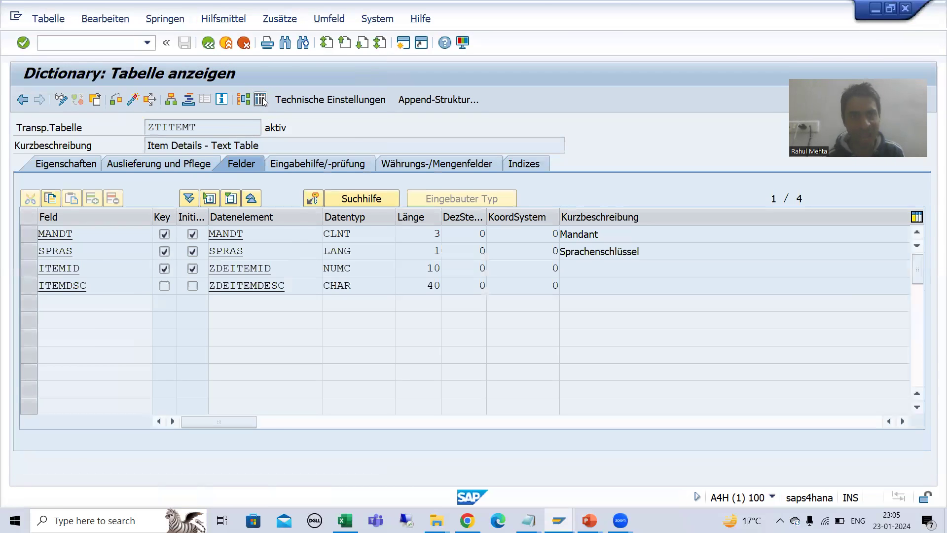
click(262, 101)
click(21, 101)
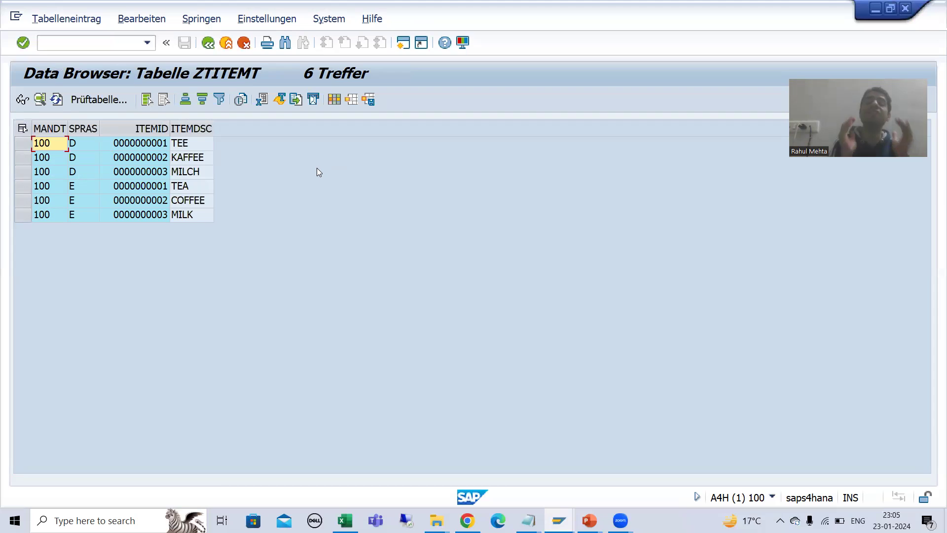
End the German session with /nex and start a new logon to the MD1 system.
click(57, 45)
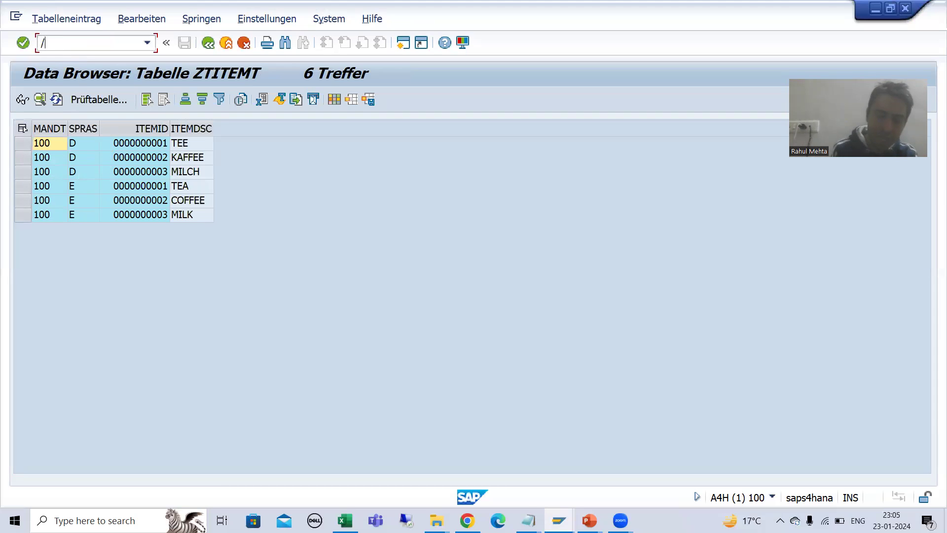
text(/nex)
key(Return)
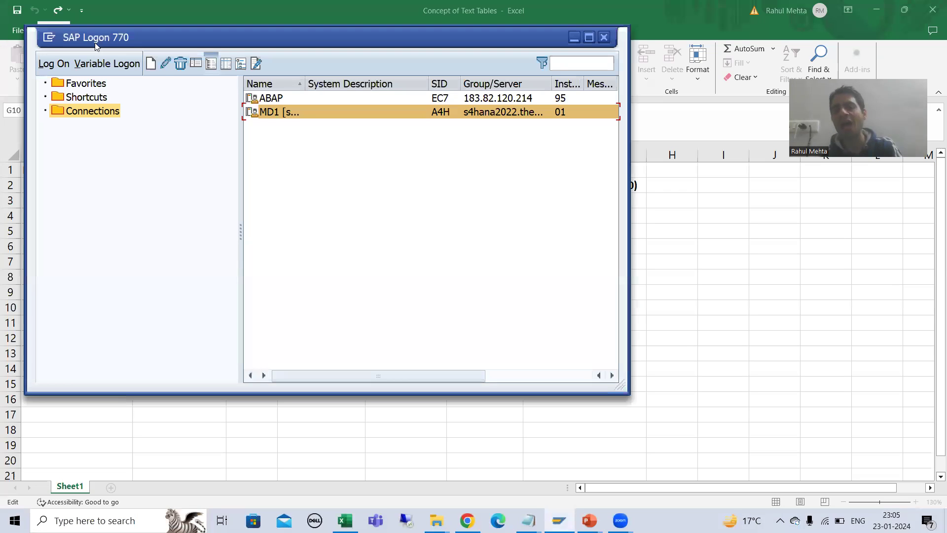
right_click(271, 119)
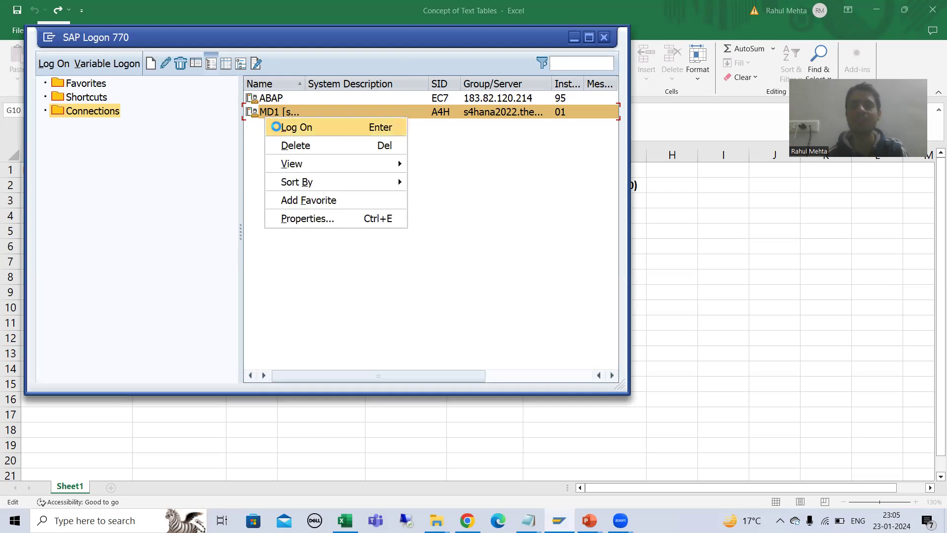
click(291, 127)
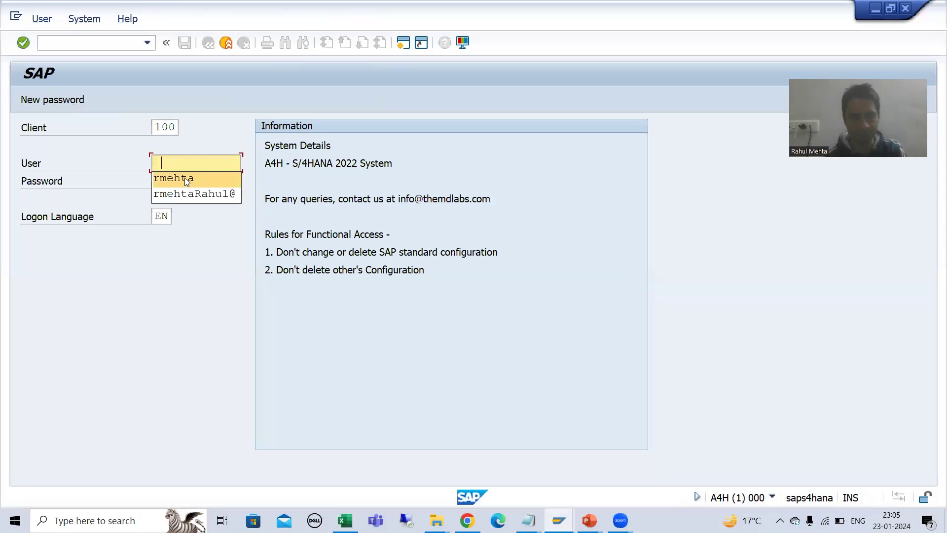
Log on to client 100 in language EN with the user name and account password, and dismiss the copyright notice.
click(184, 177)
key(Tab)
text(****)
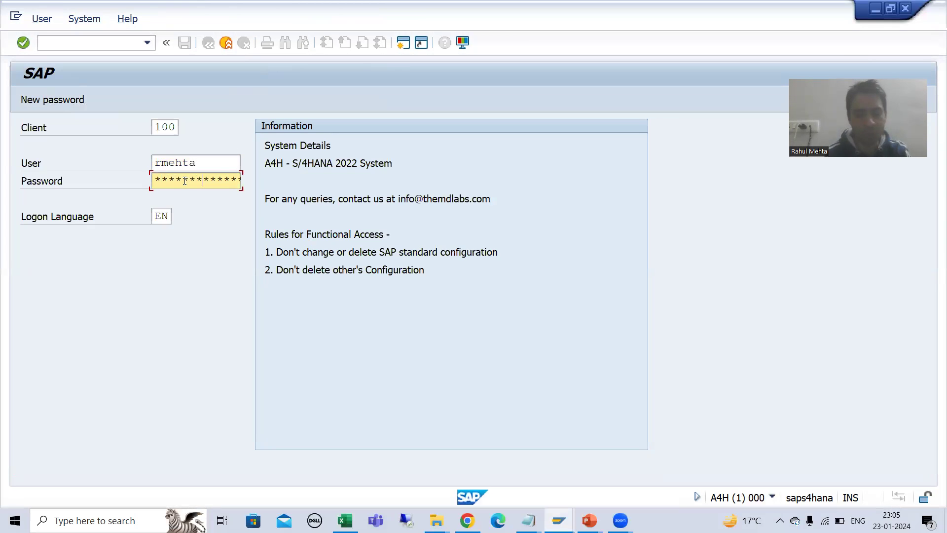
key(Return)
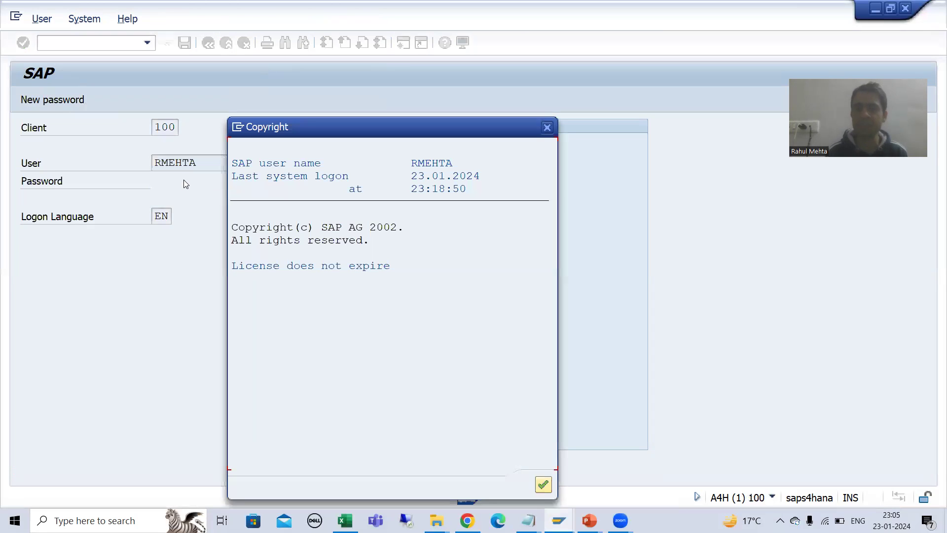
key(Return)
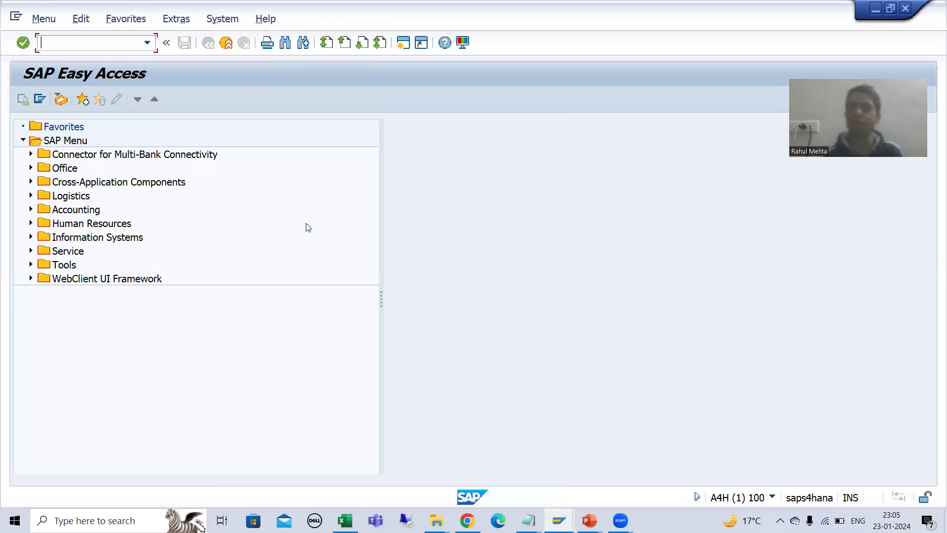
Start transaction SM30 in the English session and display the entries of table ZTITEM.
text(sm30)
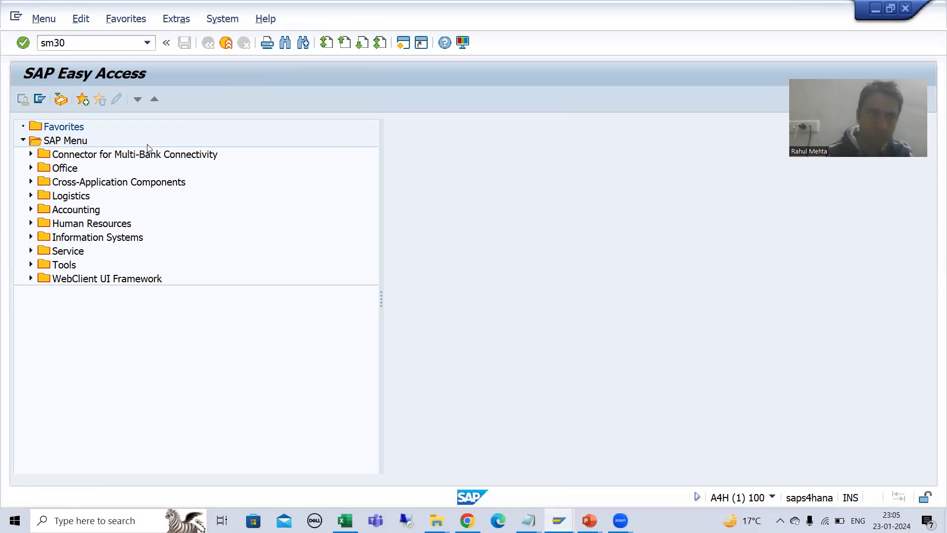
key(Return)
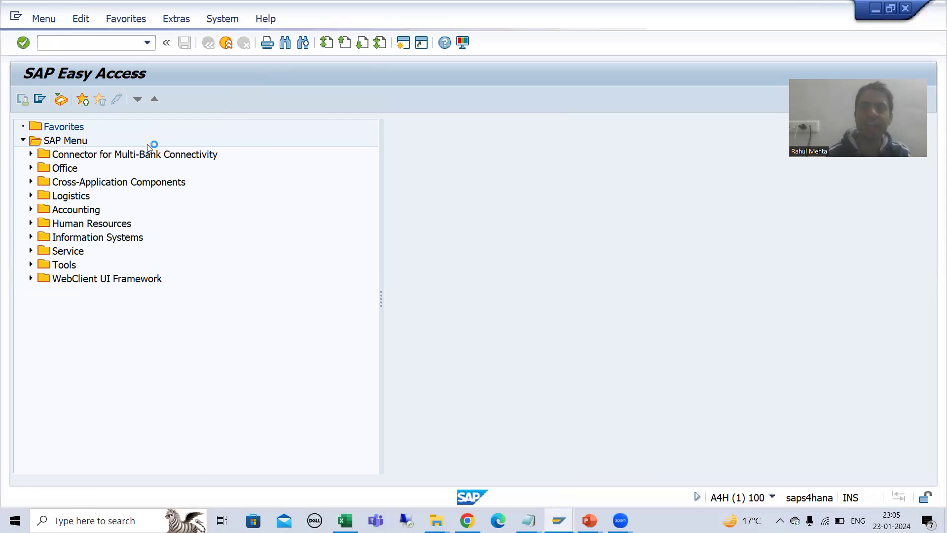
click(181, 163)
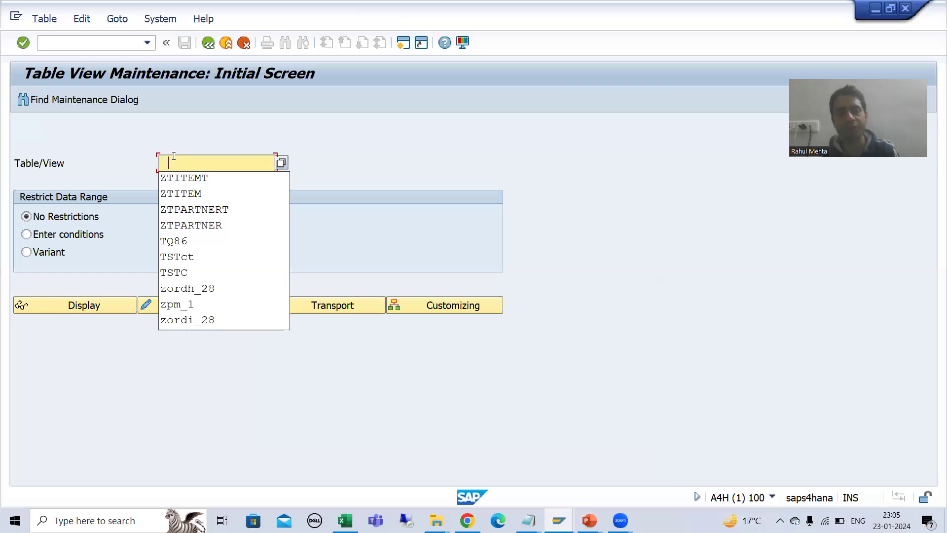
click(182, 193)
click(101, 309)
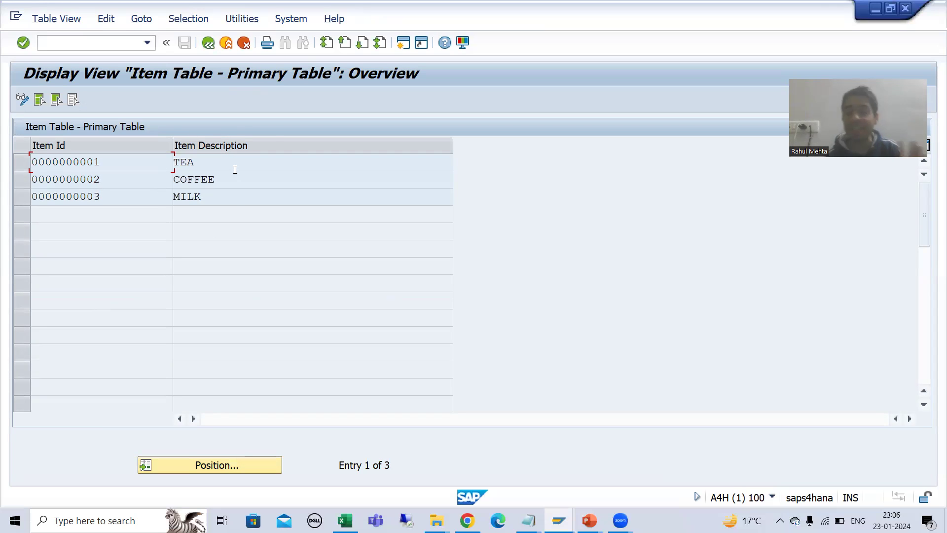
Review the Concept of Text Tables slide in PowerPoint and return to the ZTITEM view in SAP.
click(589, 520)
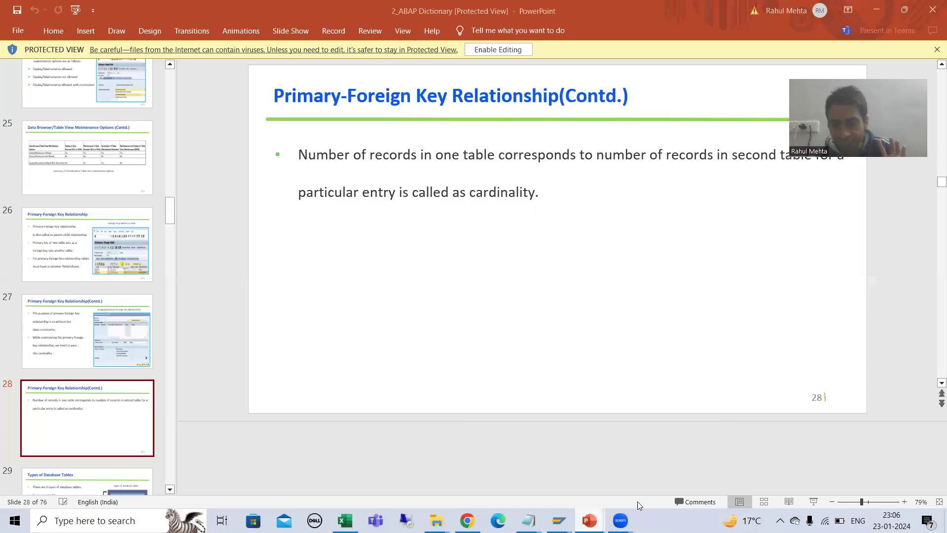
click(666, 485)
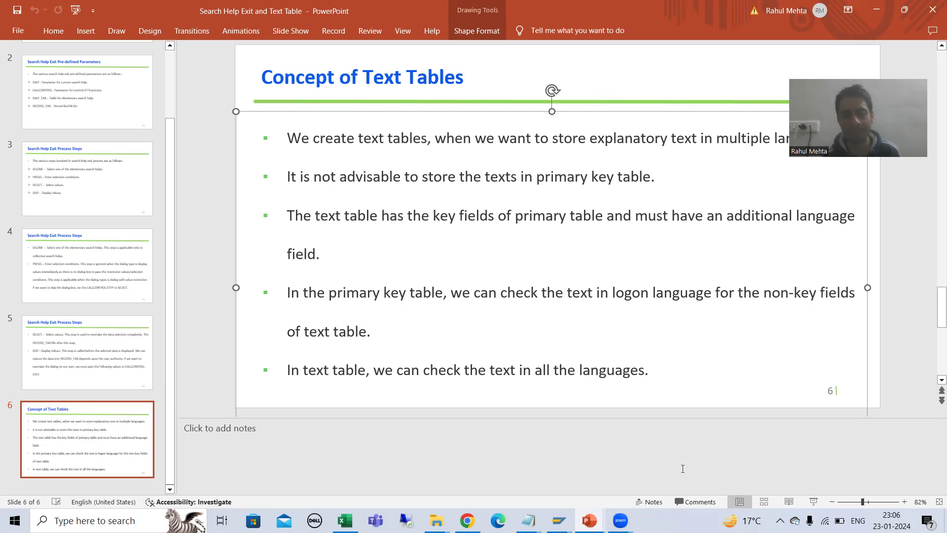
key(alt+Tab)
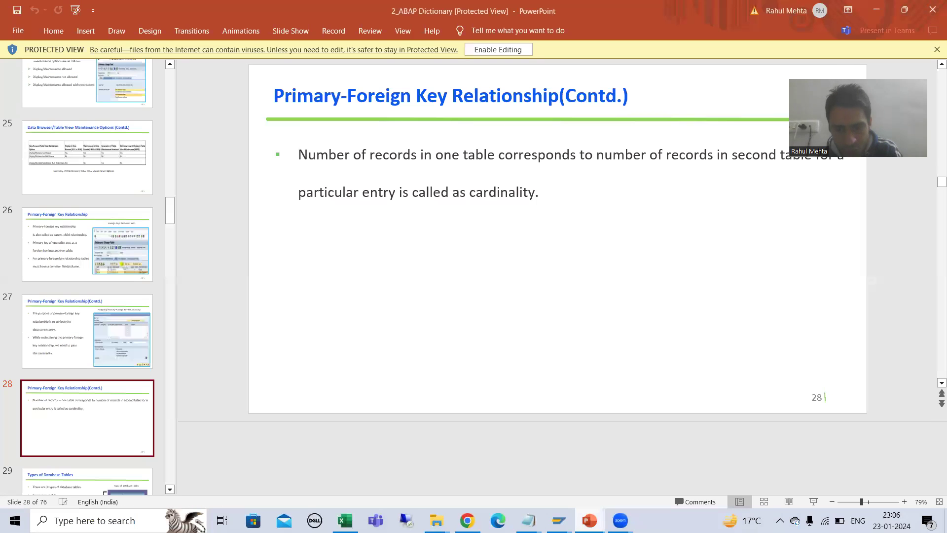
mouse_move(559, 520)
click(601, 484)
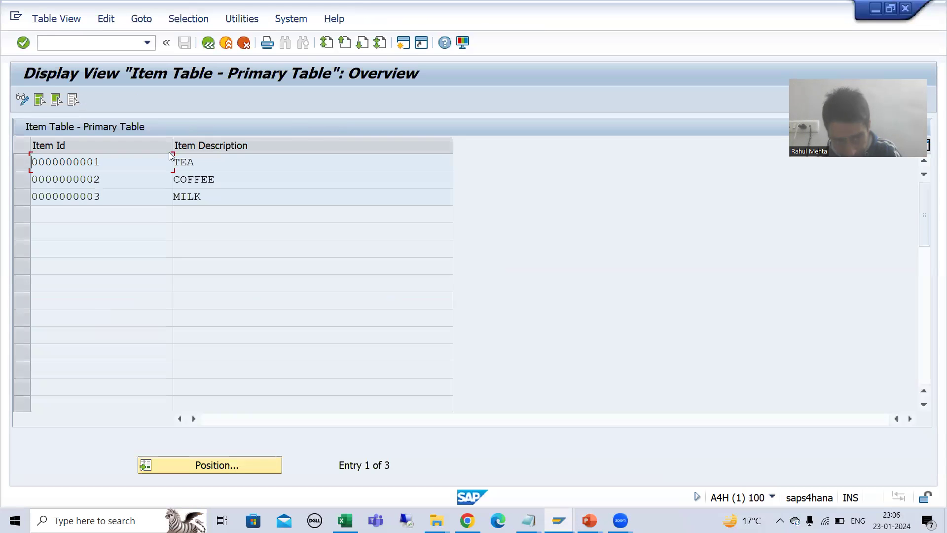
Check the item IDs and English item descriptions of the ZTITEM entries in the display view.
click(60, 163)
click(67, 195)
click(201, 179)
click(203, 197)
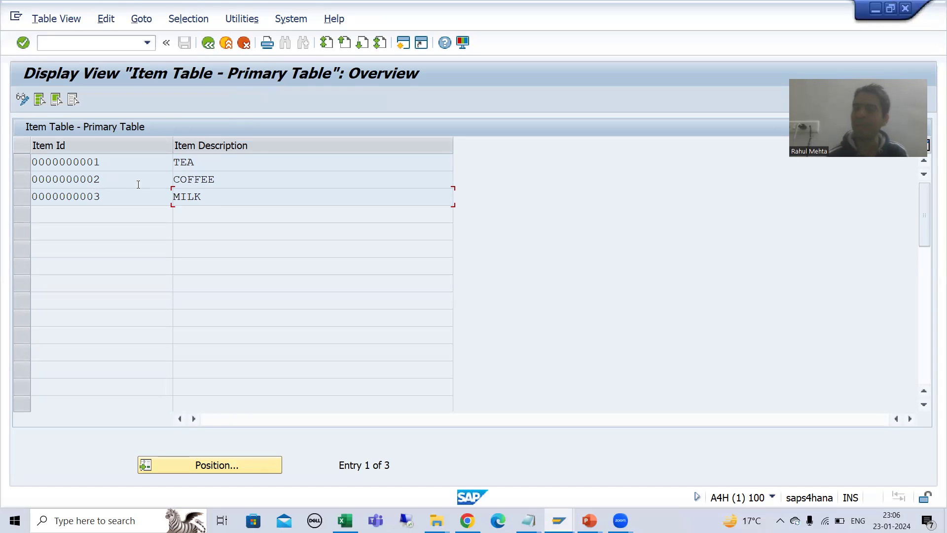
Switch the ZTITEM view to change mode, check the editable item descriptions, and return to the SM30 initial screen.
double_click(252, 180)
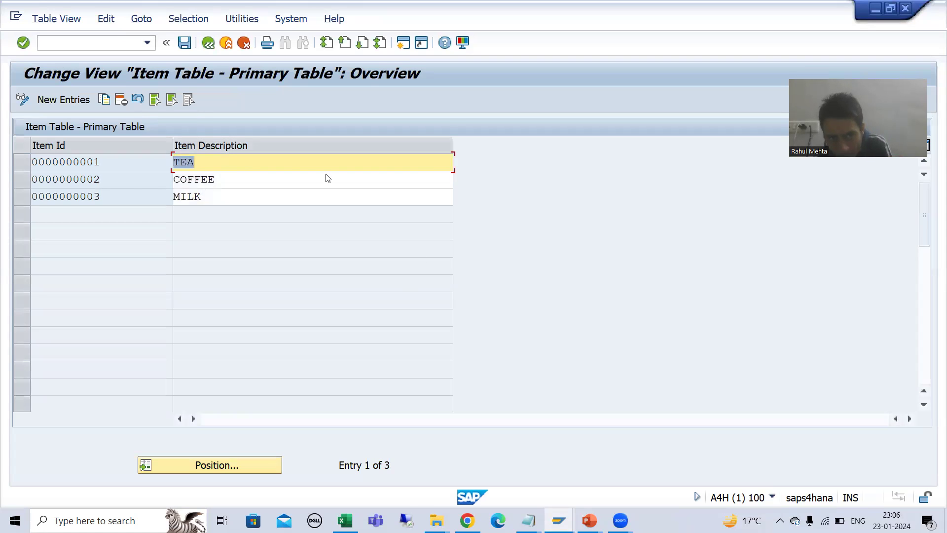
click(234, 169)
click(222, 178)
click(231, 201)
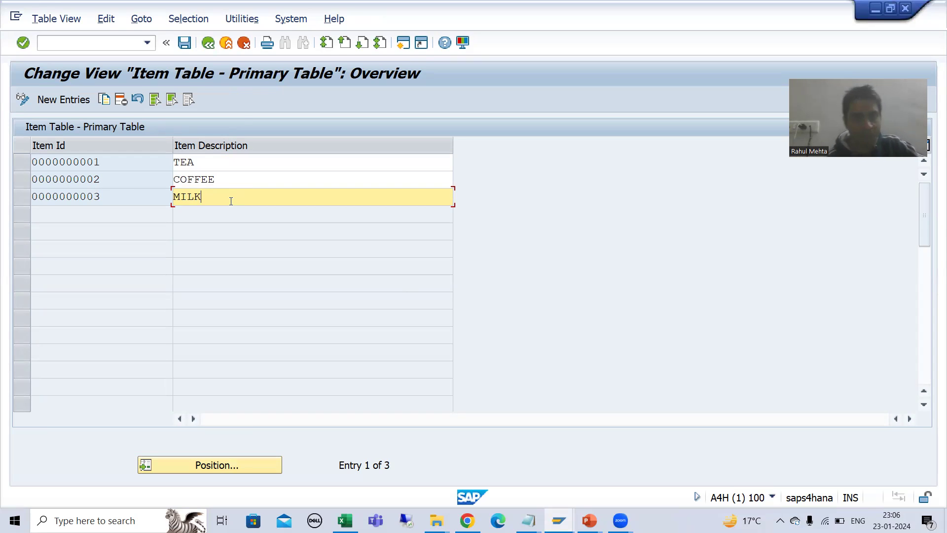
click(206, 60)
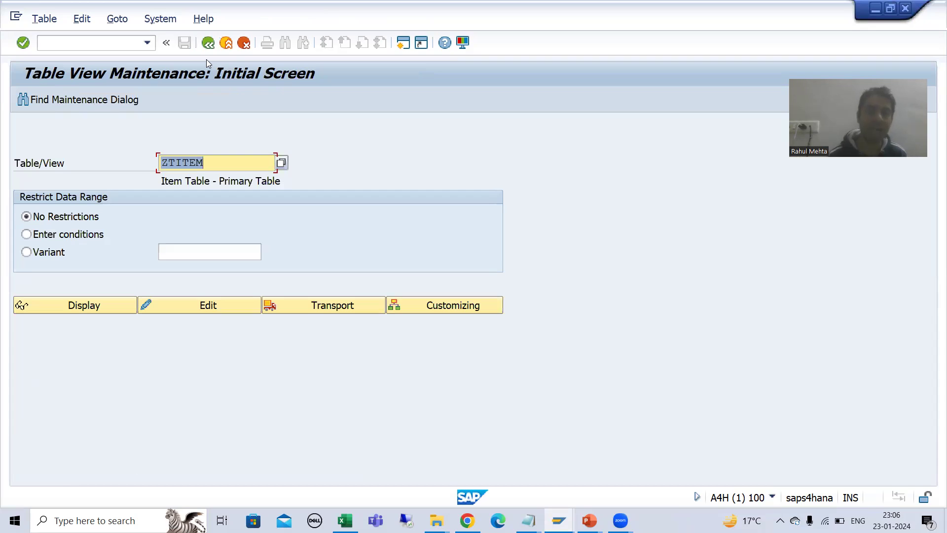
Open text table ZTITEMT for editing in SM30 and check its German (DE) language entries.
click(213, 165)
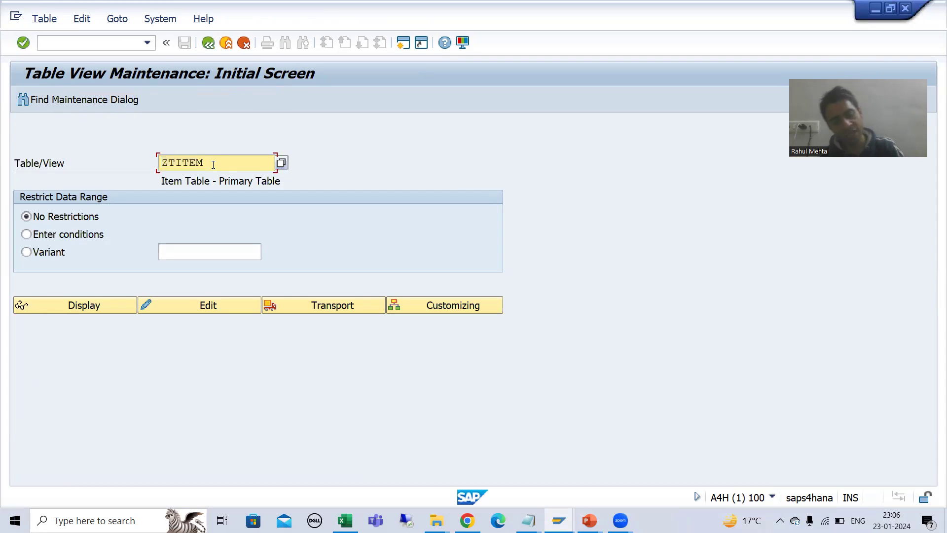
text(T)
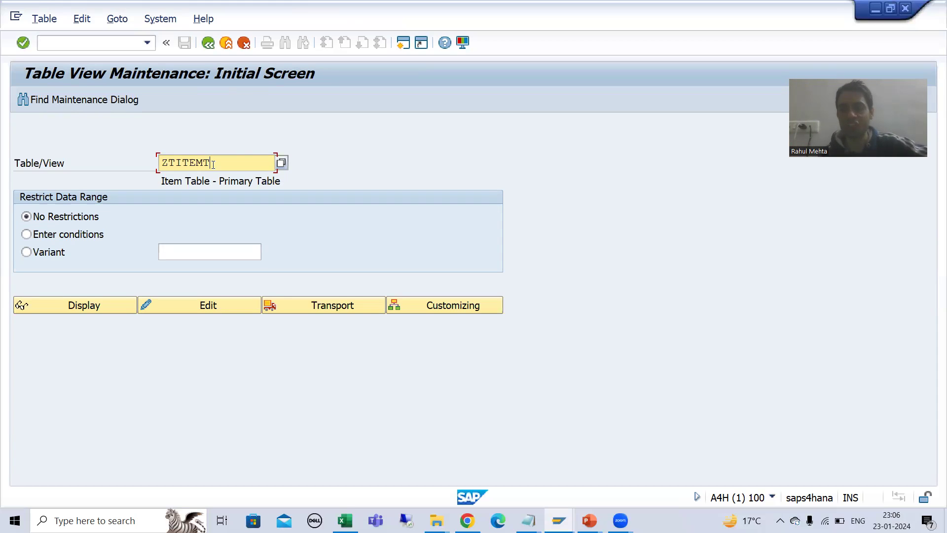
click(205, 308)
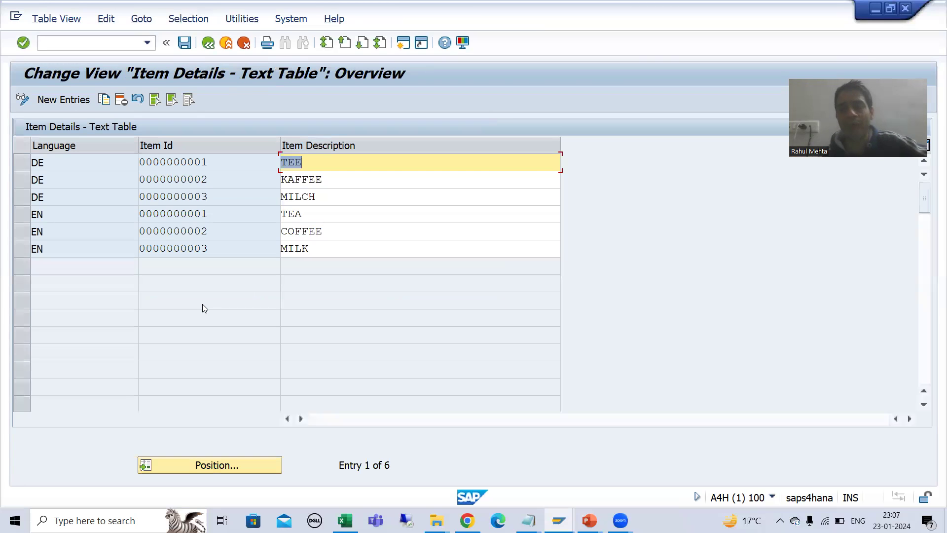
click(77, 180)
click(60, 162)
click(51, 174)
click(66, 198)
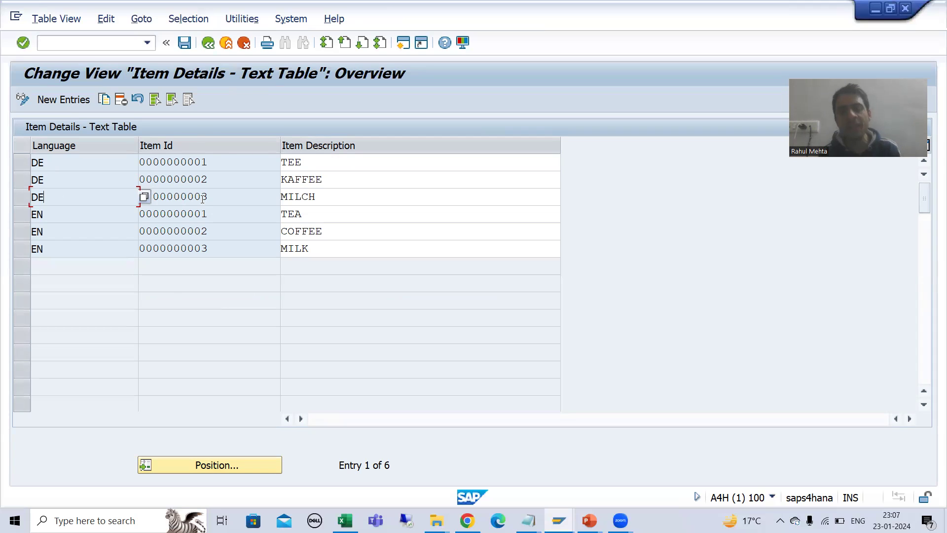
Start transaction SE11 with /nse11 in the English session and display database table ZTITEM.
click(559, 520)
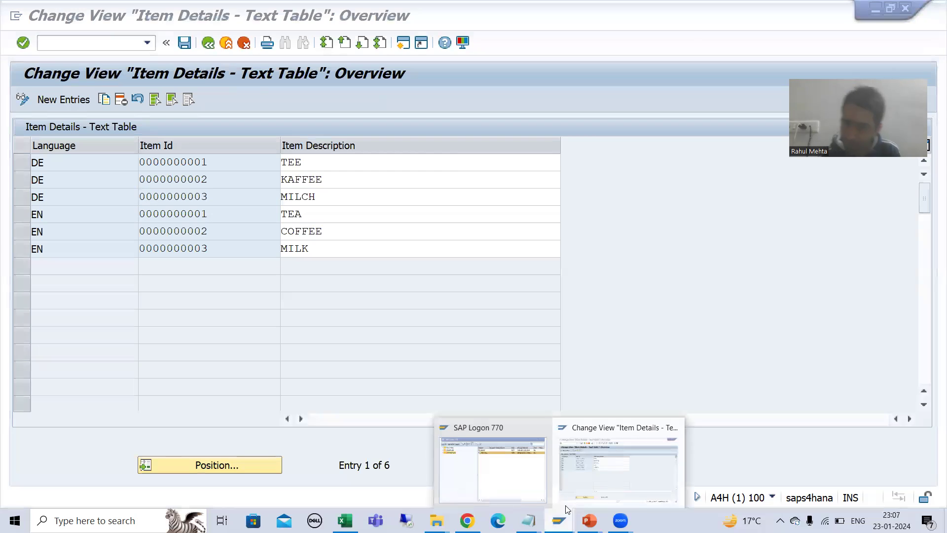
click(602, 472)
click(95, 44)
text(/nse11)
key(Return)
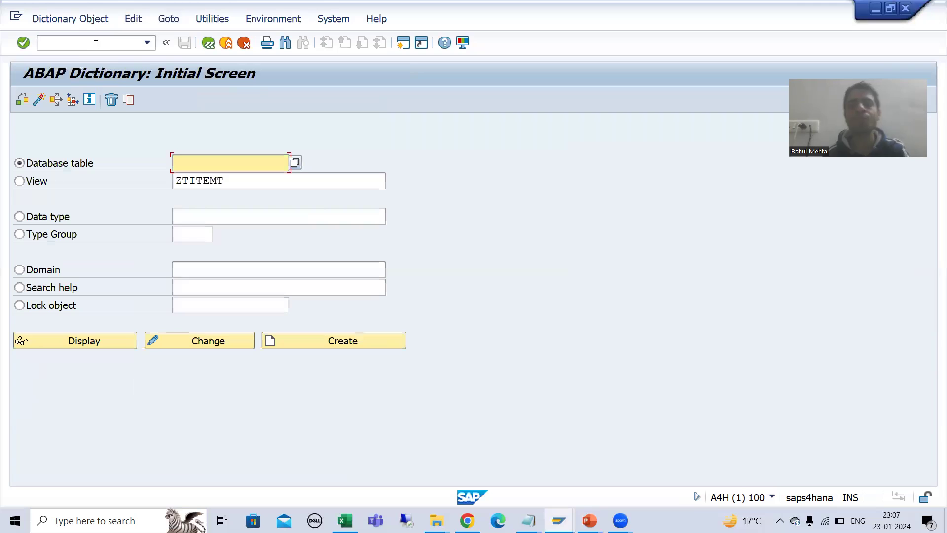
click(178, 163)
click(184, 177)
click(107, 345)
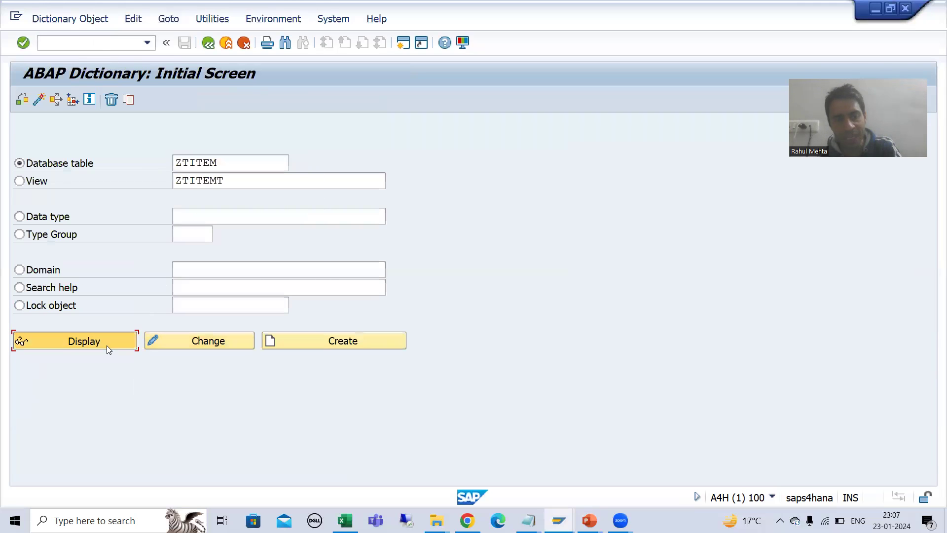
List all ZTITEM entries in the English session and switch to the Search Help Exit and Text Table presentation in PowerPoint.
key(ctrl+shift+F10)
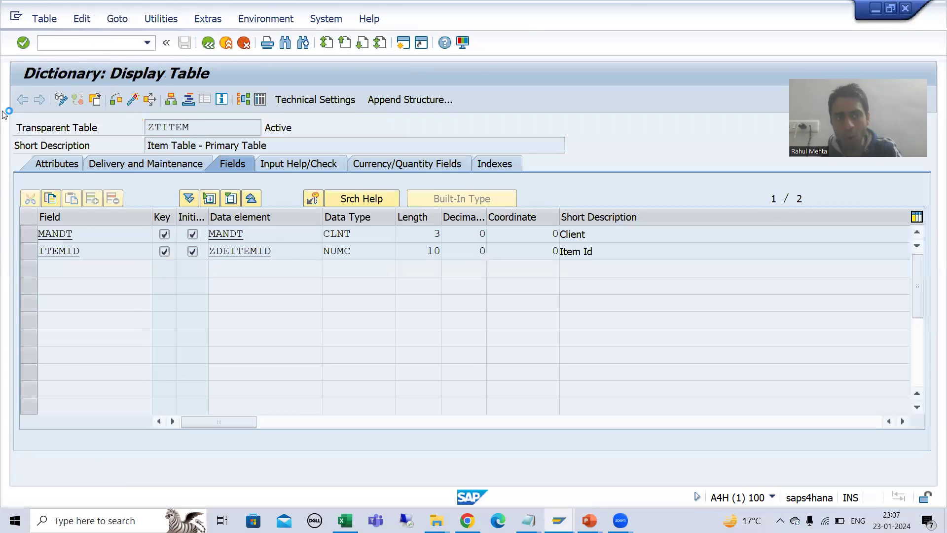
click(22, 99)
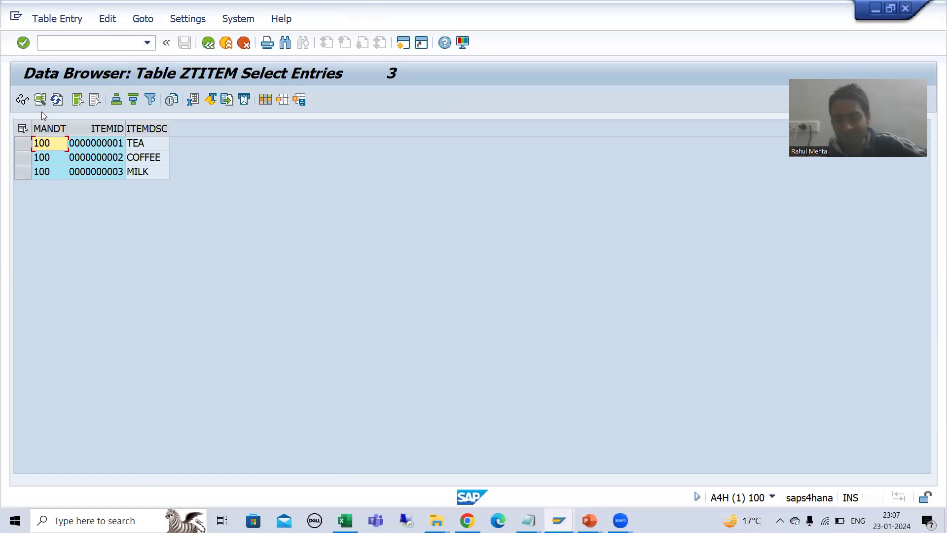
click(590, 520)
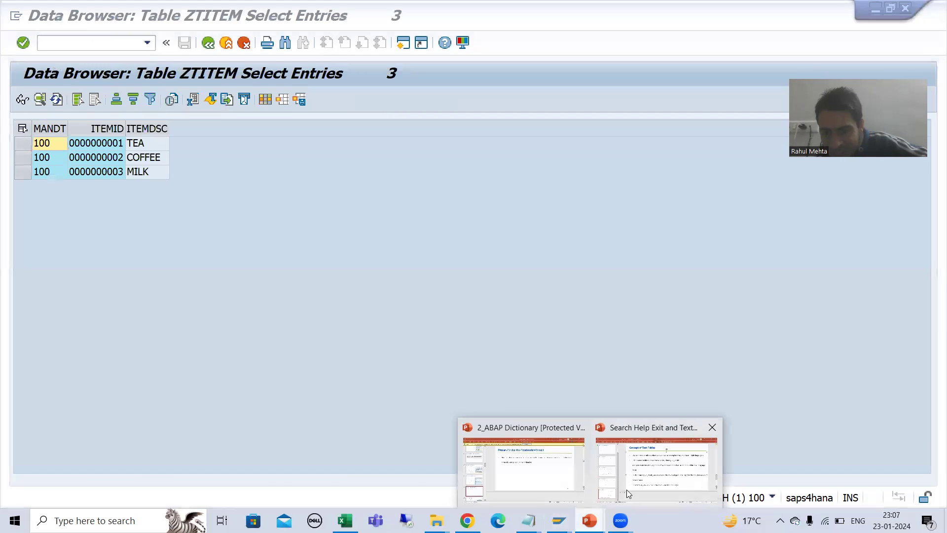